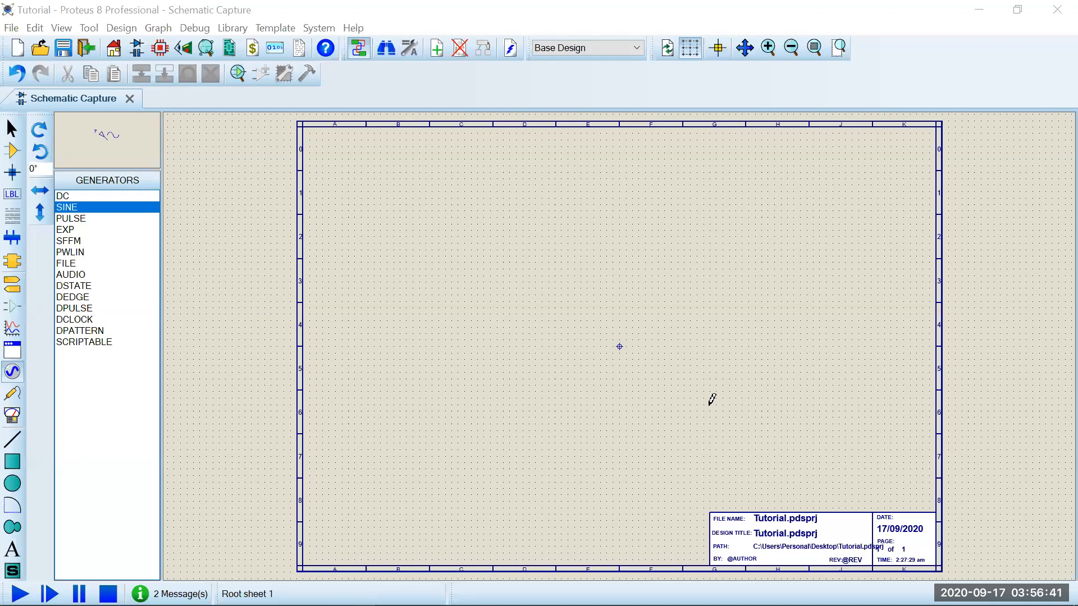
- Place a sine generator in the upper part of the sheet, around column C, row 2
left_click(10, 379)
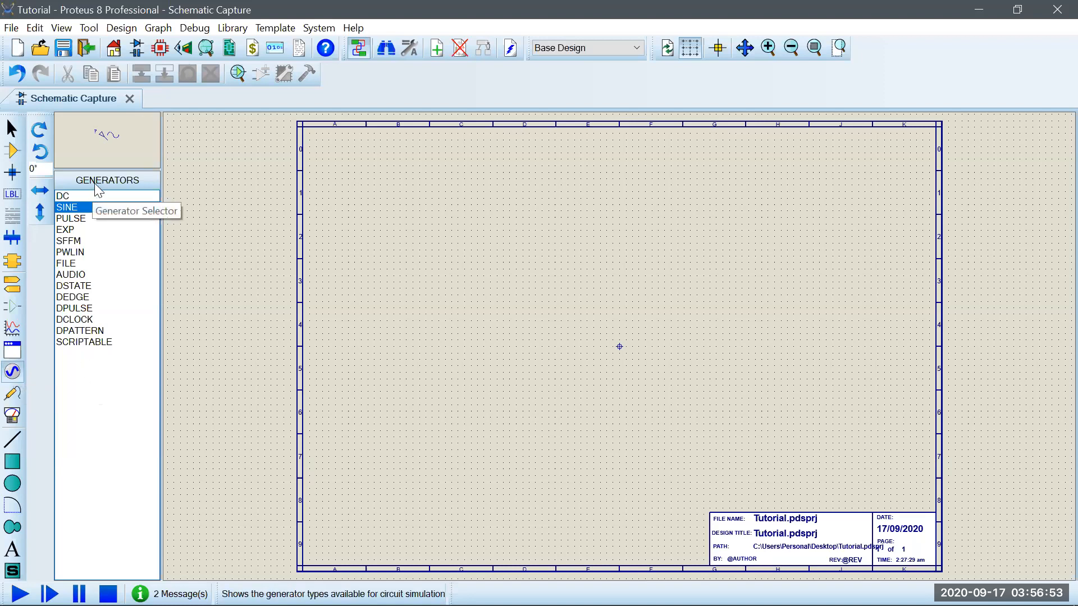
left_click(90, 223)
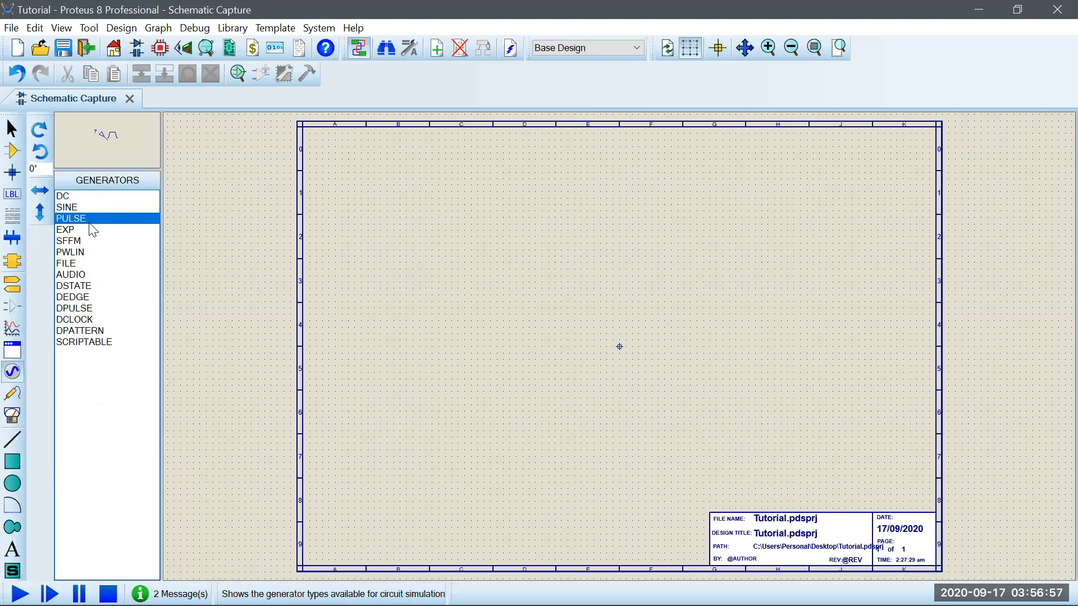
left_click(91, 209)
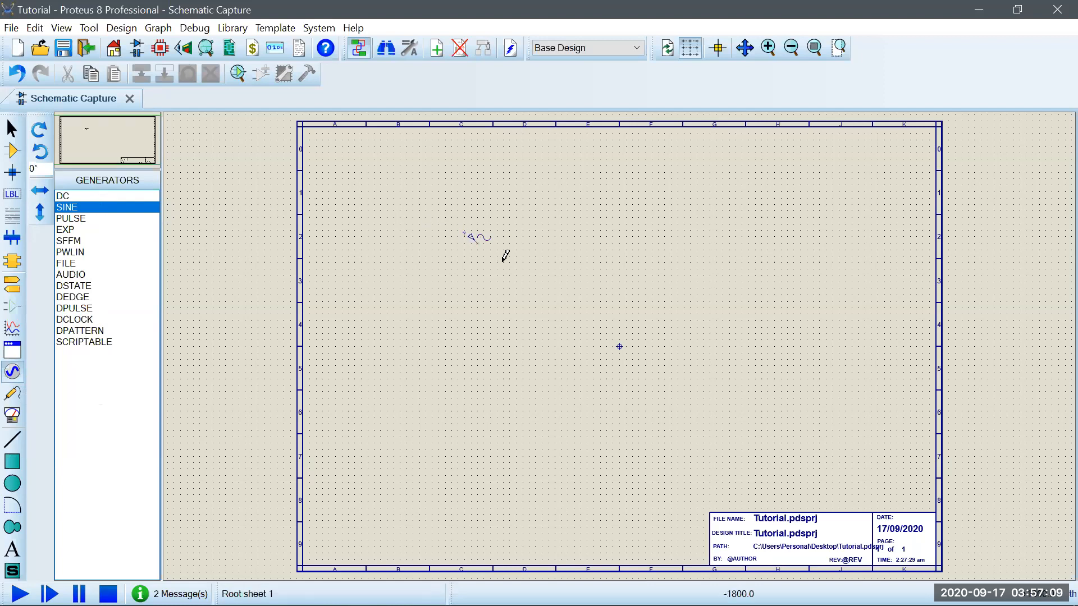
scroll(505, 253, "up", 2)
scroll(662, 323, "down", 1)
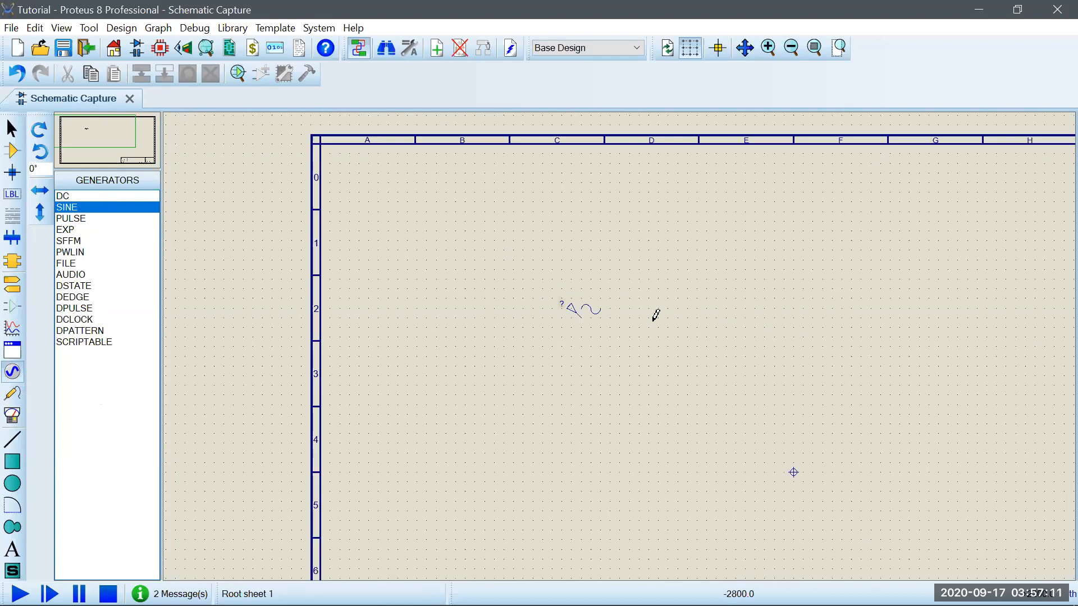
- Name the generator Sine Gen and set its amplitude to 5 V and its frequency to 5 Hz
left_click(576, 316)
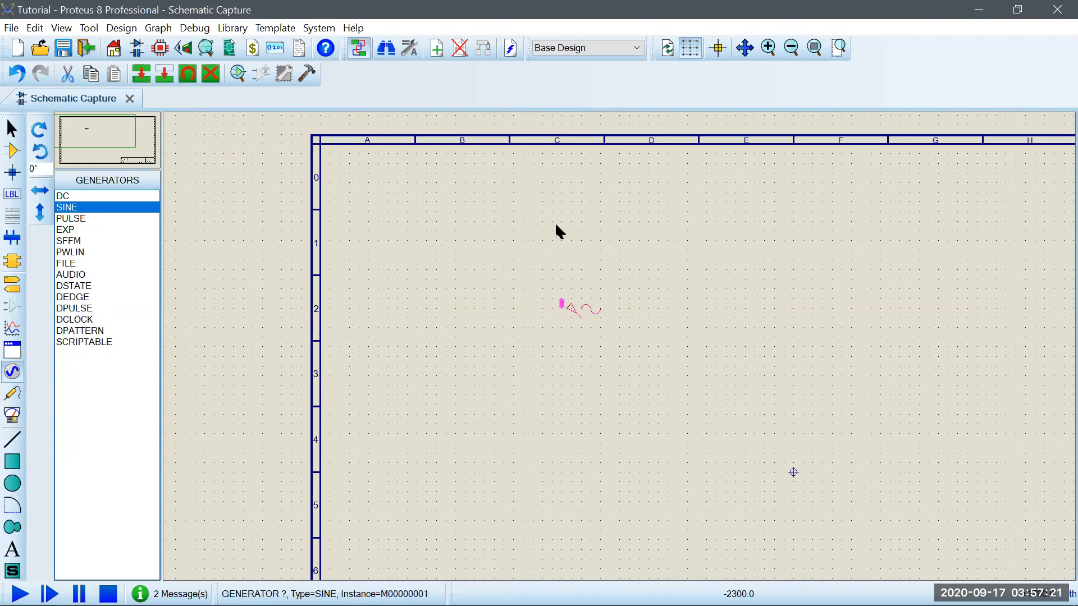
key("ctrl+e")
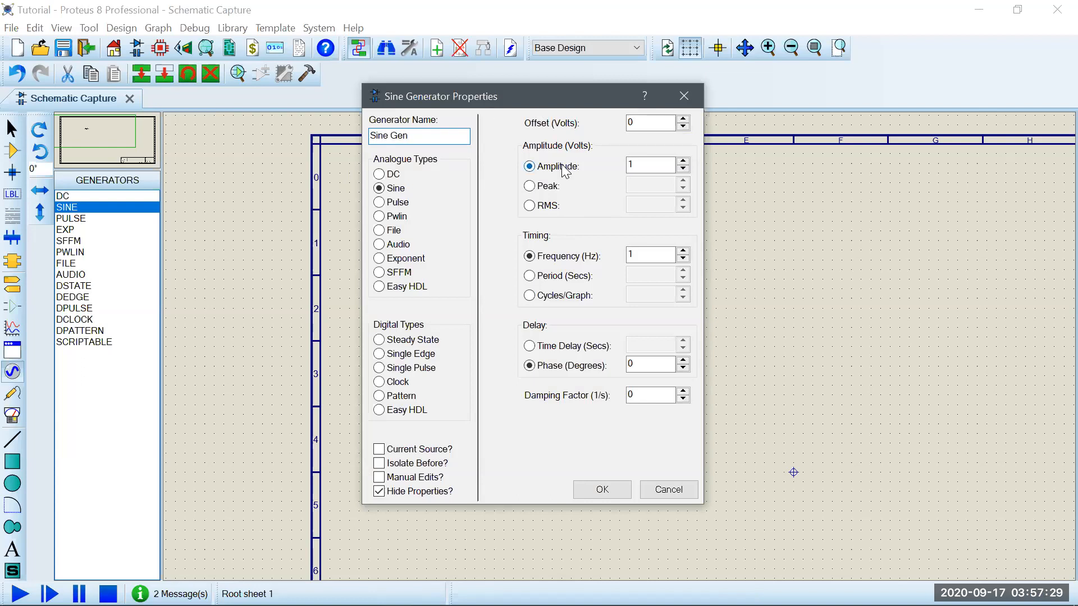
left_click(684, 162)
left_click(683, 160)
left_click(683, 160)
left_click(683, 161)
type("5")
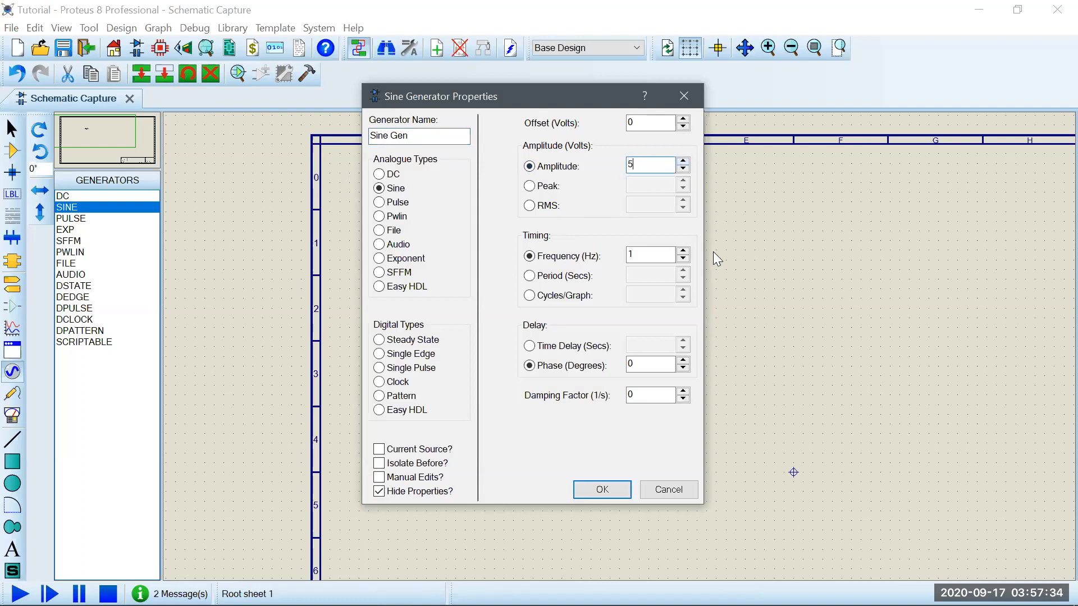
double_click(635, 256)
type("5")
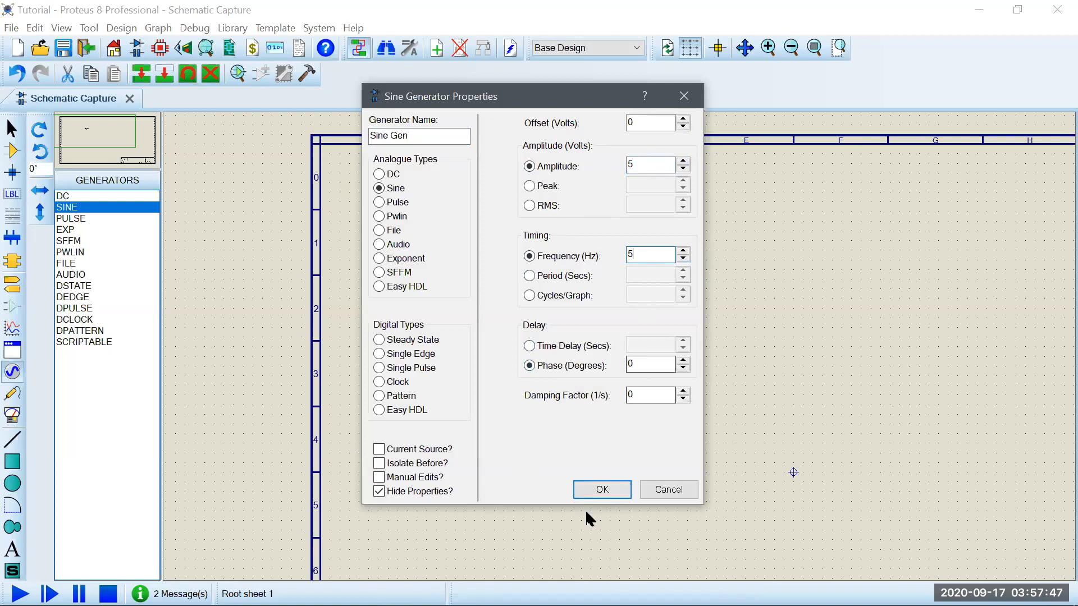
left_click(613, 491)
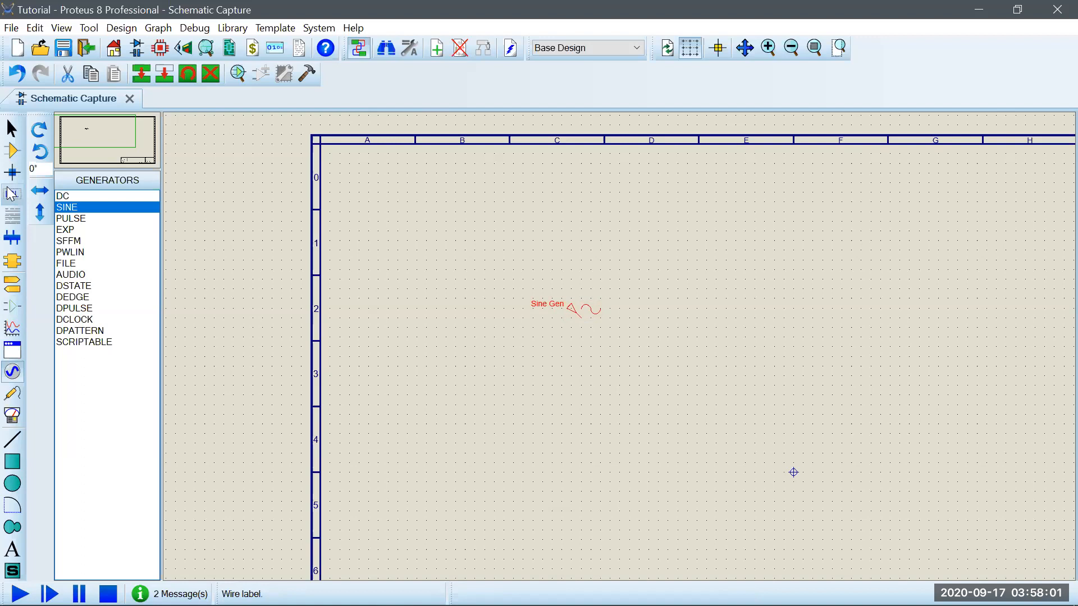
- Place a RES resistor rotated to -90° below and to the right of the sine generator
left_click(12, 150)
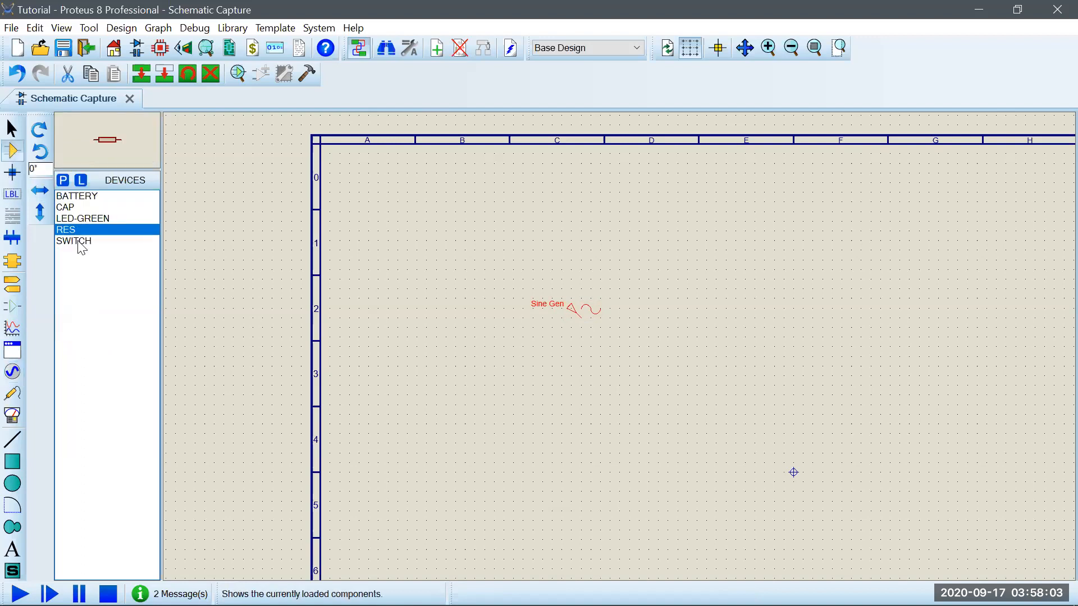
left_click(38, 129)
left_click(642, 337)
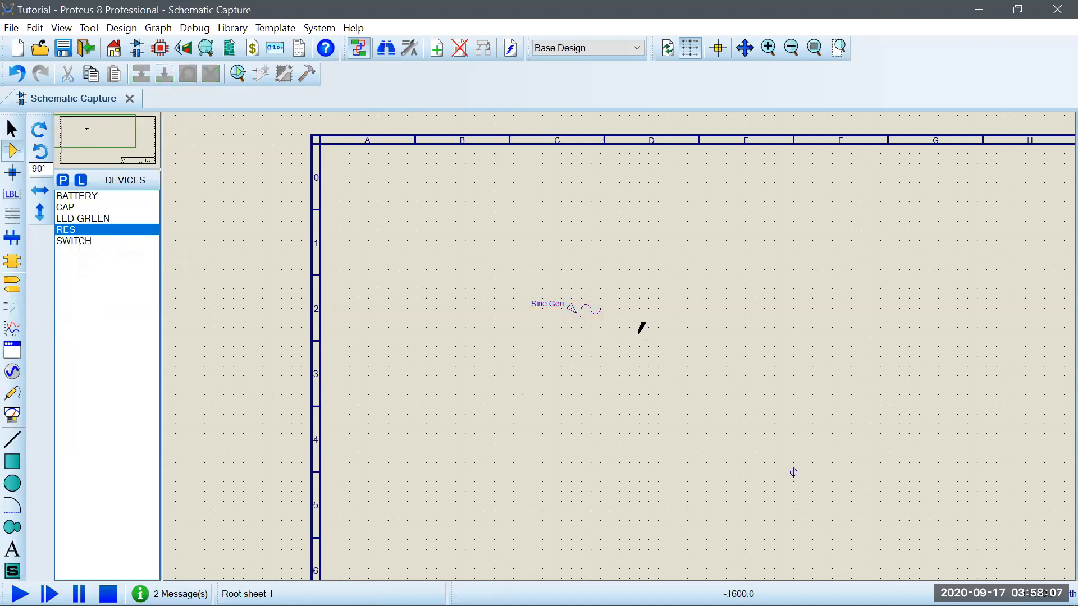
left_click(639, 361)
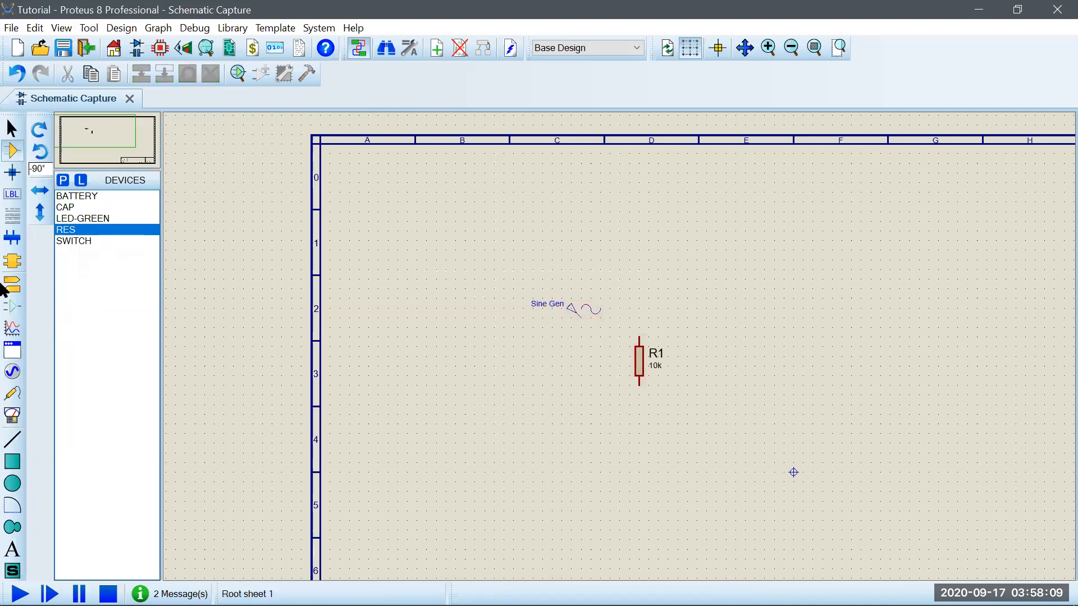
- Place a ground terminal directly below the sine generator, lower than the resistor
left_click(22, 290)
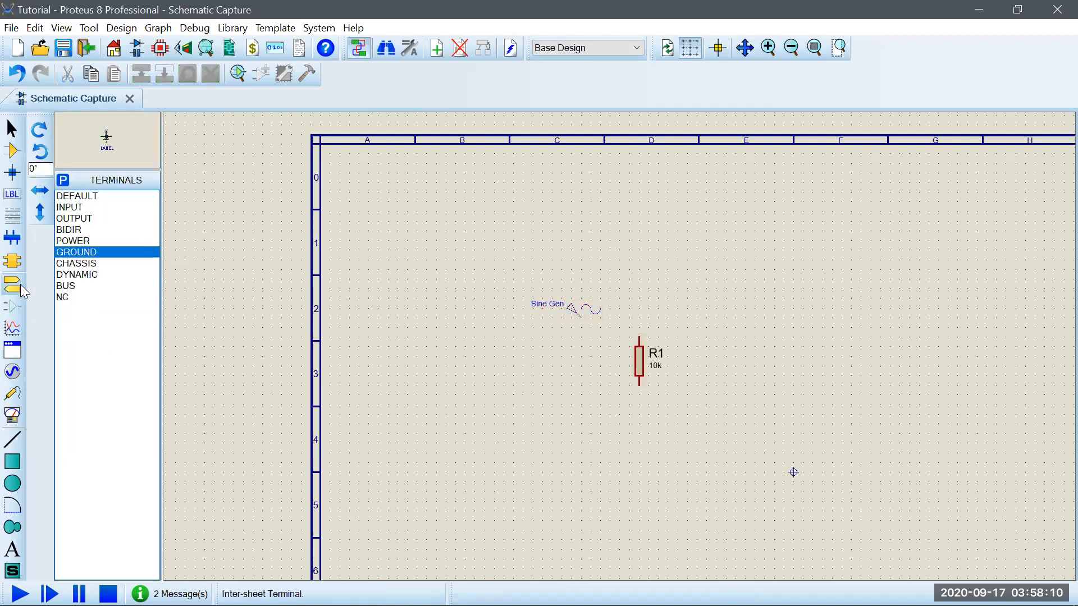
left_click(611, 449)
left_click(581, 418)
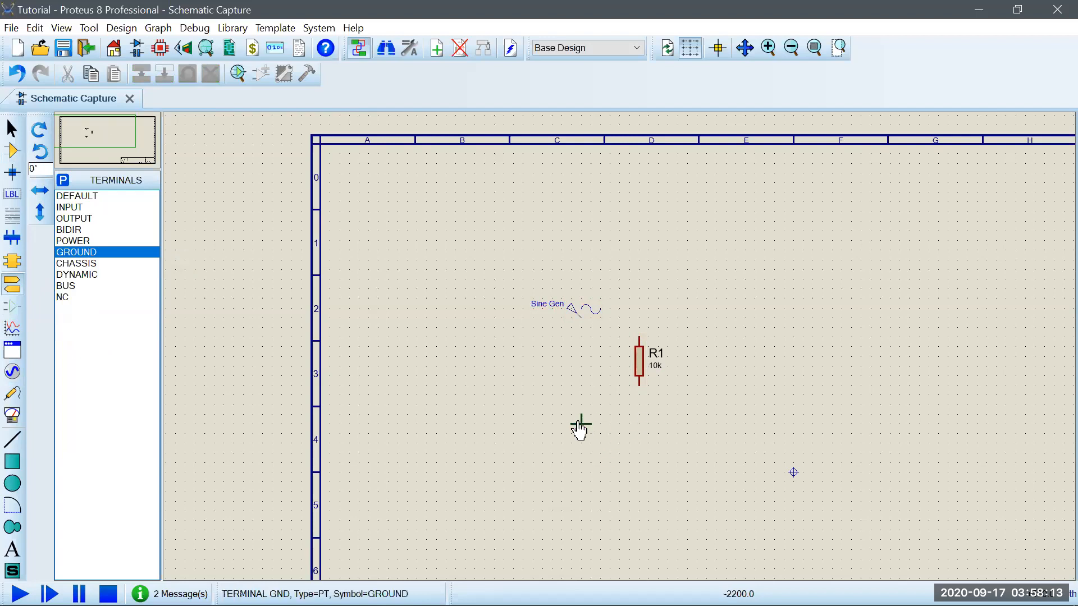
- Wire the sine generator to the upper pin of R1 and the lower pin of R1 to ground
left_click(582, 316)
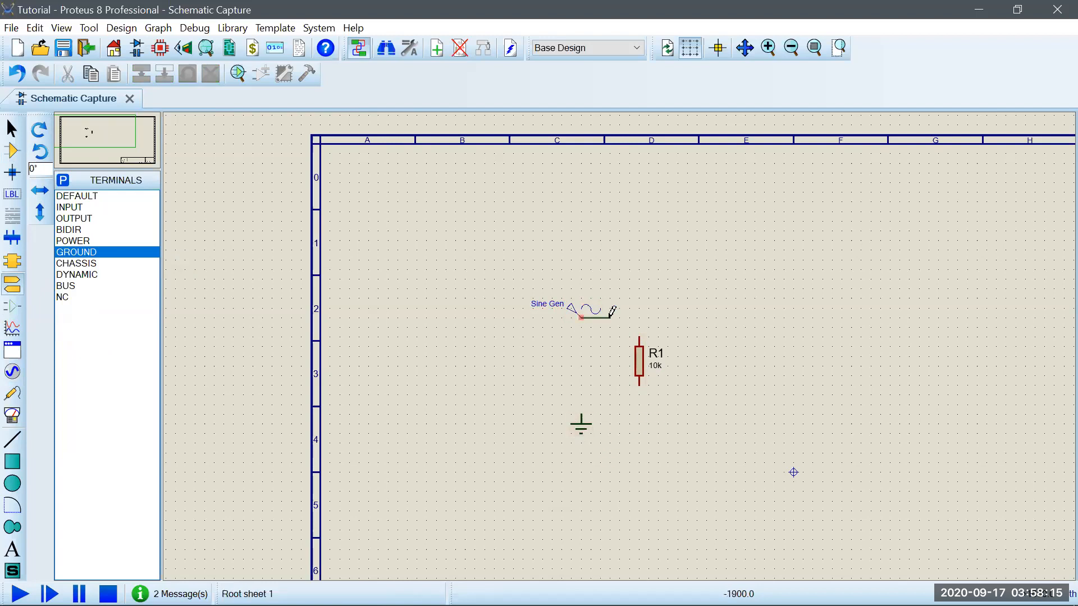
left_click(639, 338)
left_click(640, 383)
left_click(582, 420)
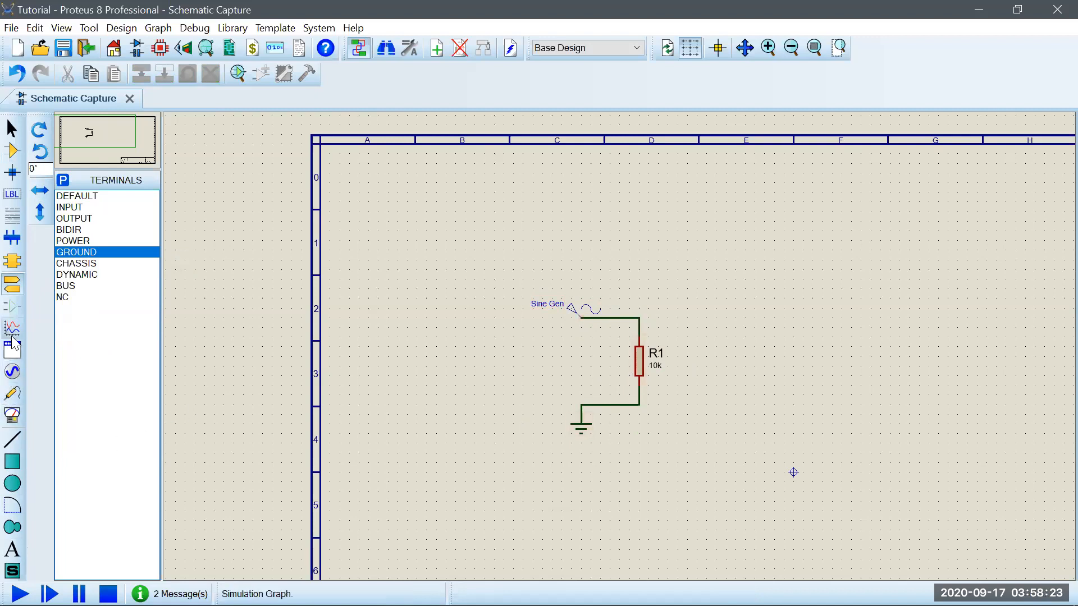
- Place an AC voltmeter to the right of R1 and wire it in parallel with the resistor
left_click(12, 416)
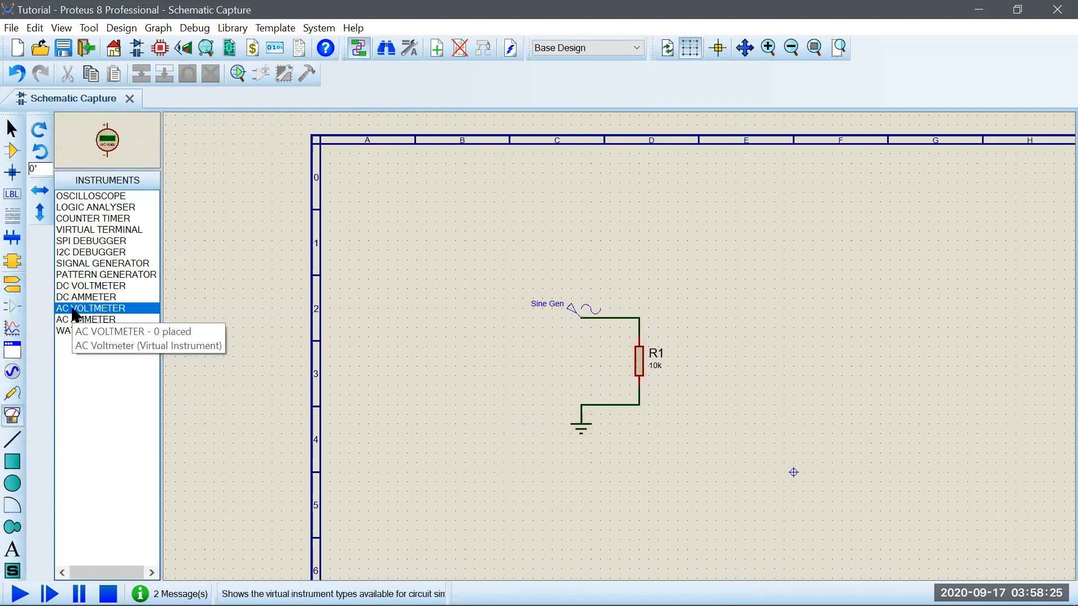
left_click(736, 357)
left_click(745, 357)
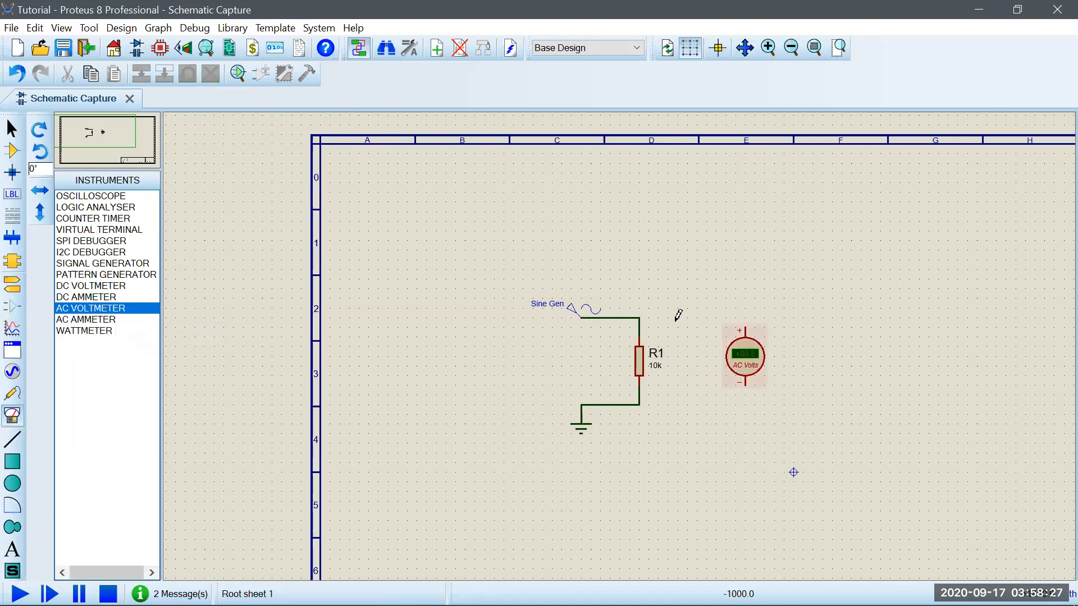
left_click(639, 318)
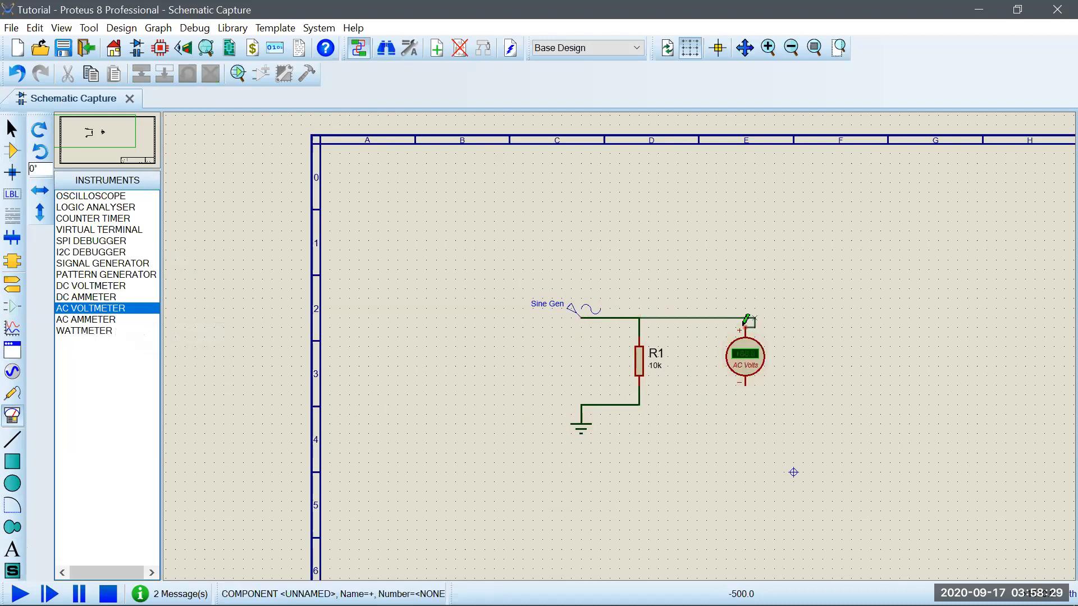
left_click(745, 323)
left_click(745, 385)
left_click(640, 403)
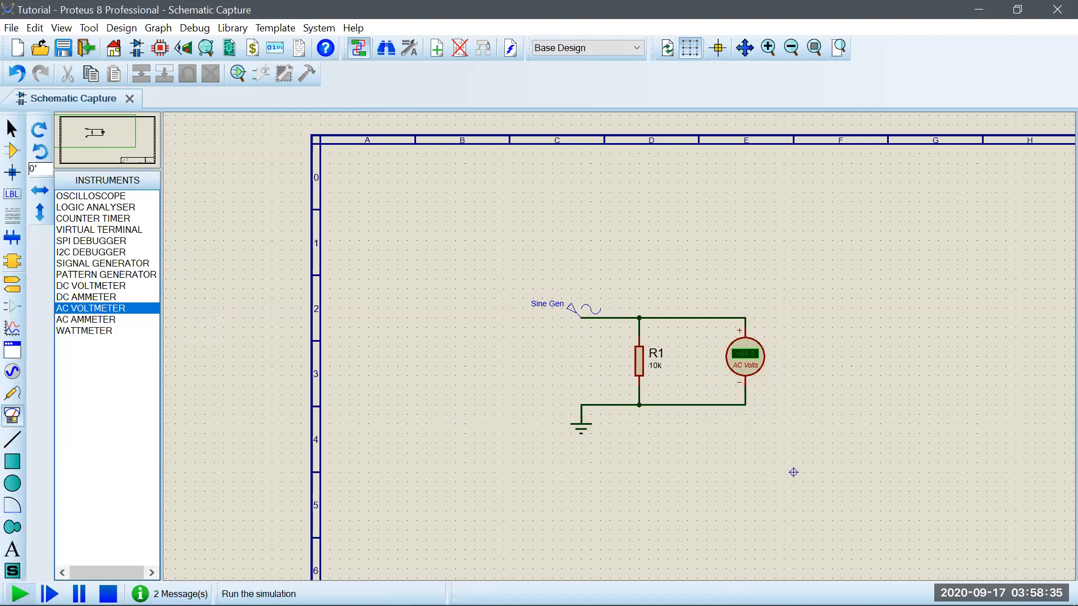
- Run the simulation to read the AC voltage across R1, and stop it
left_click(20, 594)
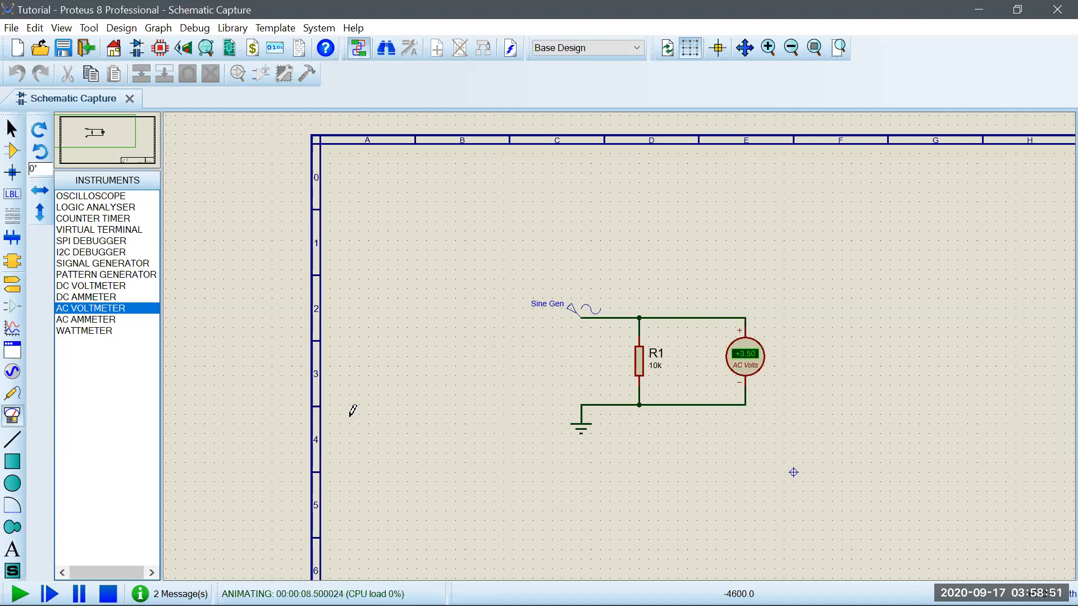
key("shift+Pause")
- Delete the AC voltmeter with its wires and the leftover junction dot above R1
left_click_drag(649, 250, 794, 433)
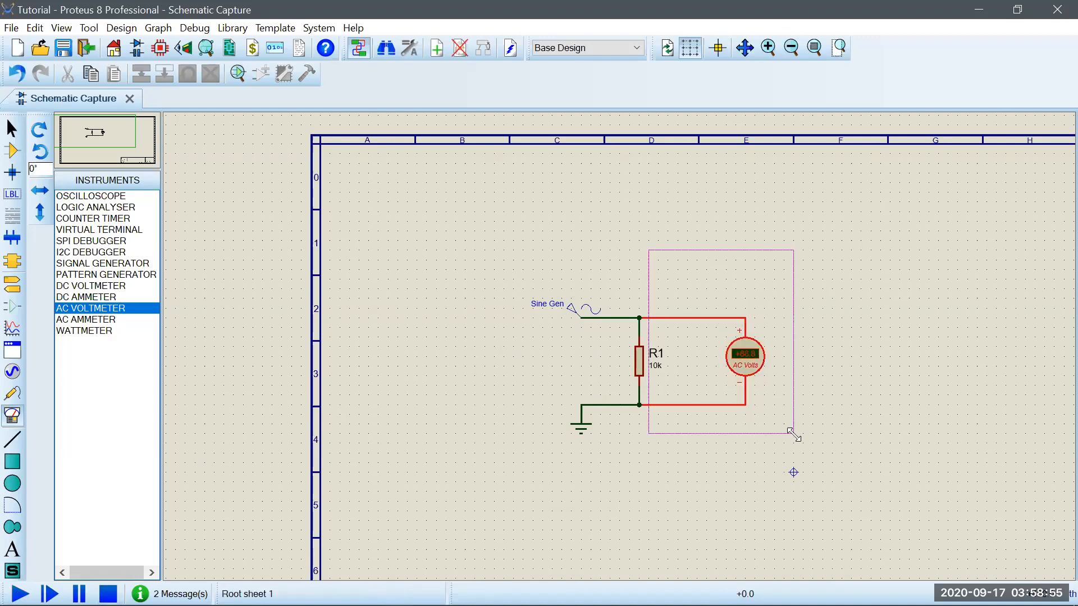
key("Delete")
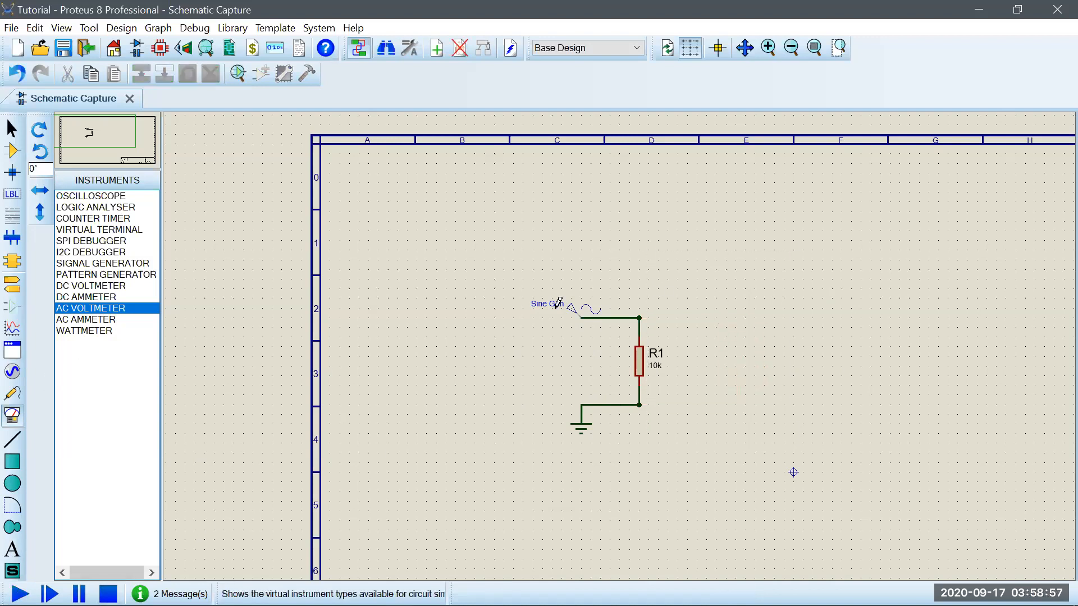
right_click(639, 318)
right_click(639, 318)
- Delete the wire below R1 together with its junction dot and the ground terminal
right_click(641, 406)
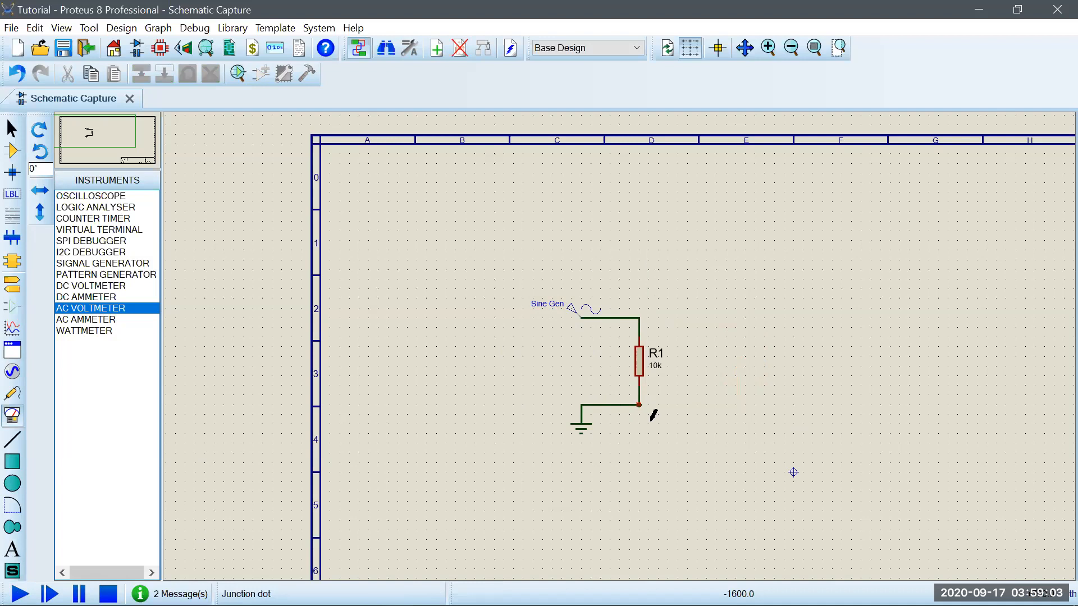
right_click(653, 416)
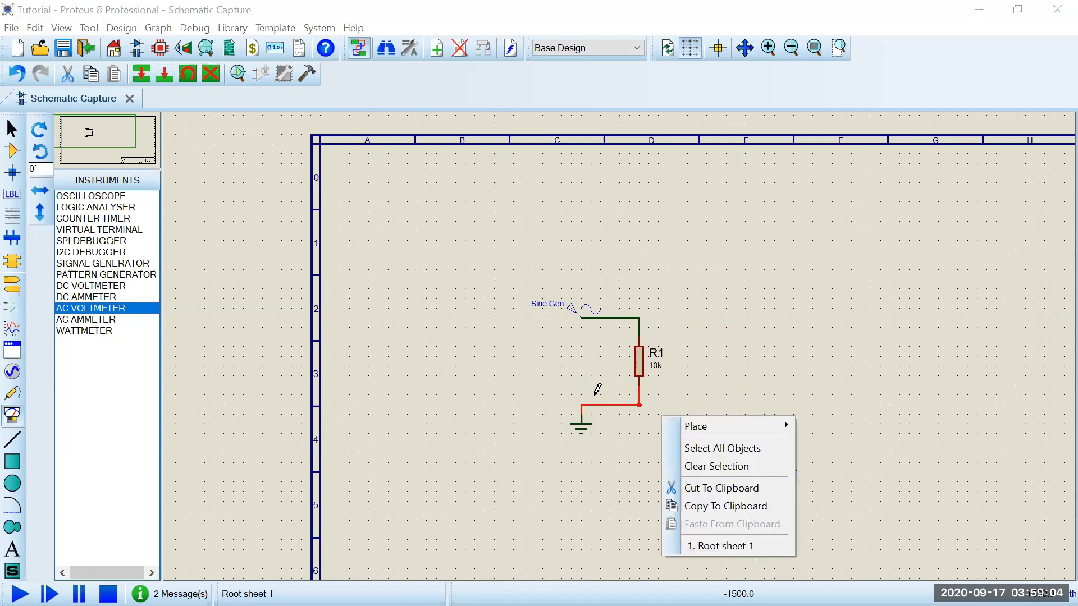
left_click(824, 351)
key("Delete")
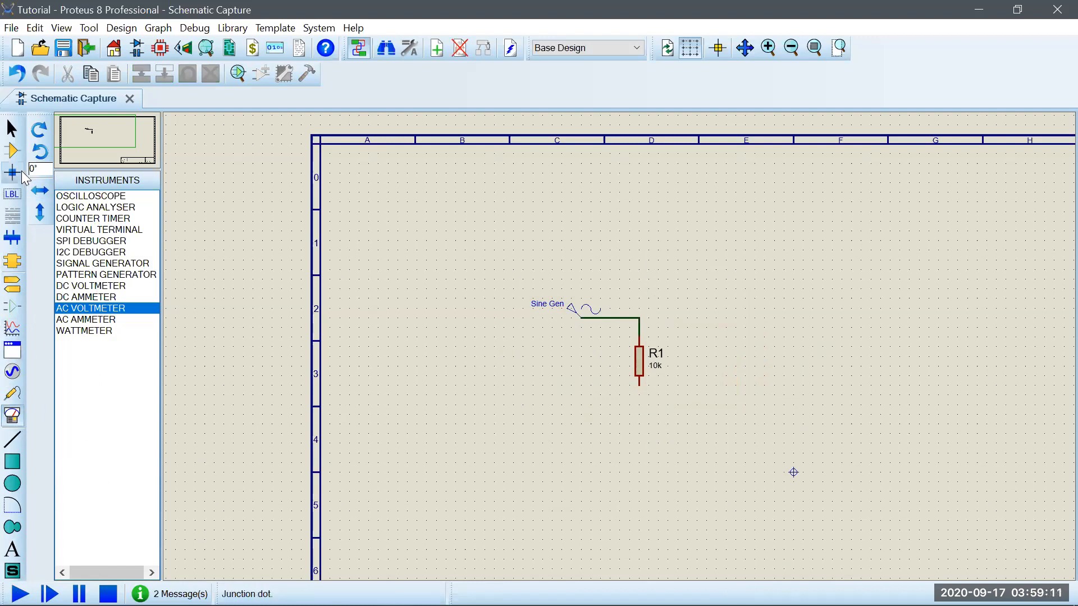
- Place a new ground terminal below the sine generator and wire it to the lower pin of R1
left_click(13, 151)
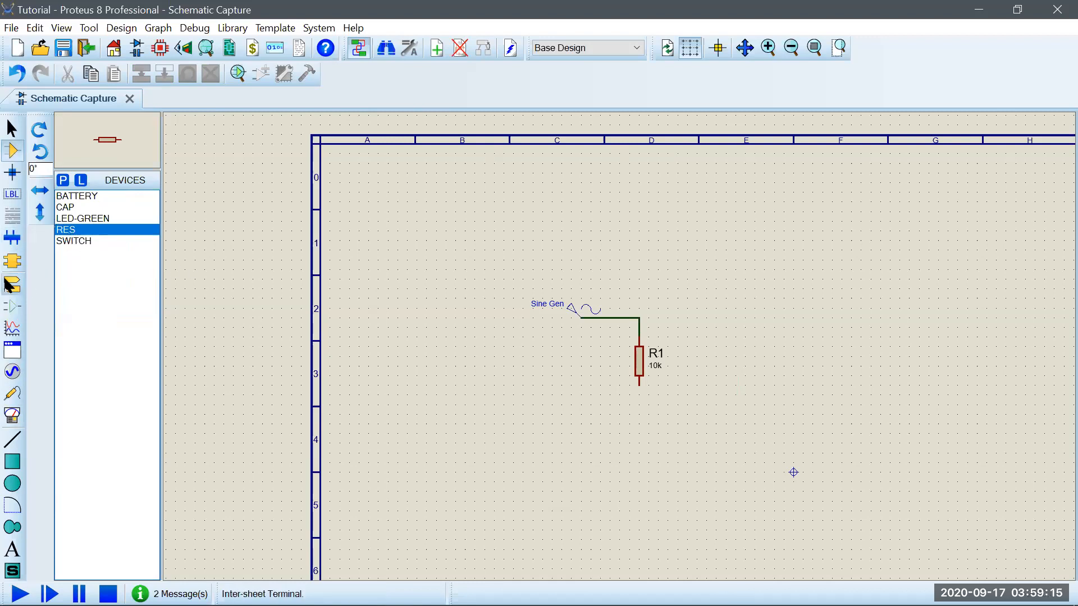
left_click(11, 285)
left_click(88, 239)
left_click(89, 252)
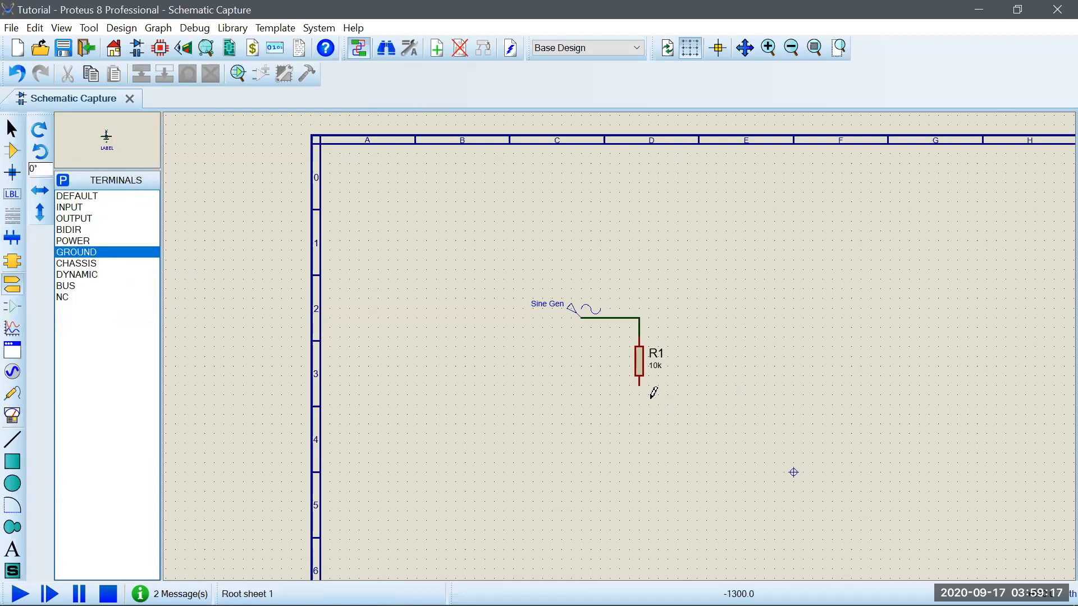
left_click(631, 413)
left_click(582, 414)
left_click(582, 416)
left_click(639, 387)
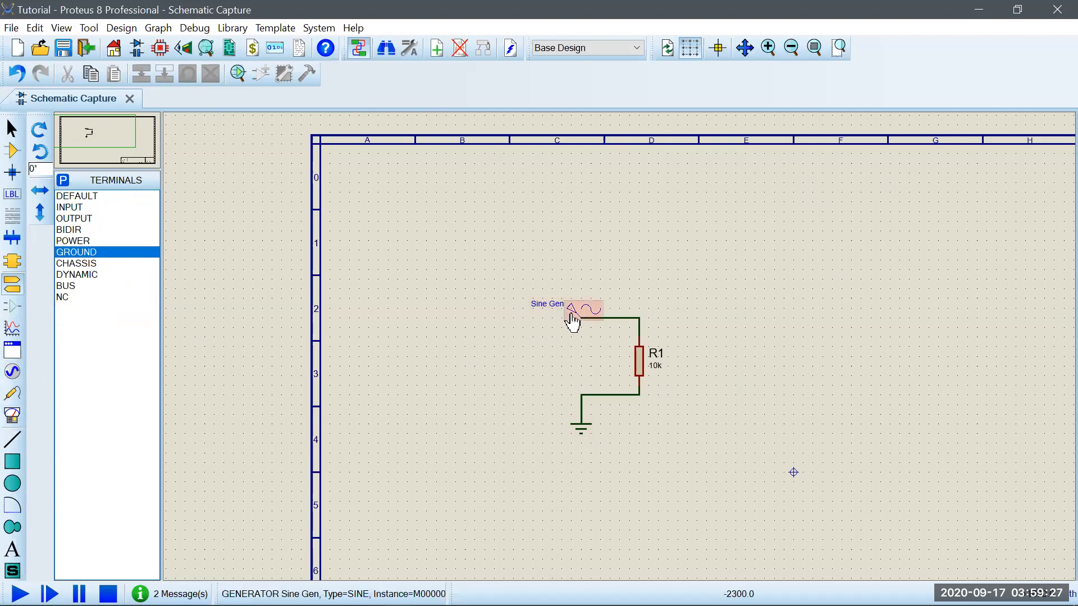
- Place a voltage probe on the wire corner above R1
left_click(14, 394)
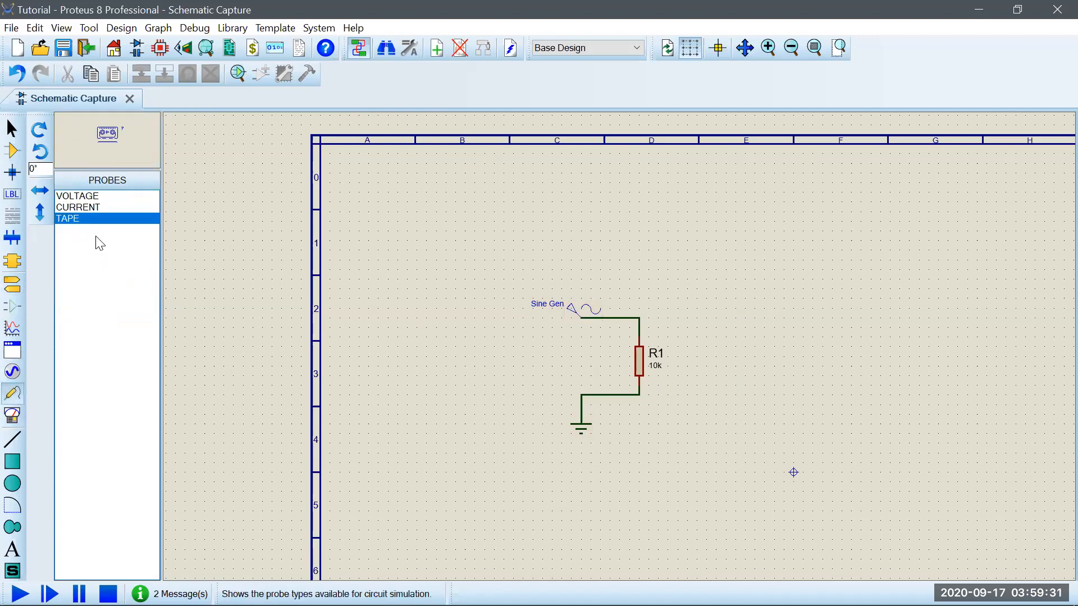
left_click(98, 195)
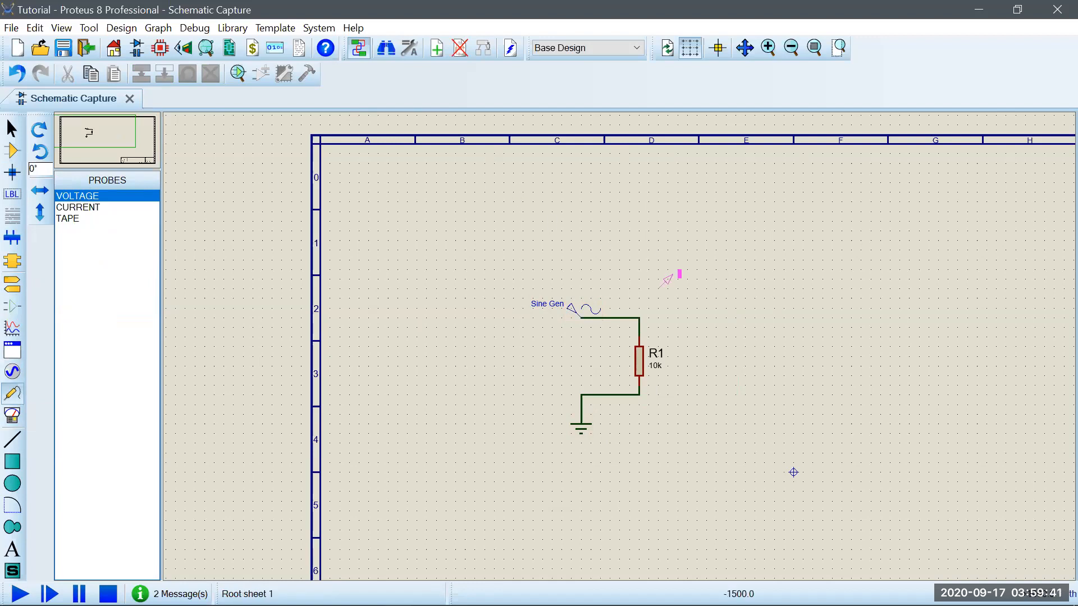
left_click(644, 310)
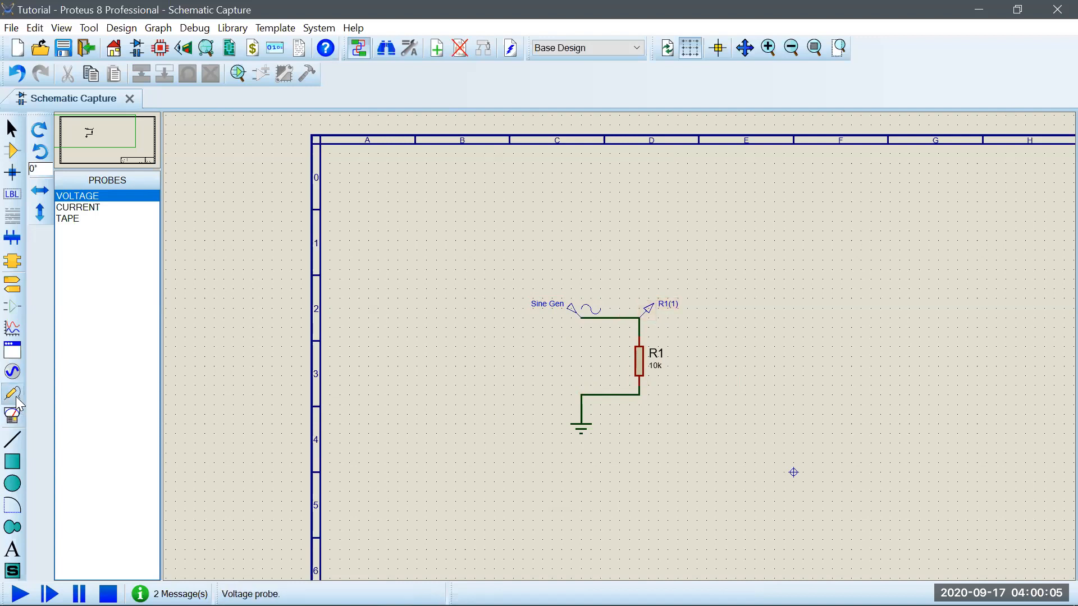
- Draw an analogue graph to the right of the circuit and shift it slightly right, clear of the probe label
left_click(11, 333)
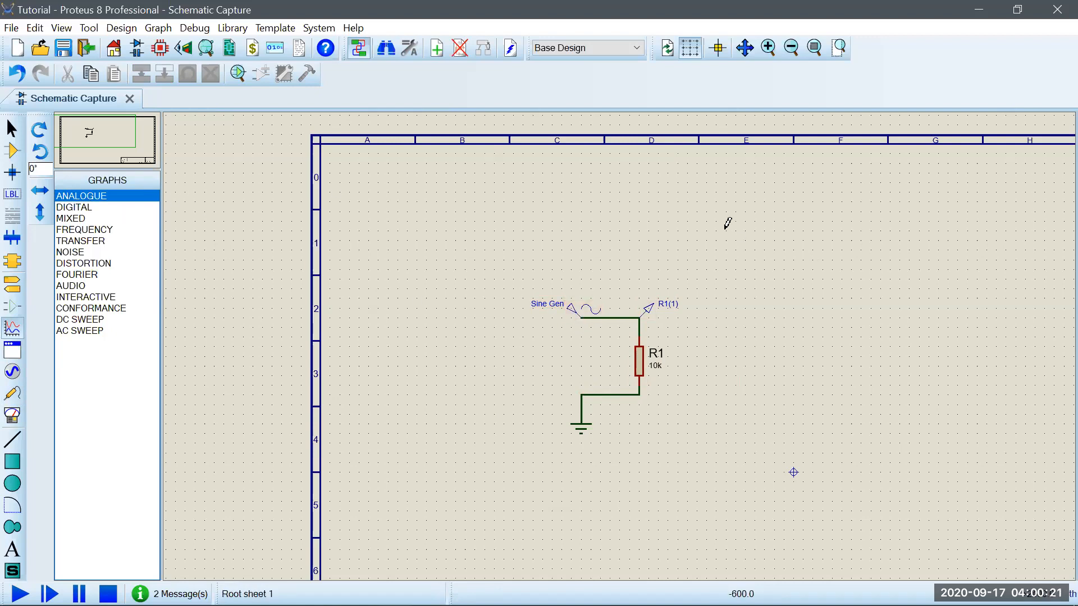
left_click_drag(678, 193, 1022, 456)
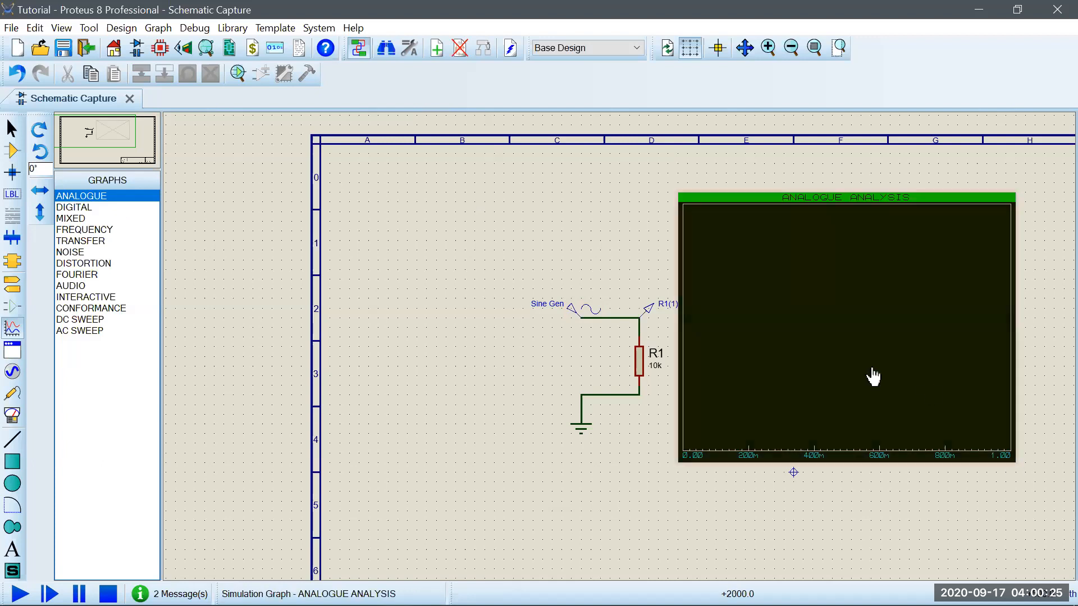
left_click_drag(832, 373, 871, 373)
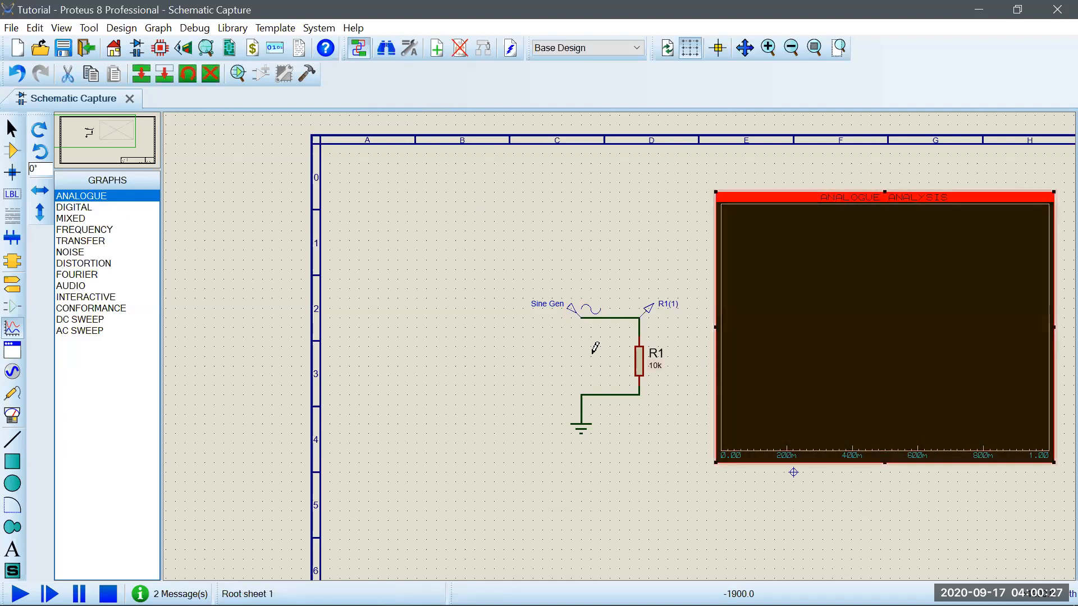
- Move the whole sine generator and resistor circuit up and left, and shift the analogue graph left to follow it
left_click(655, 431)
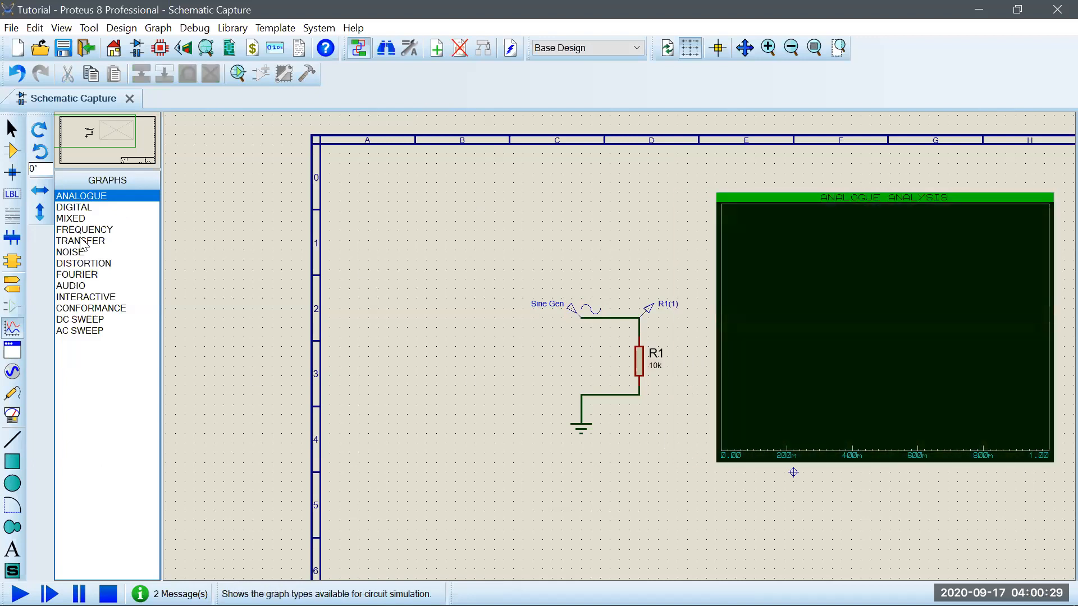
left_click(12, 151)
left_click(11, 135)
left_click_drag(688, 445, 475, 230)
left_click_drag(518, 285, 392, 237)
left_click(806, 412)
left_click_drag(805, 412, 700, 413)
left_click(708, 565)
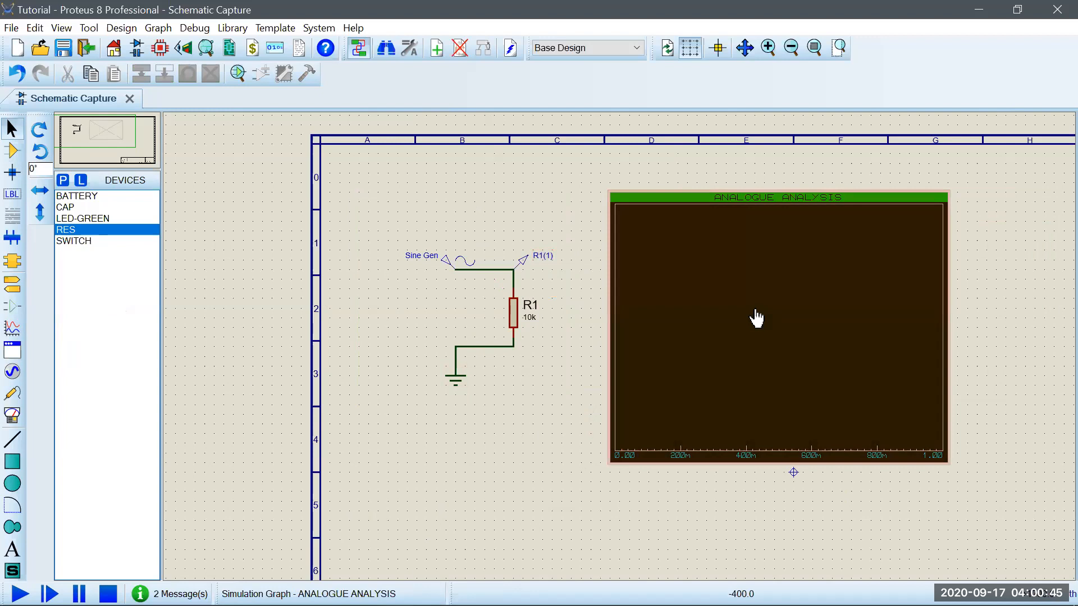
- Add the R1(1) voltage probe as a trace on the analogue graph
left_click_drag(552, 263, 742, 250)
left_click(740, 261)
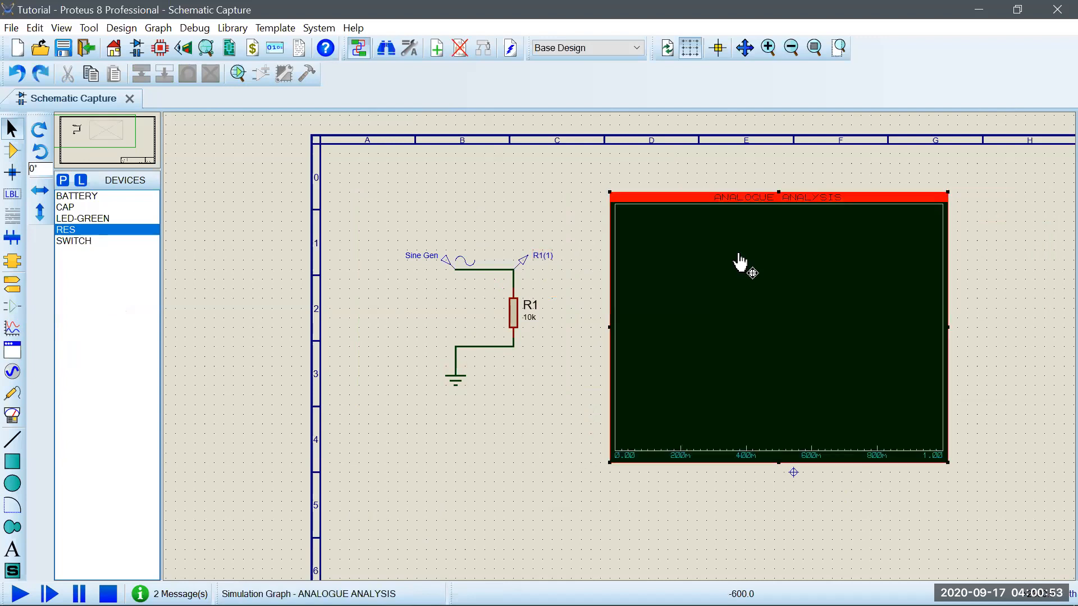
right_click(751, 262)
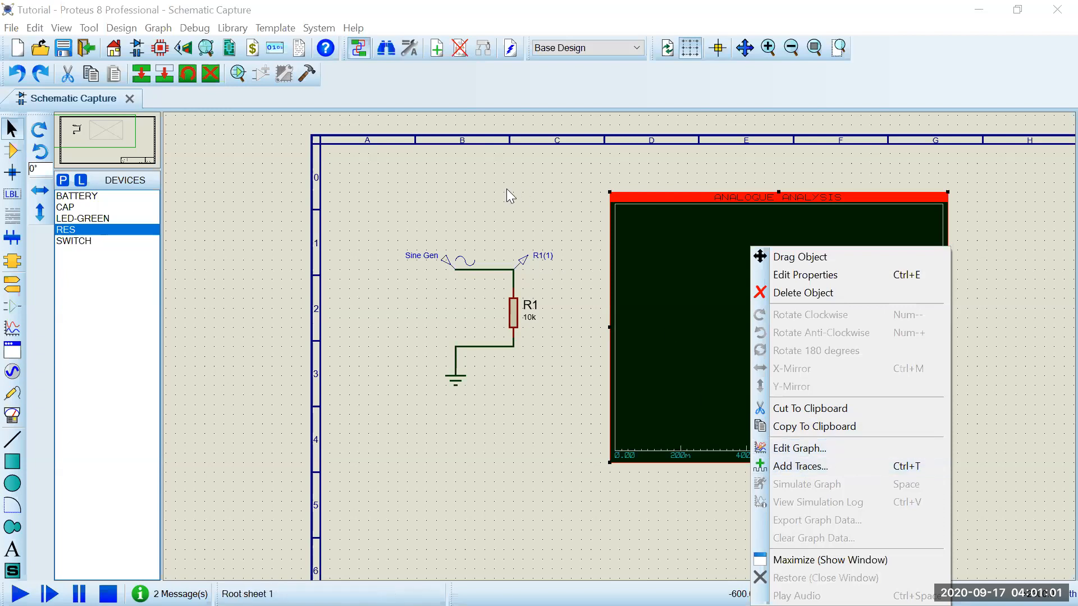
left_click(538, 263)
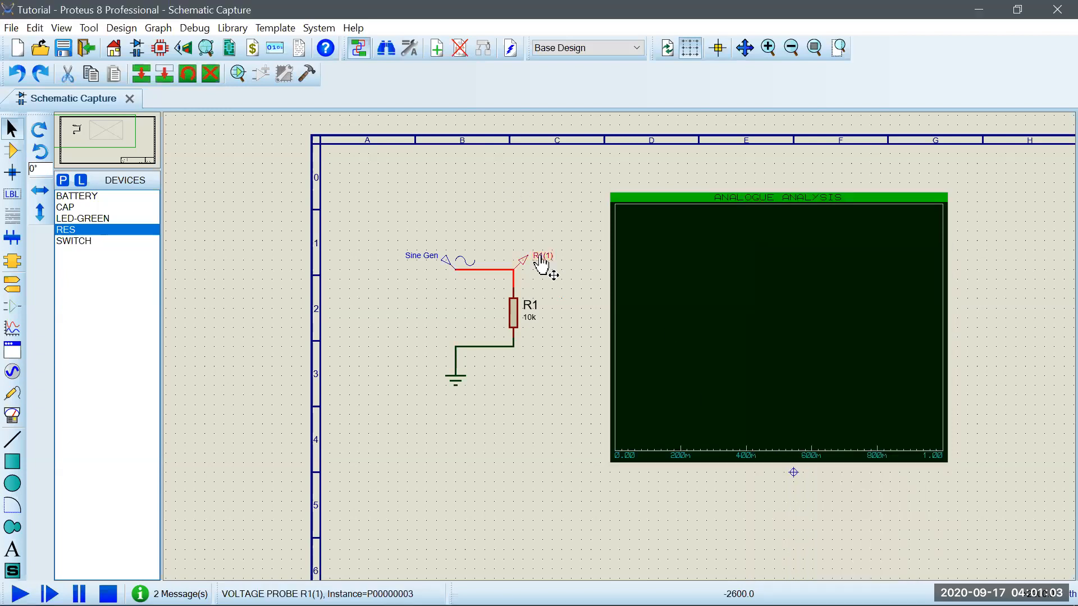
mouse_move(540, 257)
left_mouse_down()
mouse_move(646, 253)
mouse_move(662, 234)
left_mouse_up()
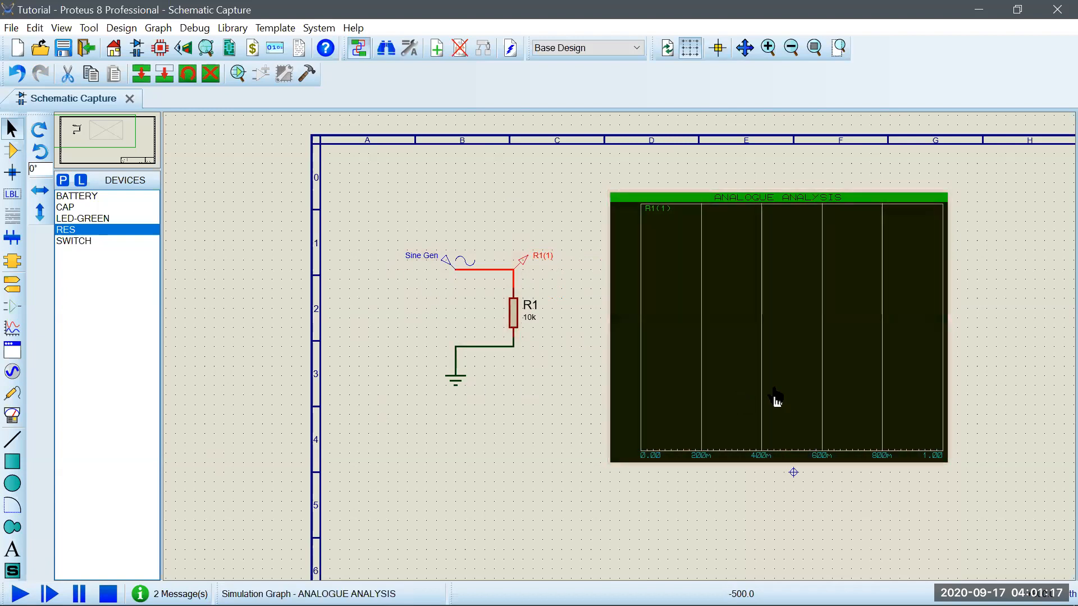
- Simulate the analogue graph to plot the R1(1) trace
left_click(762, 294)
right_click(771, 293)
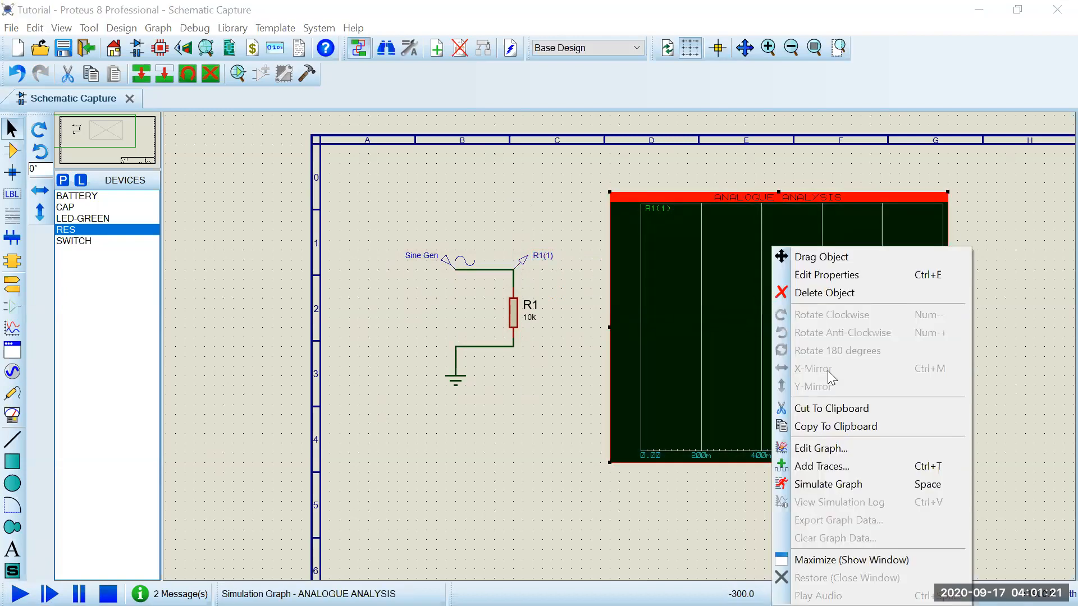
left_click(832, 484)
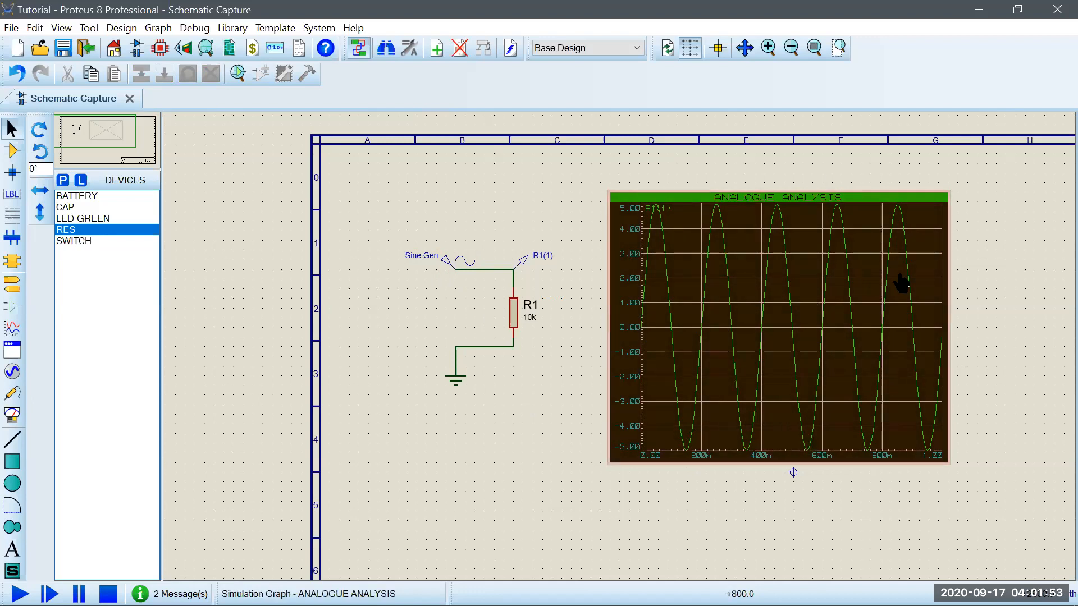
- View the analogue graph's title, start and stop time settings, and leave them without changes
left_click(889, 365)
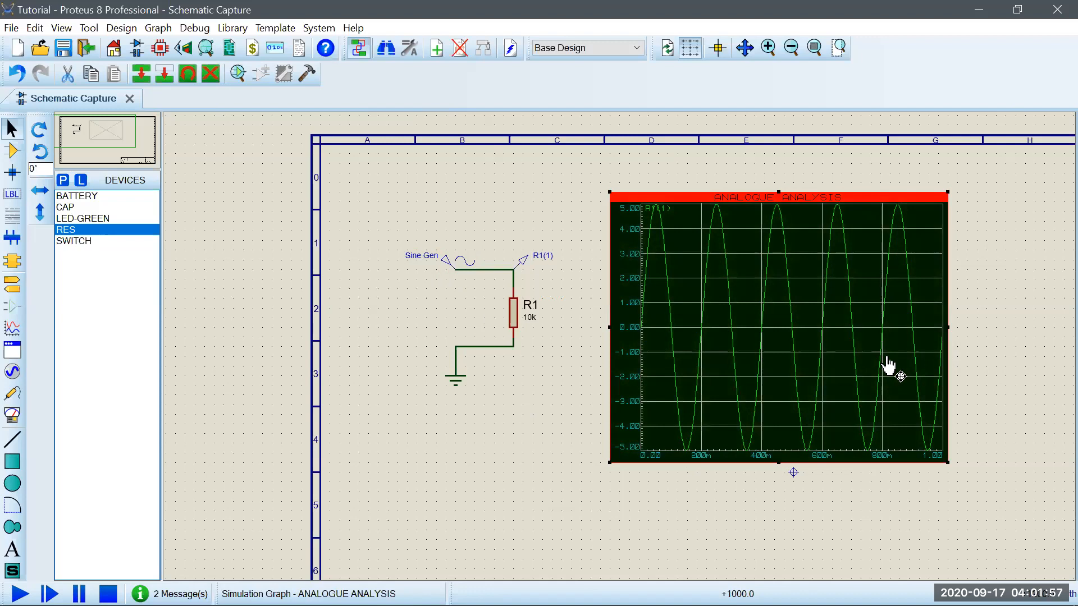
left_click(890, 366)
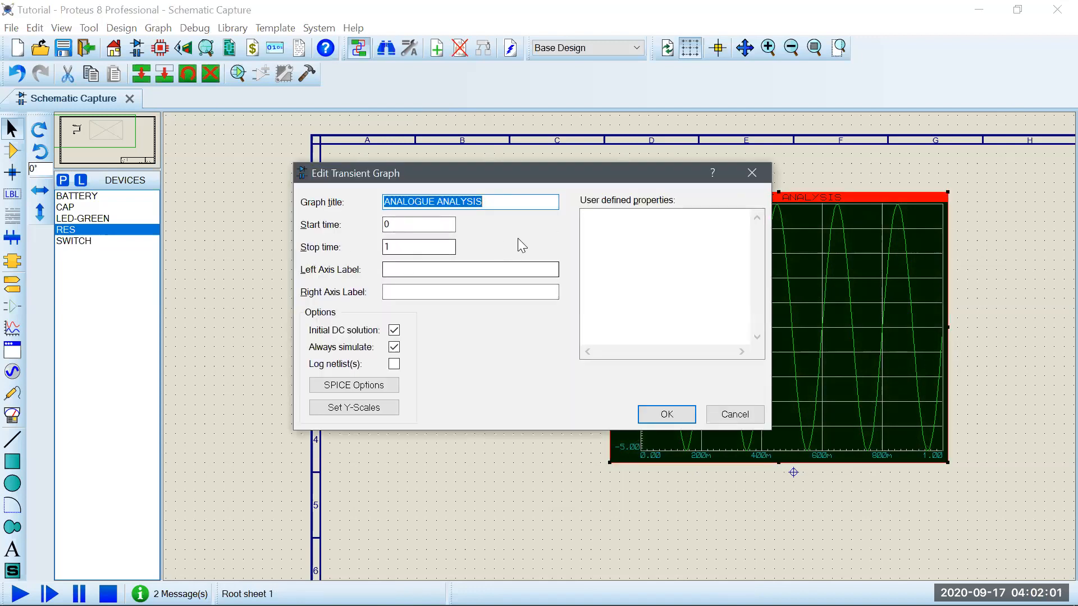
left_click(748, 179)
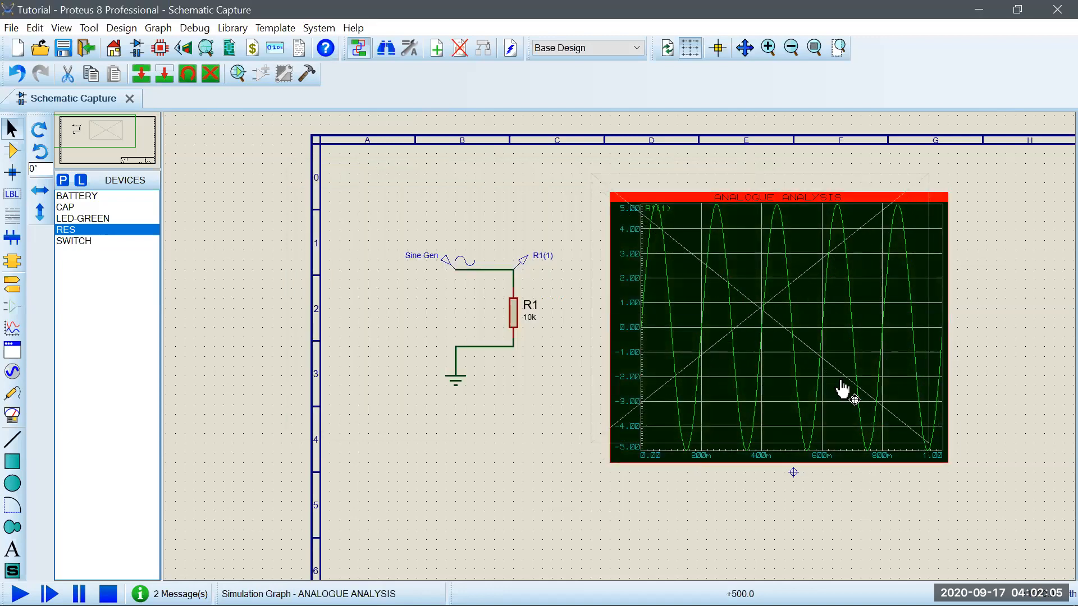
- Move the analogue graph up and right, farther from the circuit, and deselect it
left_click(869, 488)
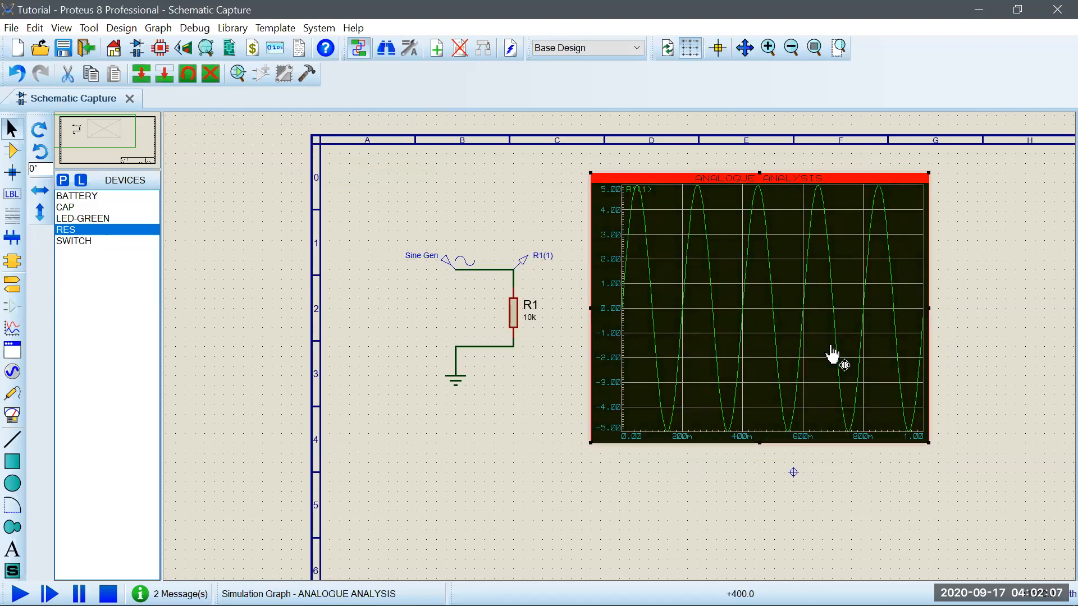
left_click(789, 380)
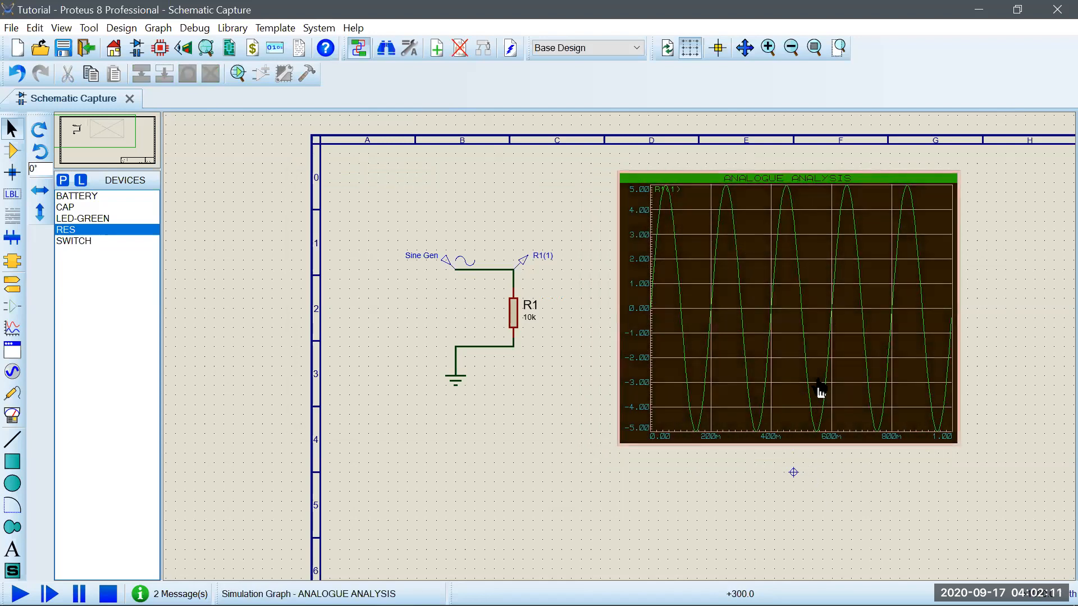
left_click_drag(825, 393, 864, 385)
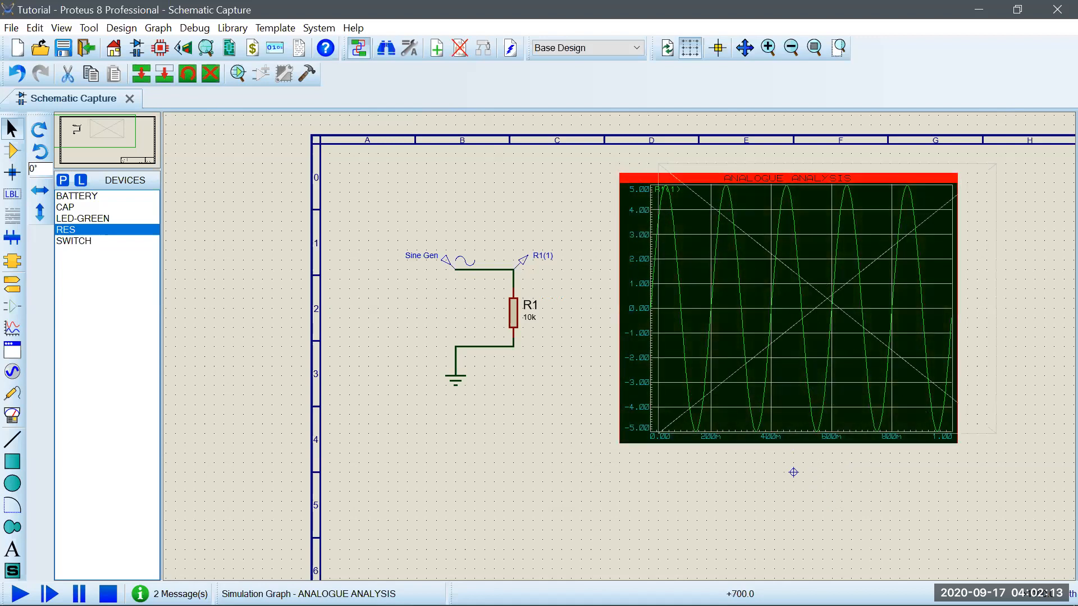
left_click(830, 474)
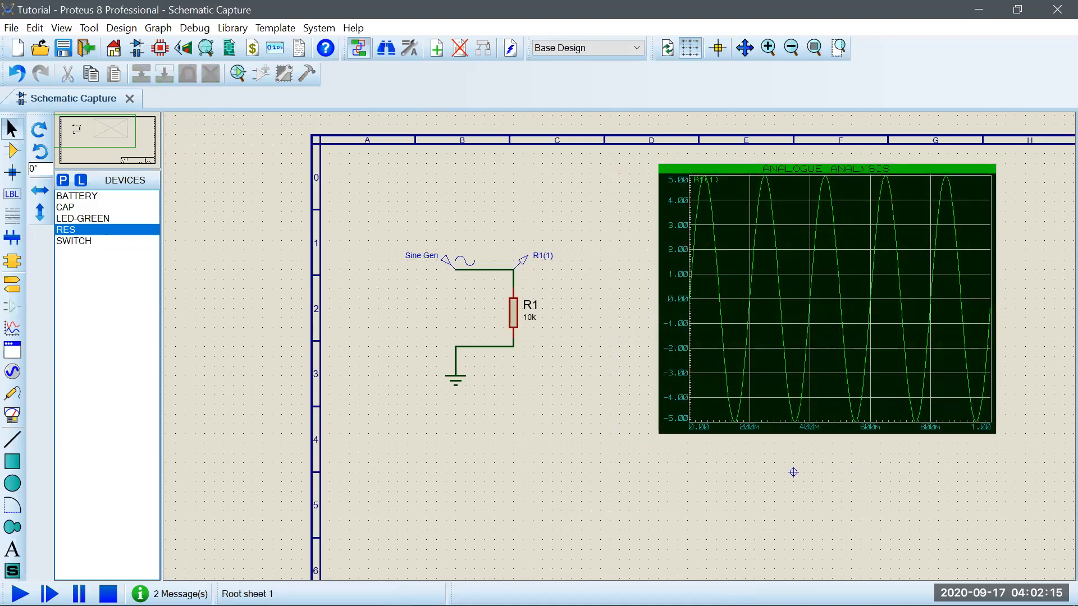
- Place the text "LOW PASS FILTERS" near the sheet's upper left corner
left_click(5, 561)
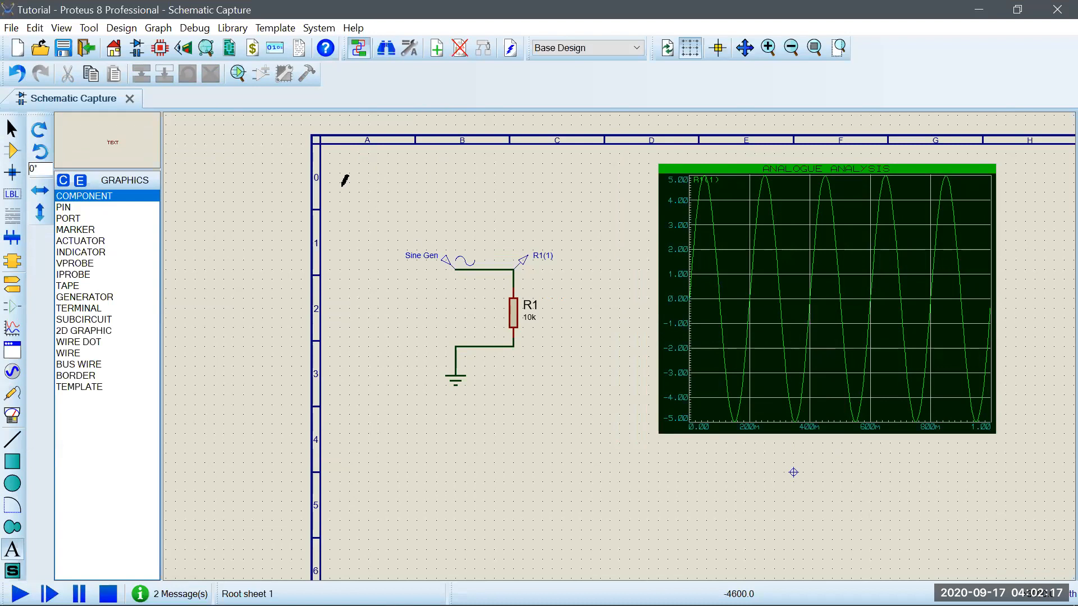
left_click(378, 180)
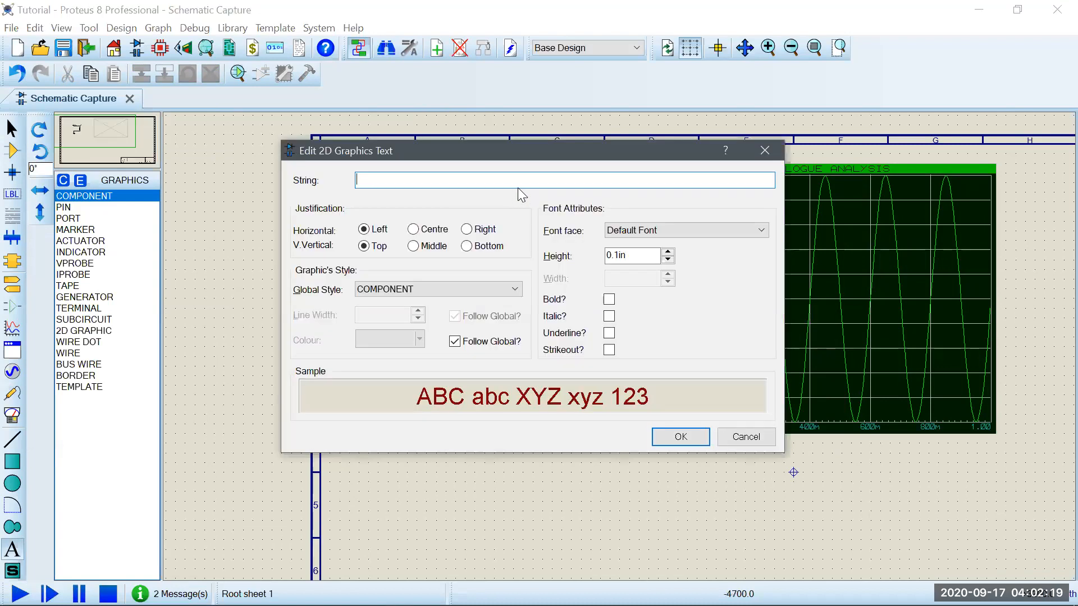
type("LOW PASS FILTERS")
left_click(681, 437)
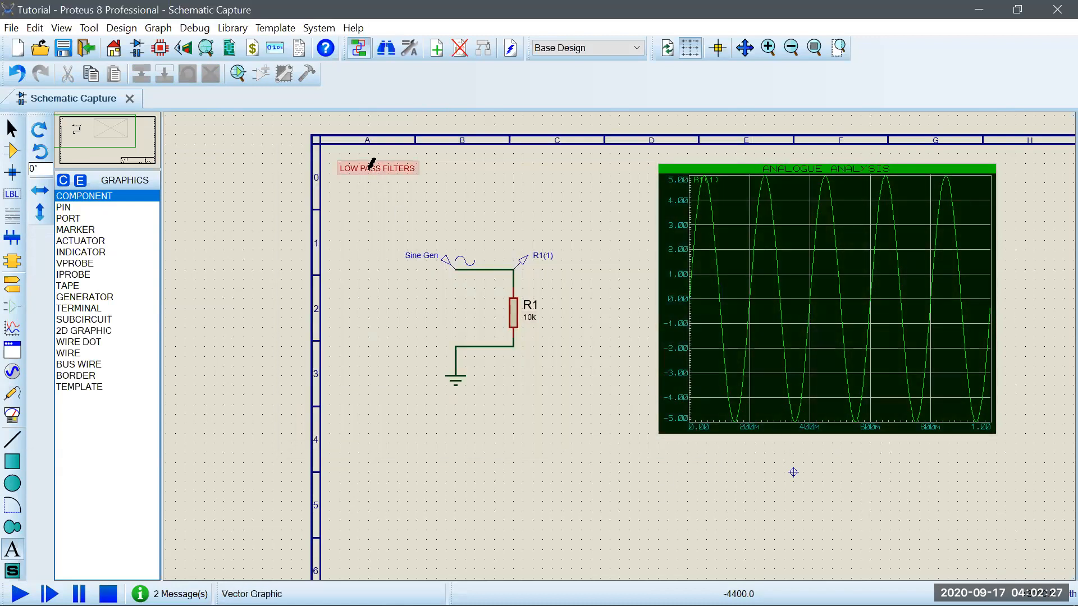
left_click(742, 151)
left_click(767, 151)
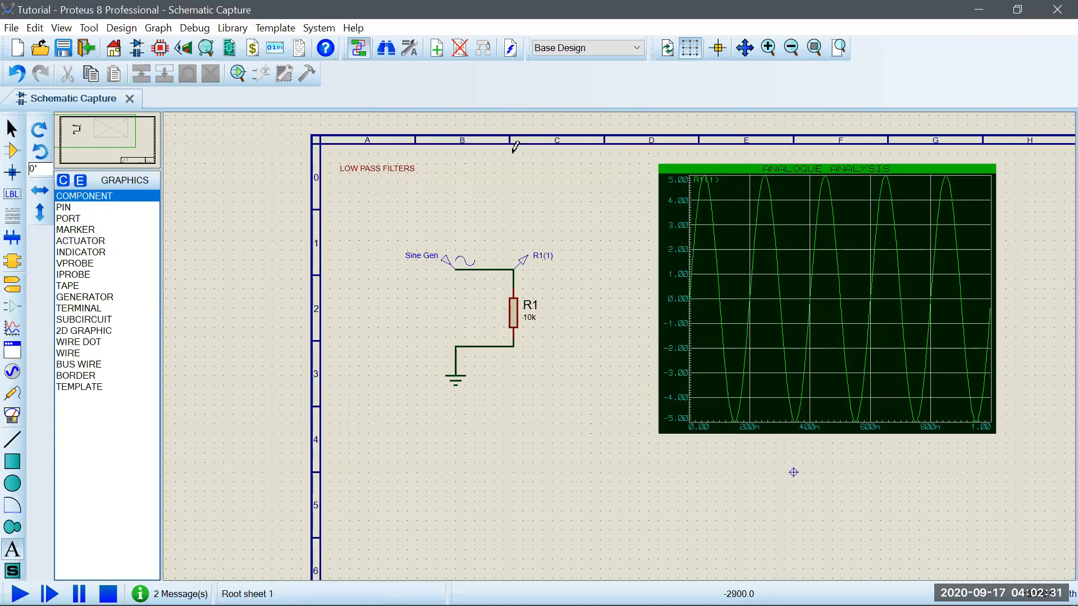
- Move the "LOW PASS FILTERS" text down and right, just above the sine generator
left_click(11, 129)
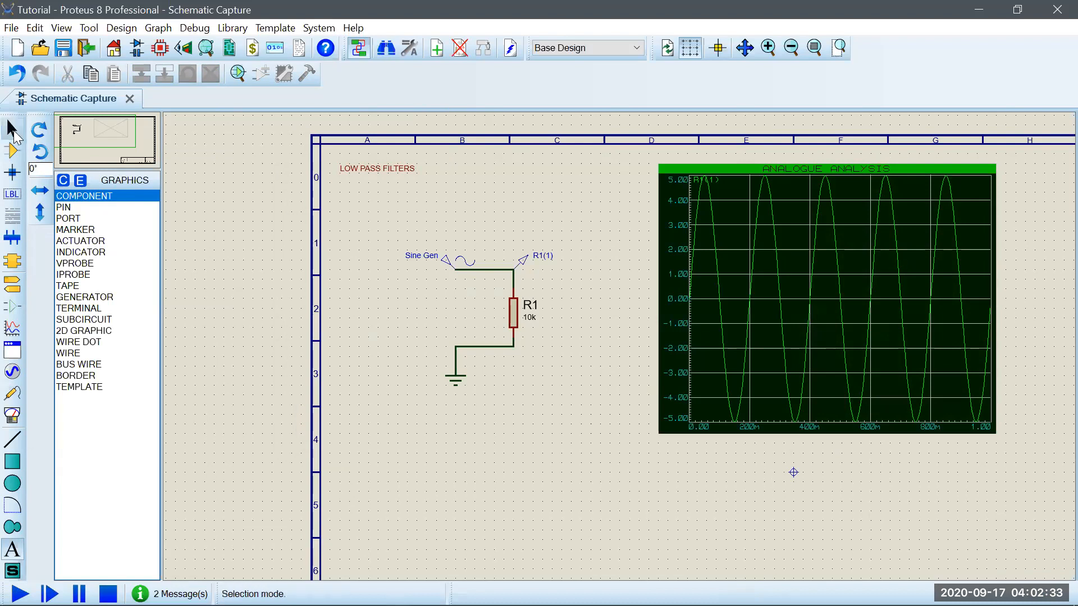
left_click(353, 171)
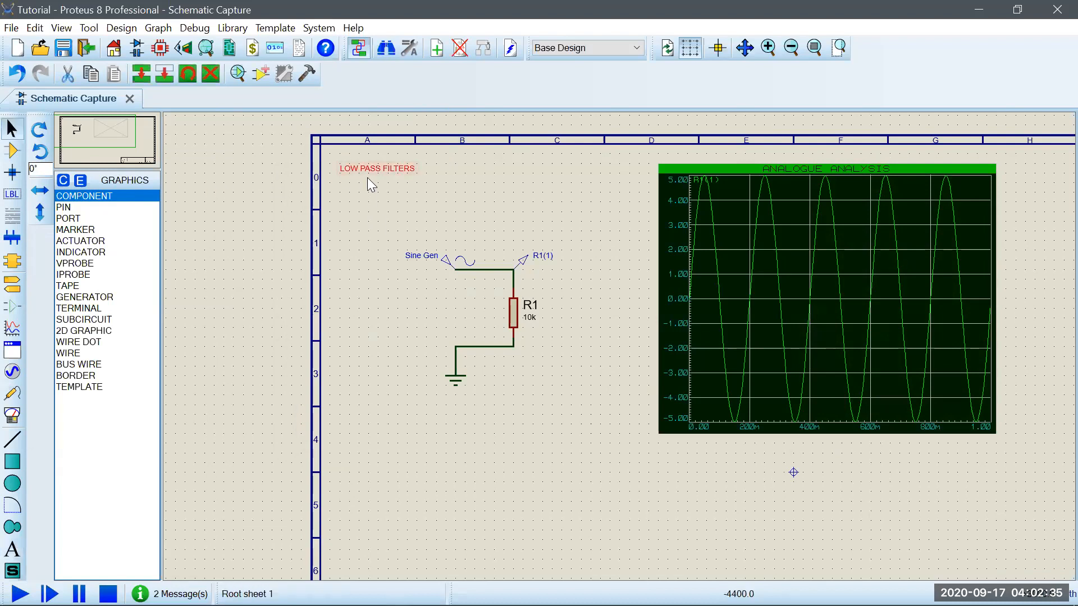
left_click_drag(367, 177, 396, 215)
left_click(593, 420)
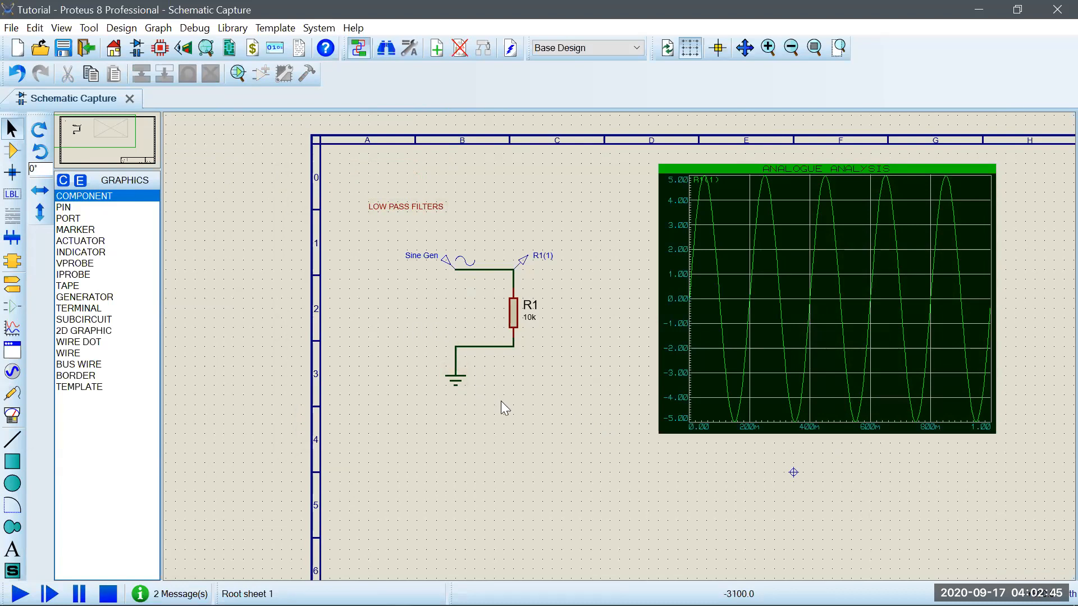
- Delete resistor R1, the ground terminal, their wires and the R1(1) voltage probe, keeping the sine generator
left_click_drag(610, 443, 426, 289)
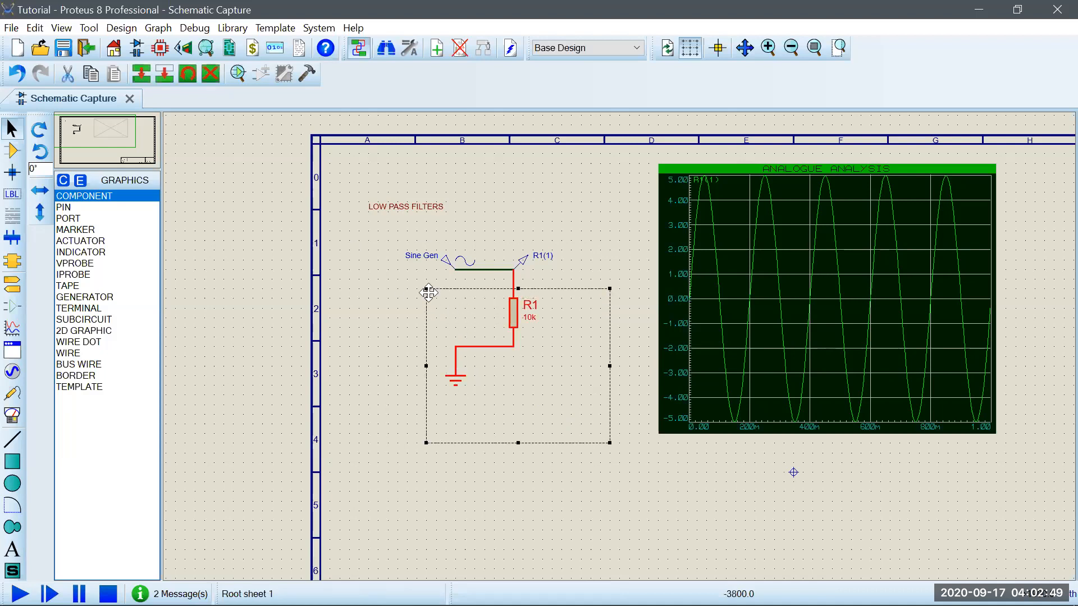
key("Delete")
left_click(524, 259)
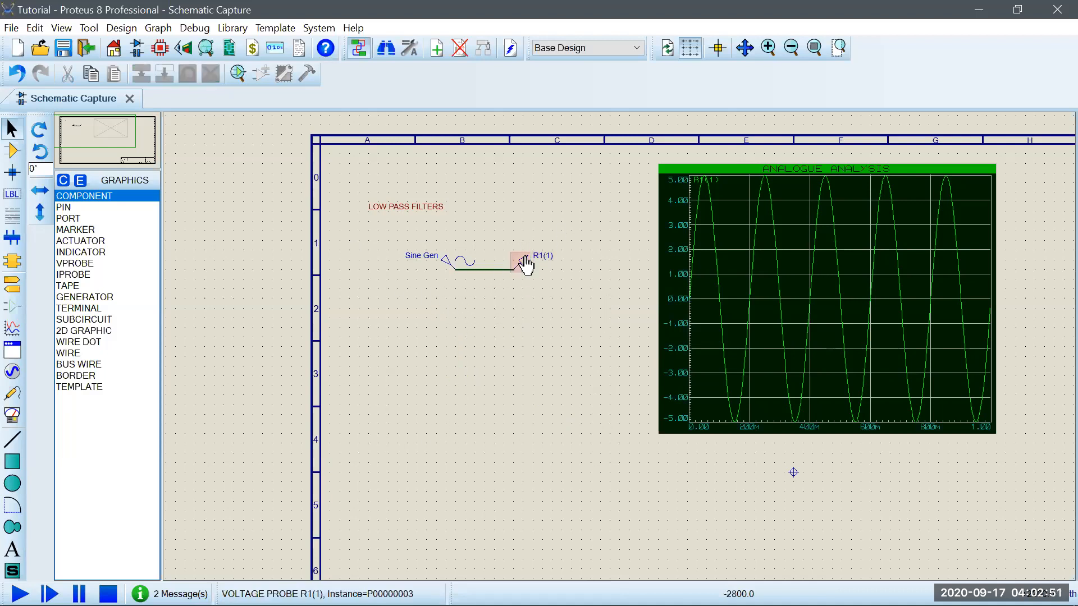
key("Delete")
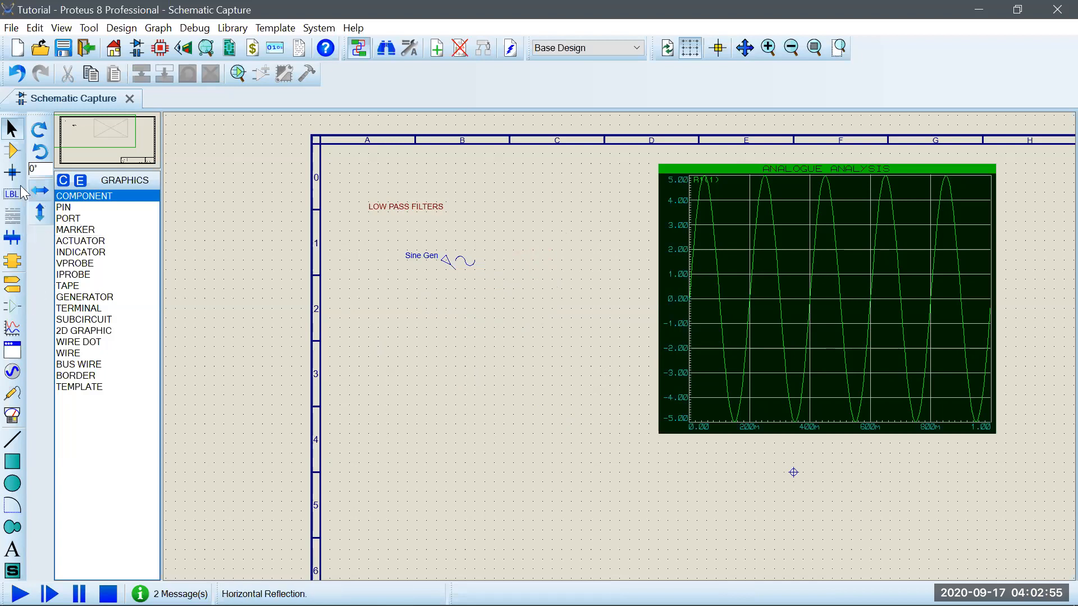
- Place a horizontal resistor beside the sine generator and a capacitor rotated -90° below its right end, and wire them together
left_click(12, 154)
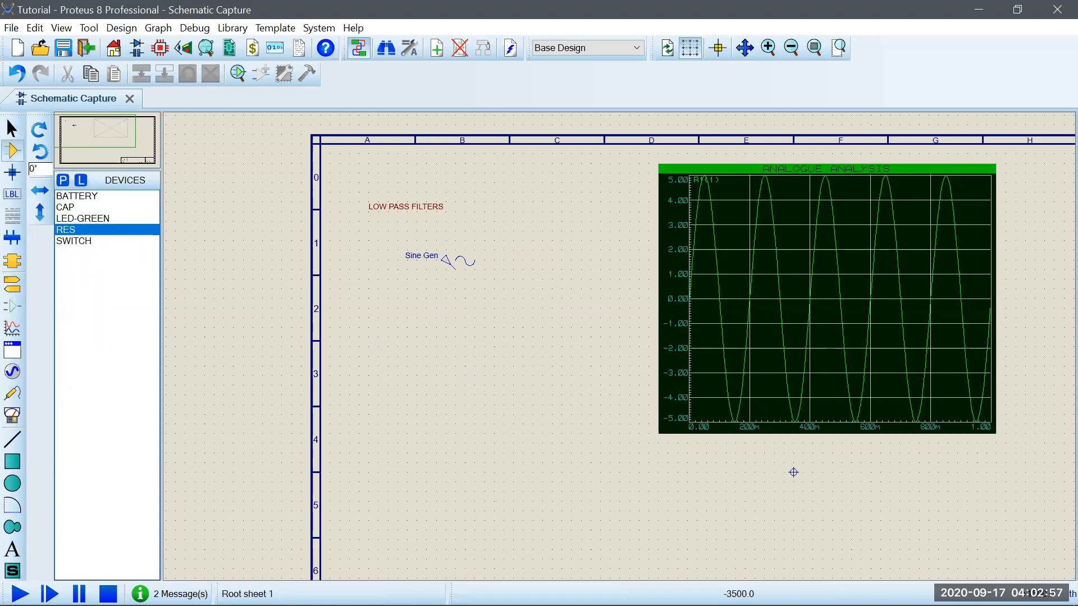
left_click(500, 278)
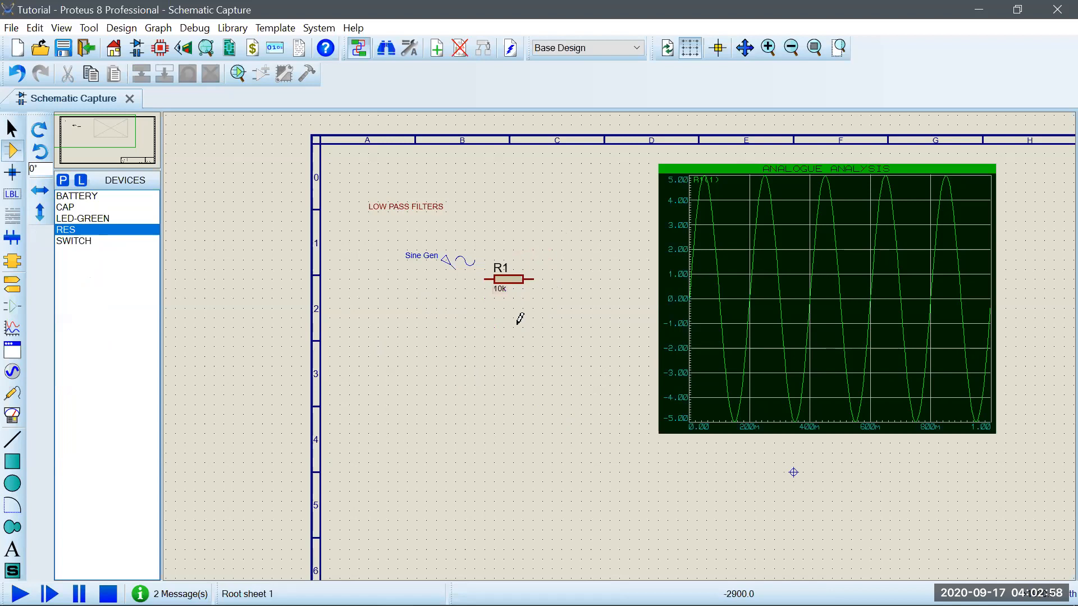
left_click(65, 206)
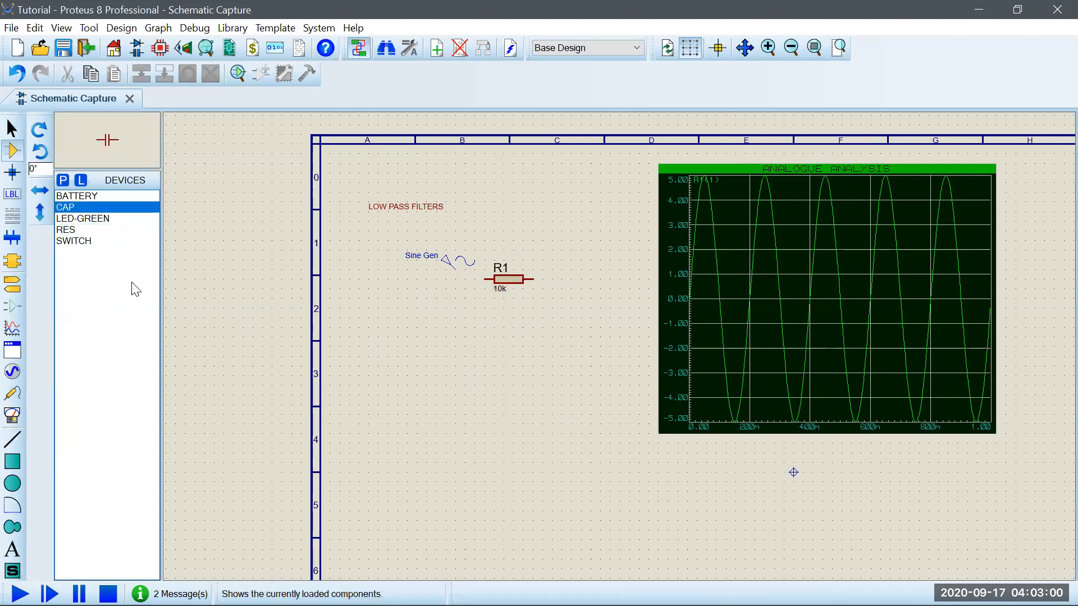
left_click(38, 130)
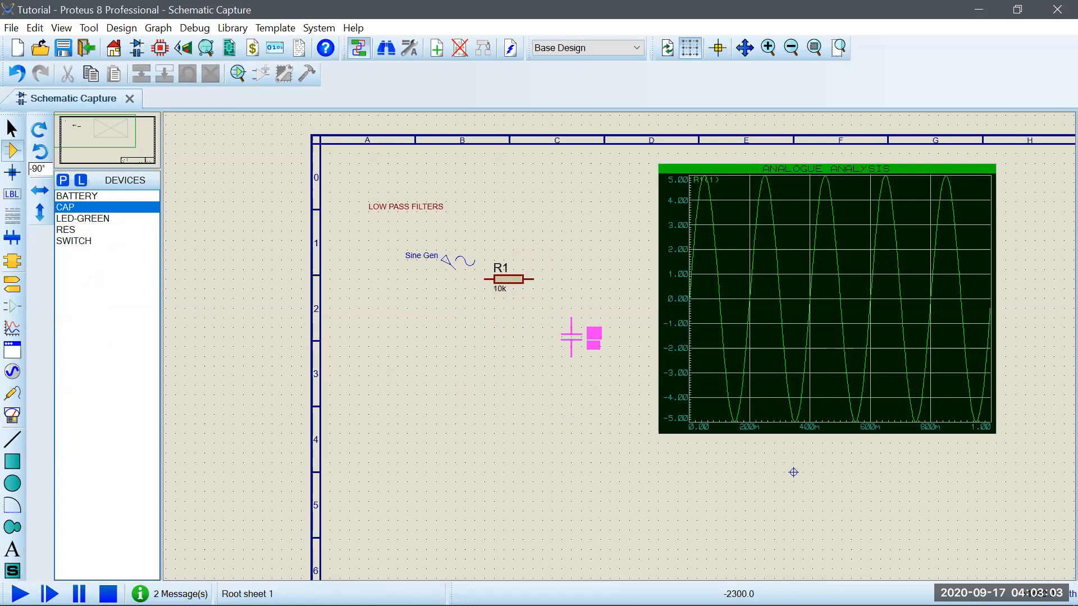
left_click(553, 330)
left_click(532, 279)
left_click(553, 309)
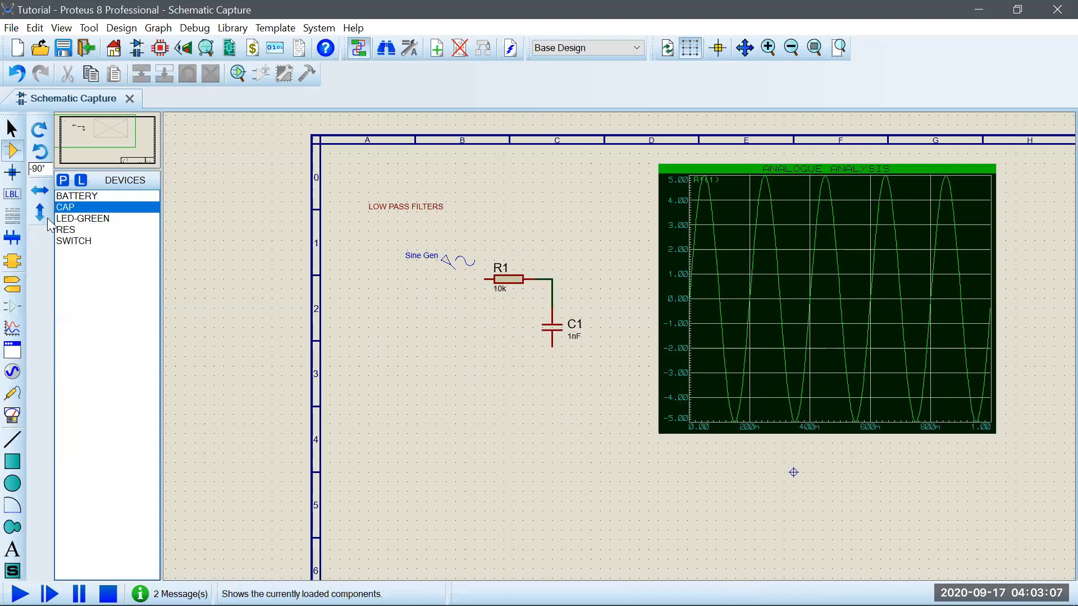
- Place a ground terminal below C1 and wire it to the capacitor, and wire the sine generator to R1's left pin
left_click(12, 284)
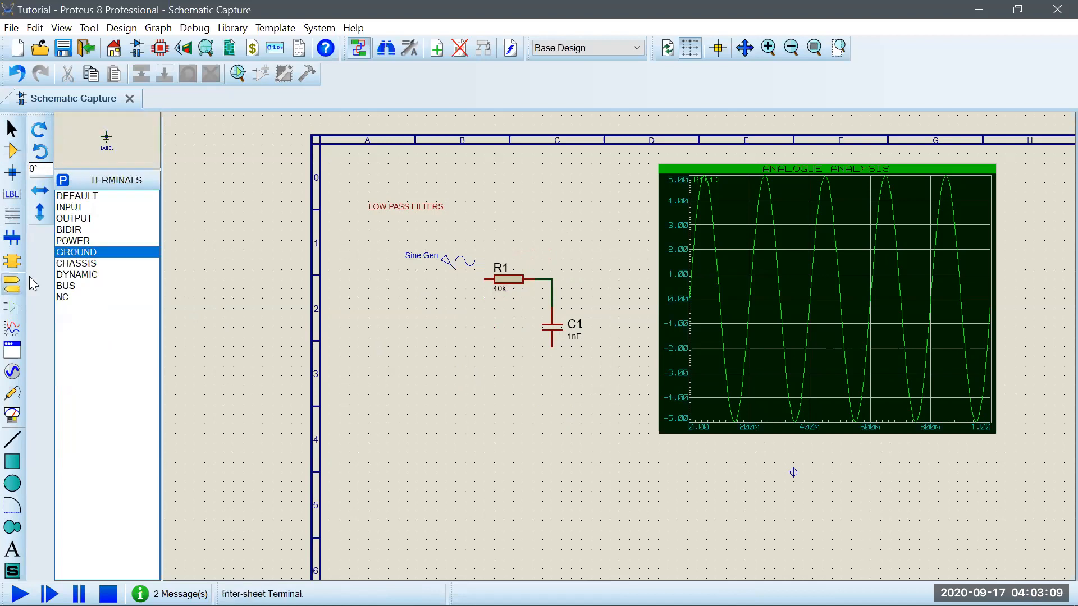
left_click(552, 388)
left_click(554, 345)
left_click(552, 386)
left_click(456, 269)
left_click(483, 278)
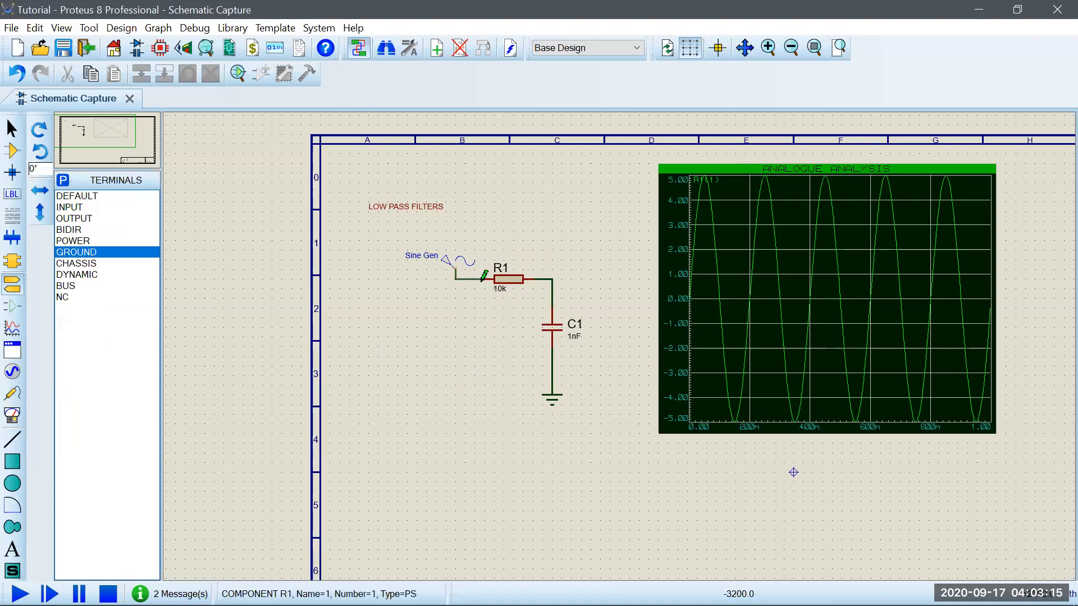
- Relocate the ground terminal to below the sine generator, with its wire running to C1's lower pin
left_click(429, 208)
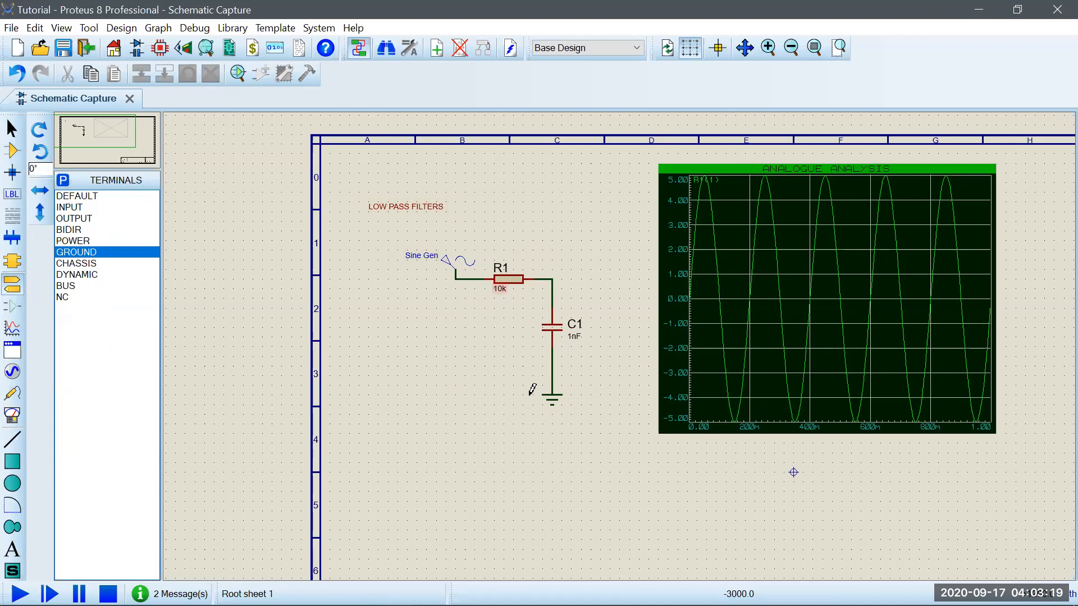
left_click(553, 400)
left_click_drag(455, 400, 455, 400)
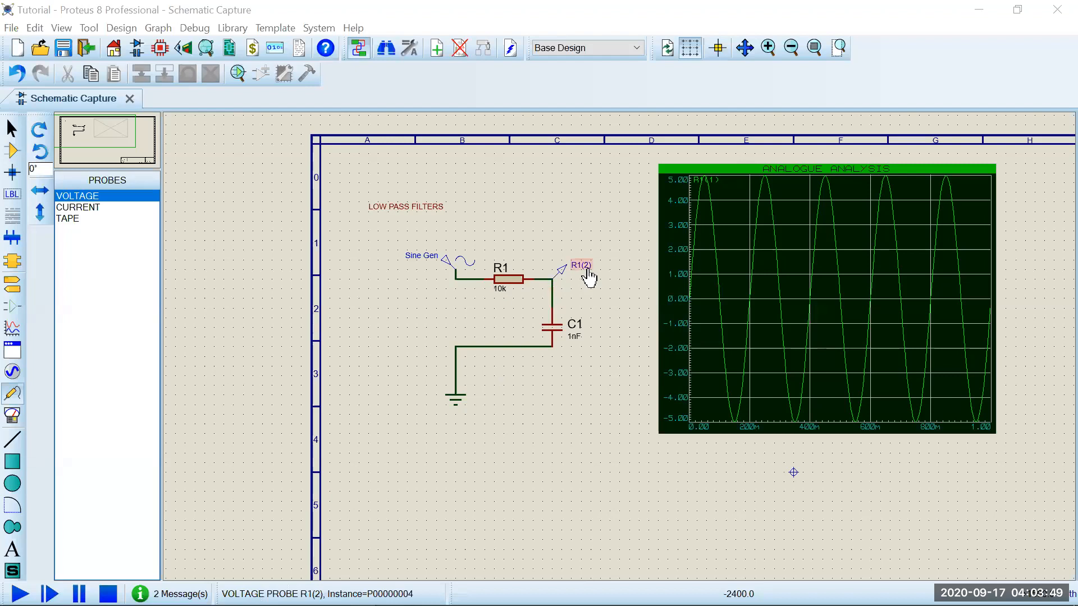
- Replace the analogue graph's R1(1) trace with the R1(2) voltage probe and simulate the graph
left_click_drag(588, 274, 716, 193)
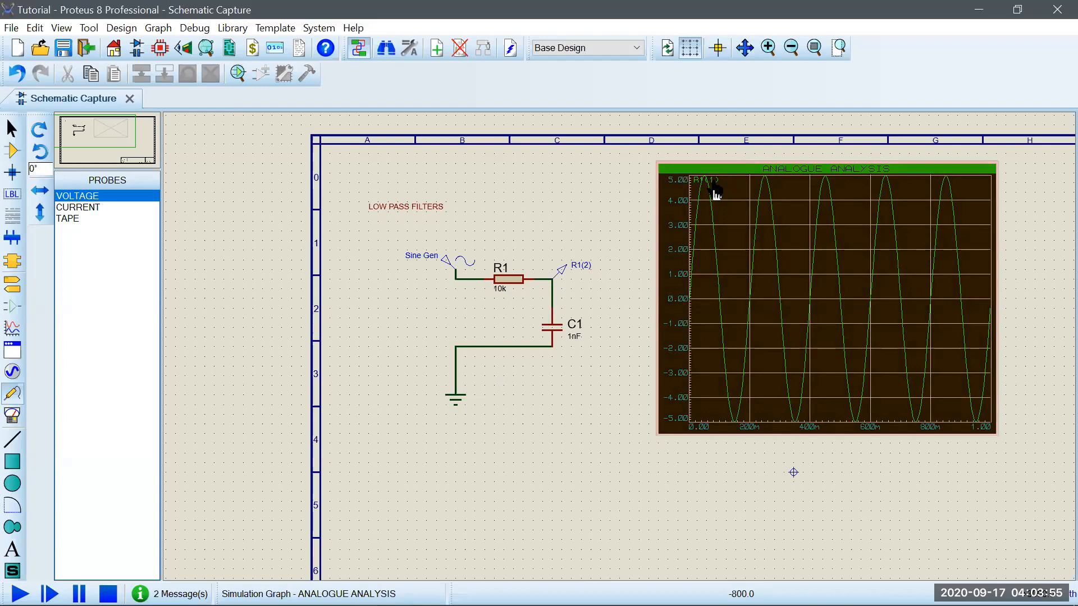
right_click(723, 179)
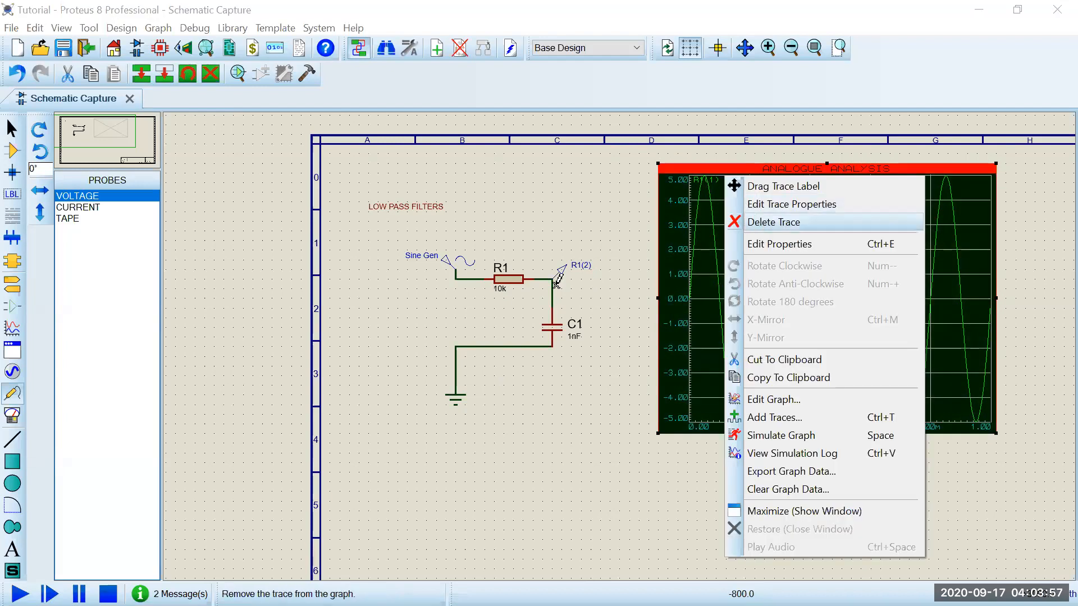
left_click(774, 222)
left_click_drag(706, 235, 692, 193)
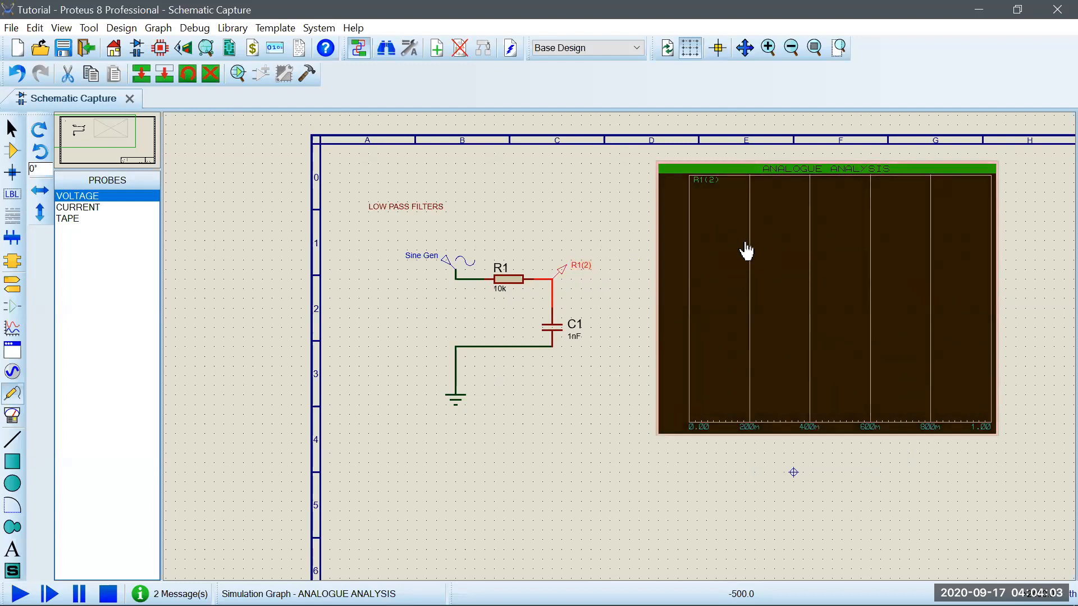
key("space")
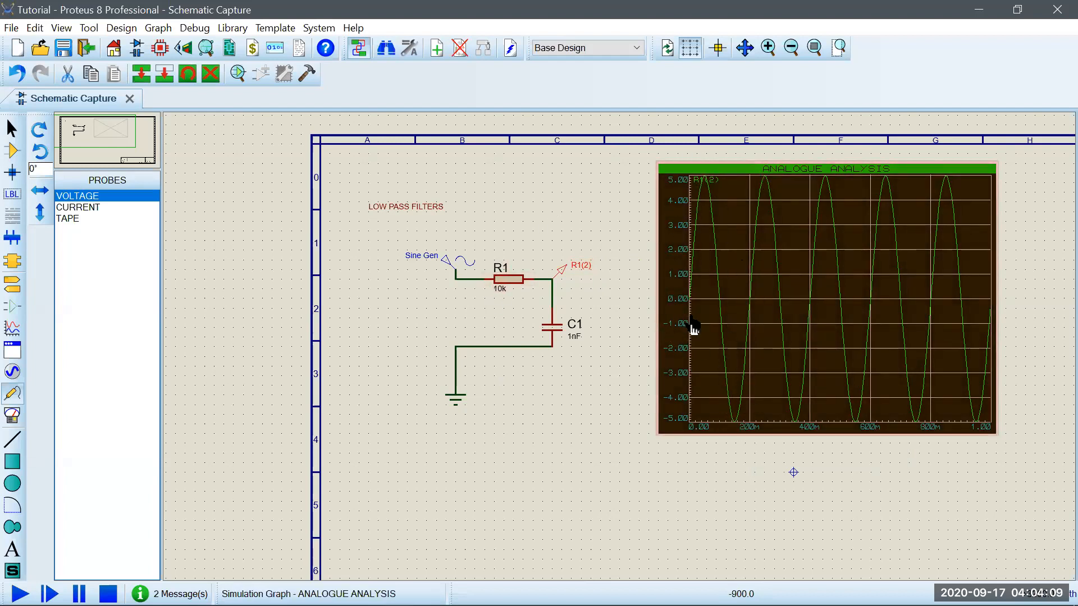
left_click(573, 336)
left_click(573, 337)
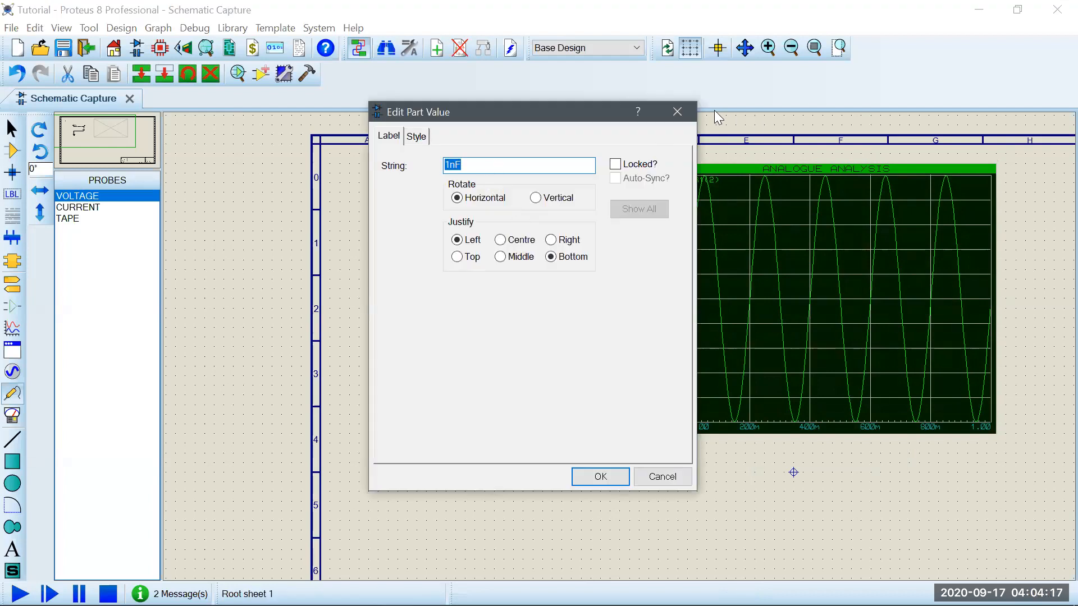
left_click(678, 112)
left_click(733, 277)
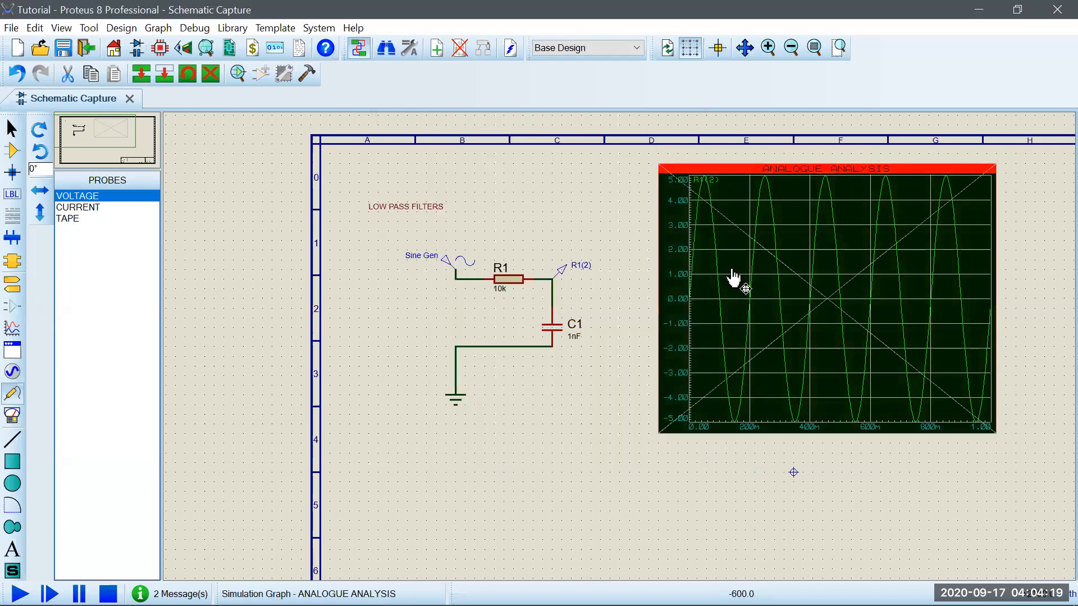
left_click(733, 277)
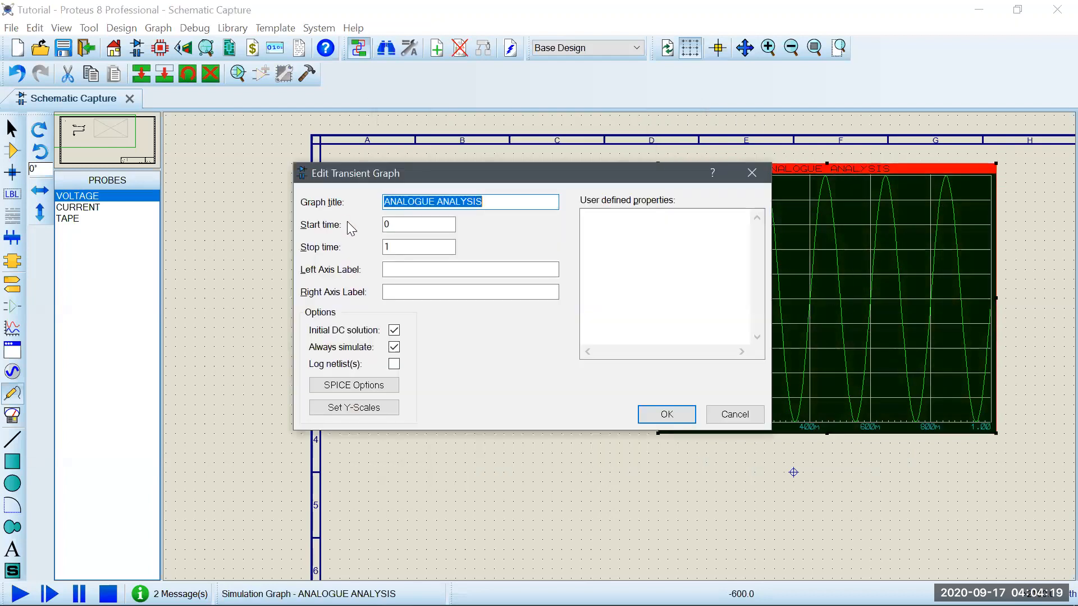
left_click(763, 173)
- Set capacitor C1's value to 1mF and simulate the analogue graph again
left_click(575, 338)
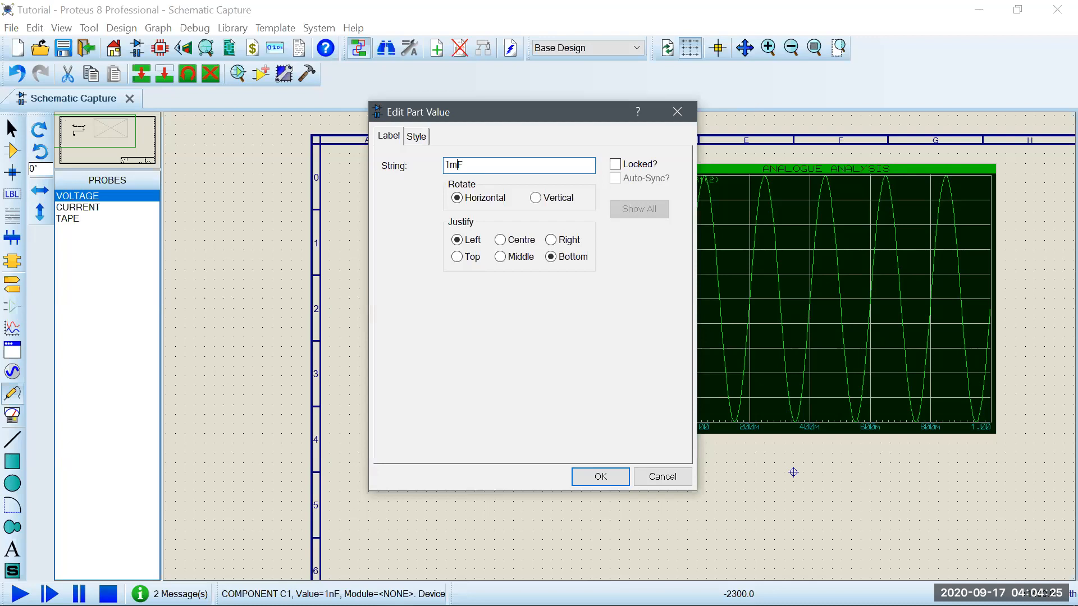
left_click(591, 478)
left_click(795, 382)
key("space")
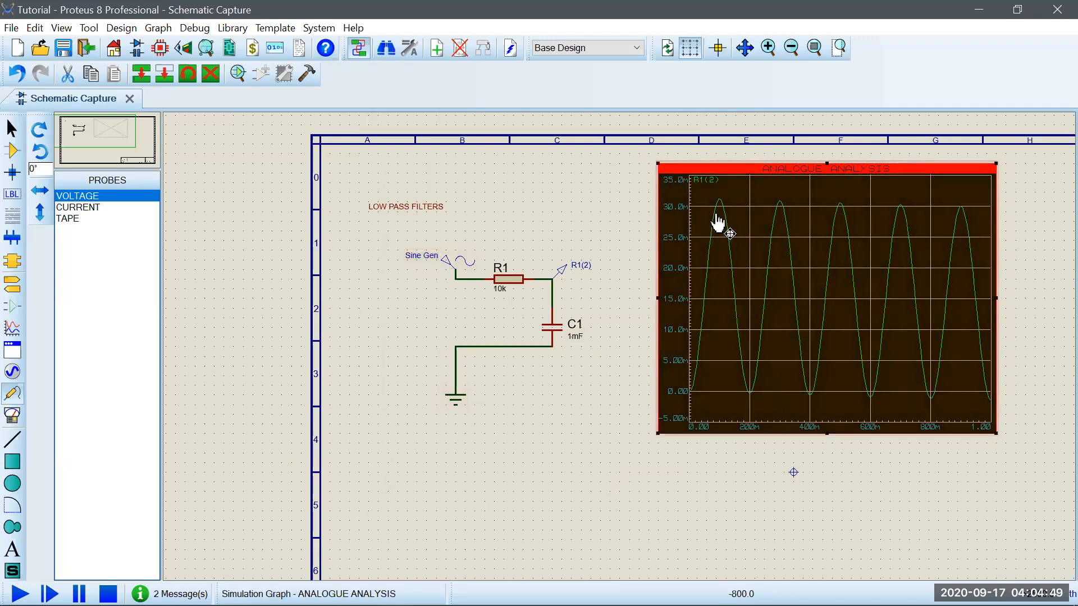
- Add the Sine Gen signal as a second trace on the analogue graph and simulate it
left_click(378, 233)
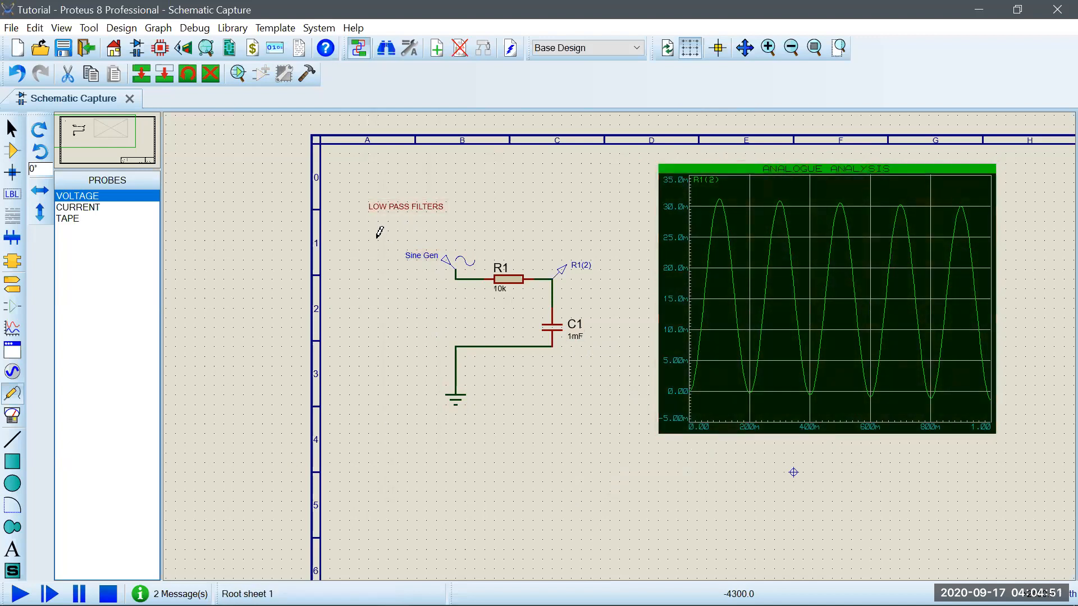
left_click(410, 261)
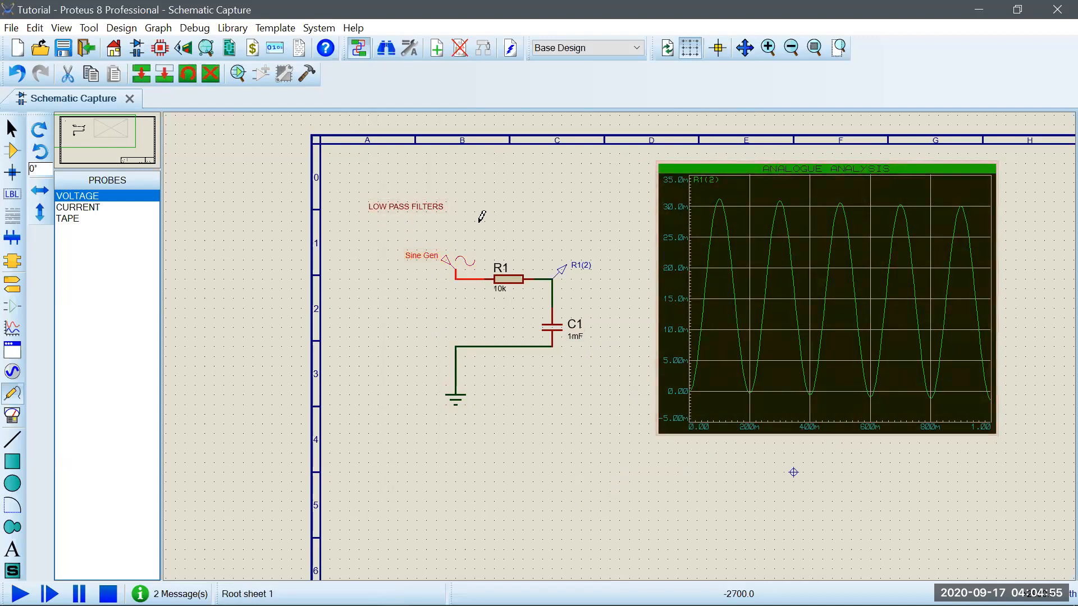
mouse_move(414, 261)
left_mouse_down()
mouse_move(695, 198)
mouse_move(714, 197)
mouse_move(736, 220)
left_mouse_up()
key("space")
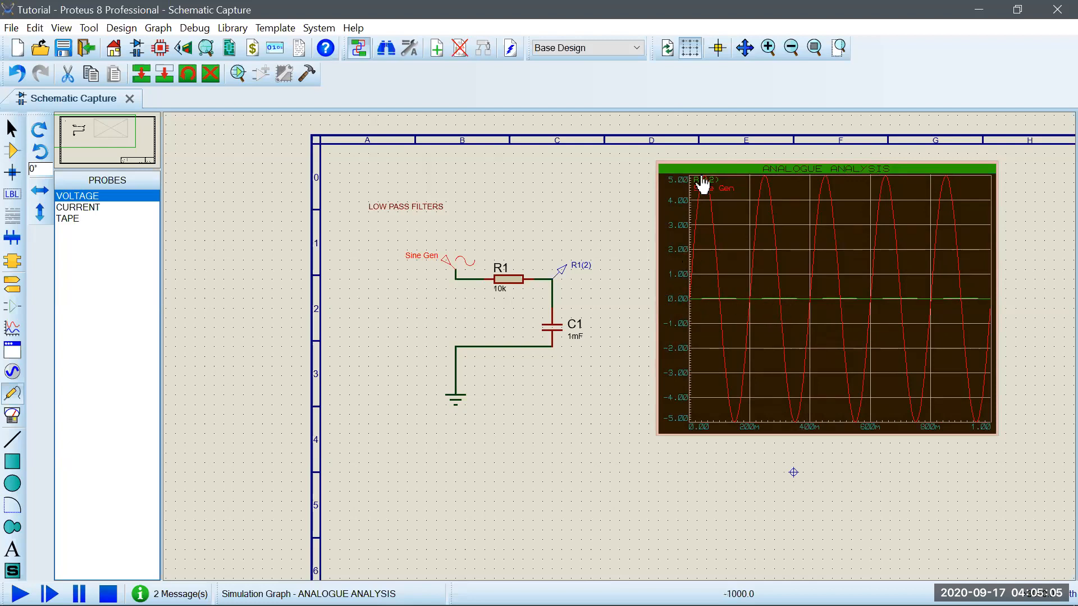
- Set resistor R1's value to 100 and simulate the analogue graph again
left_click(494, 292)
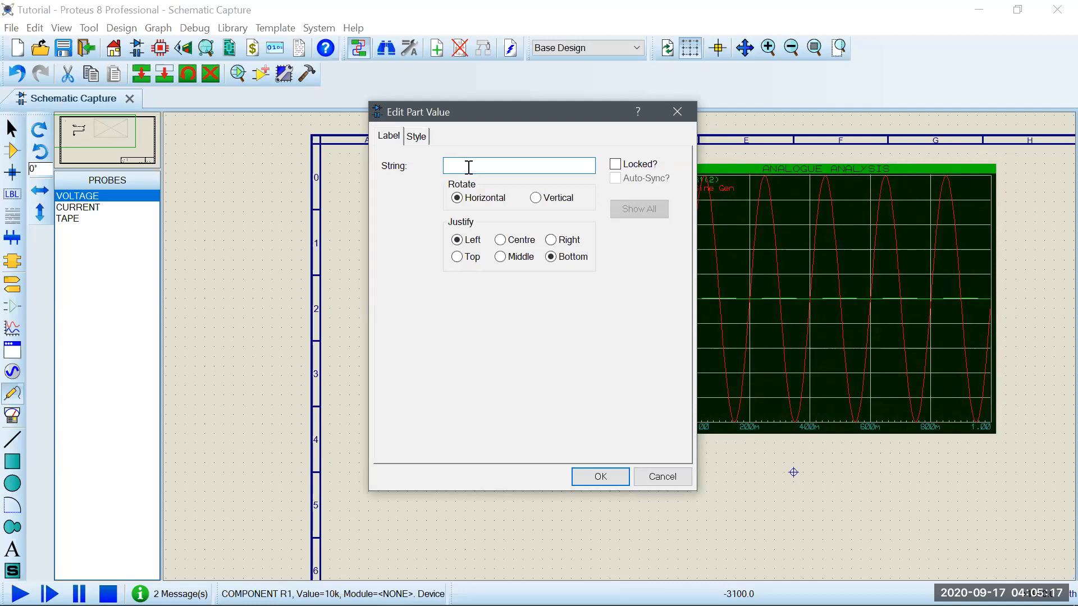
type("100")
left_click(601, 477)
left_click(802, 351)
key("space")
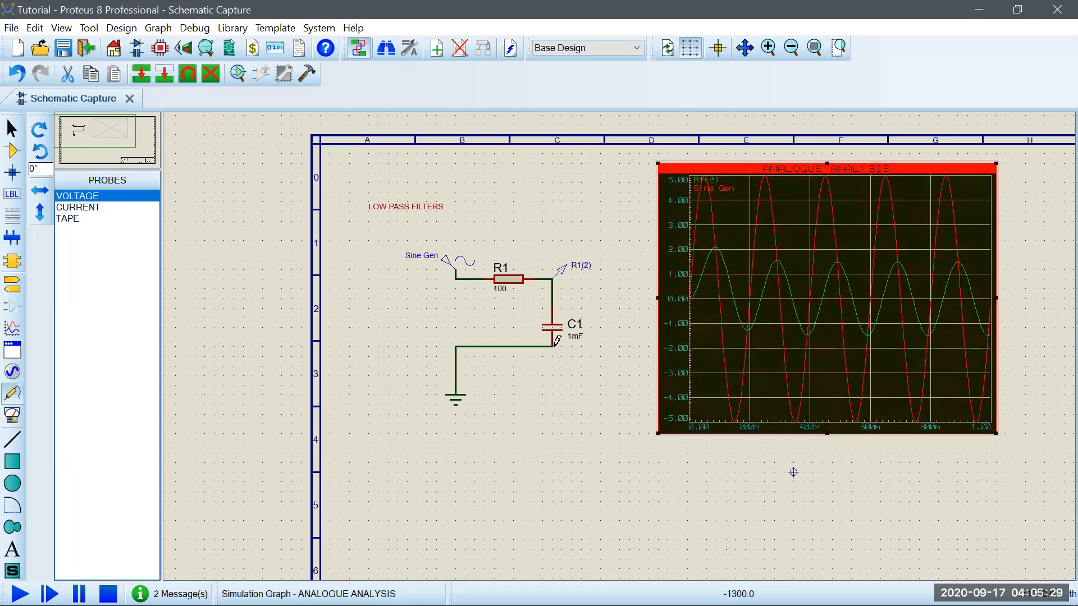
- Shift and shrink the analogue graph, and place a frequency graph of about the same width directly below it
mouse_move(807, 375)
left_mouse_down()
mouse_move(843, 378)
mouse_move(788, 366)
left_mouse_up()
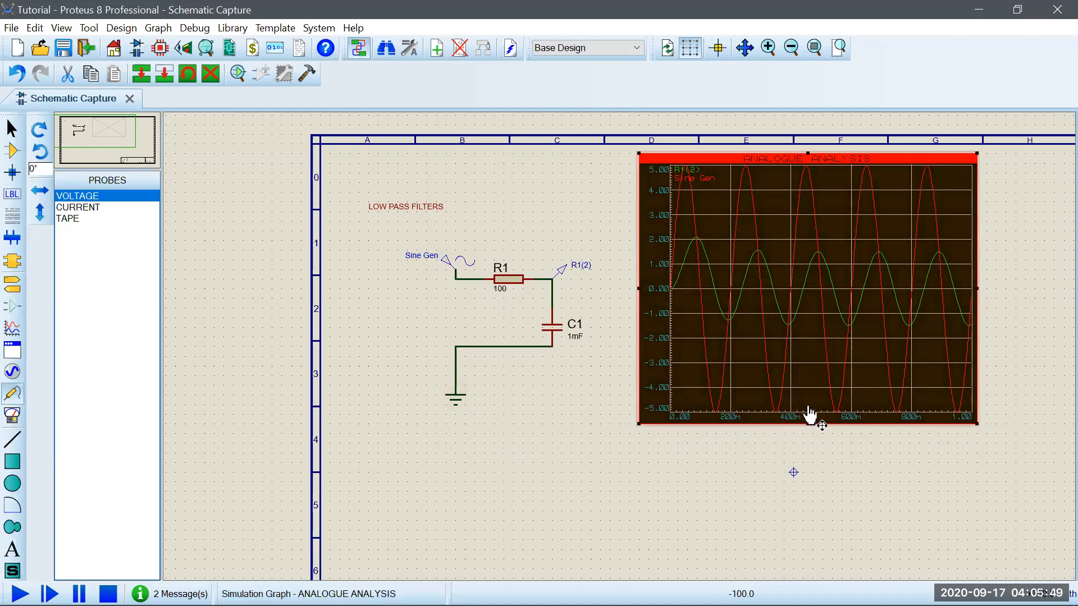
left_click_drag(639, 424, 665, 364)
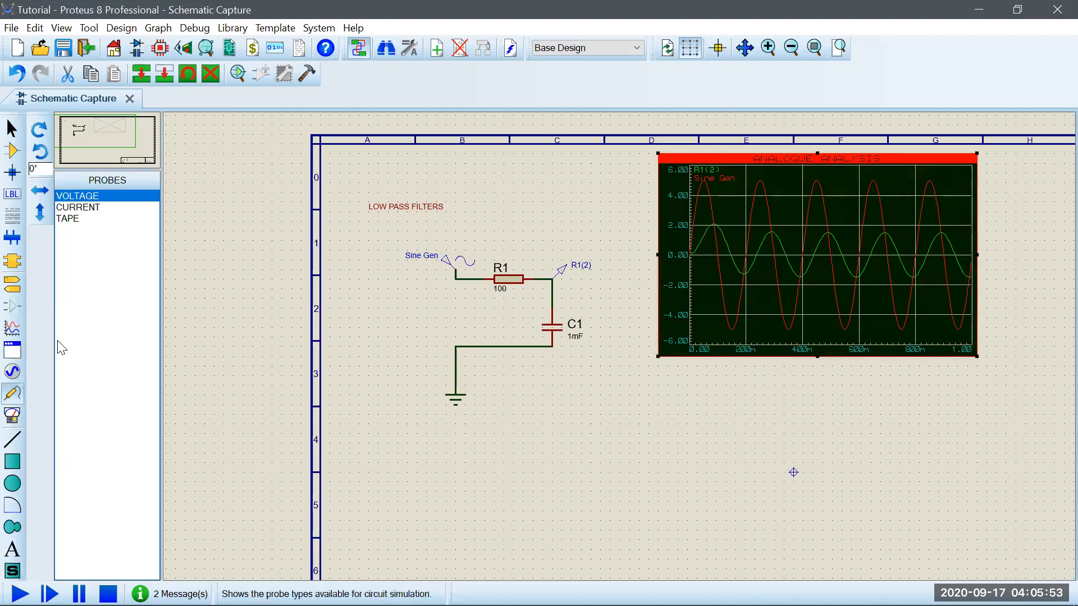
left_click(12, 327)
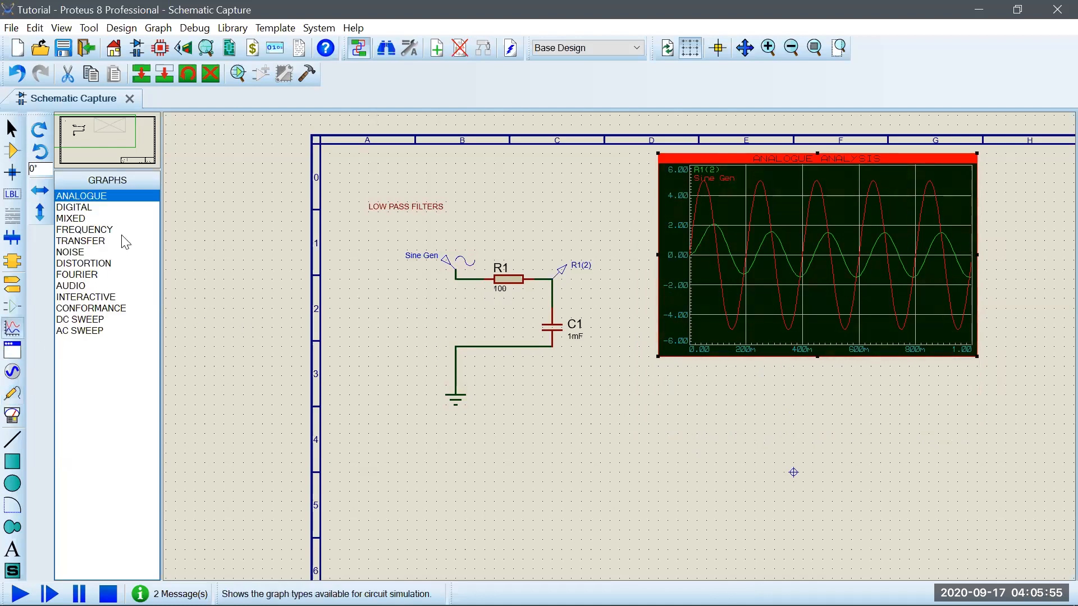
left_click(97, 230)
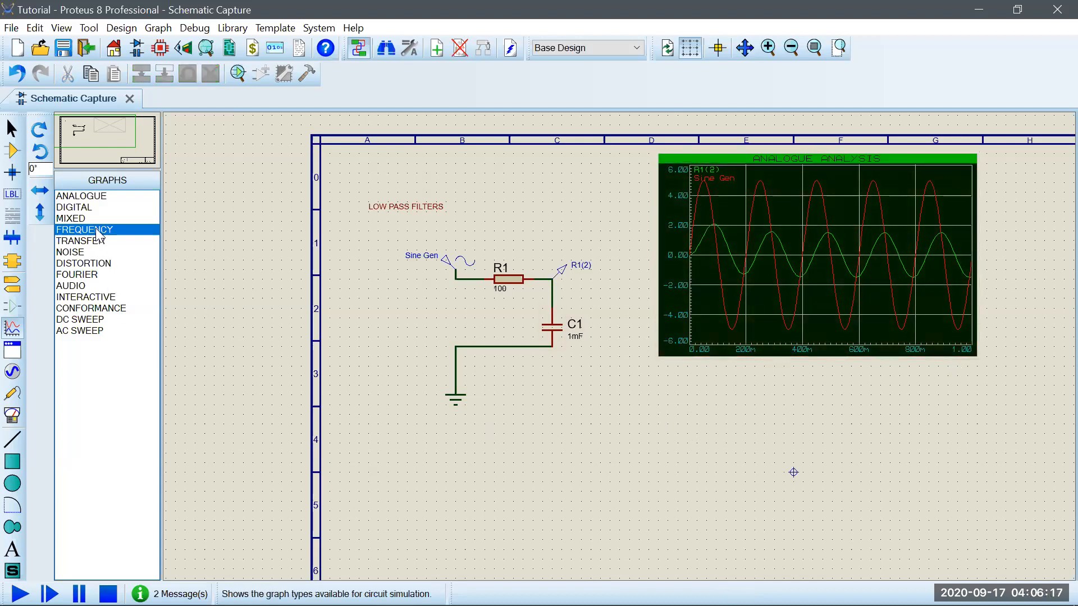
left_click_drag(661, 363, 974, 544)
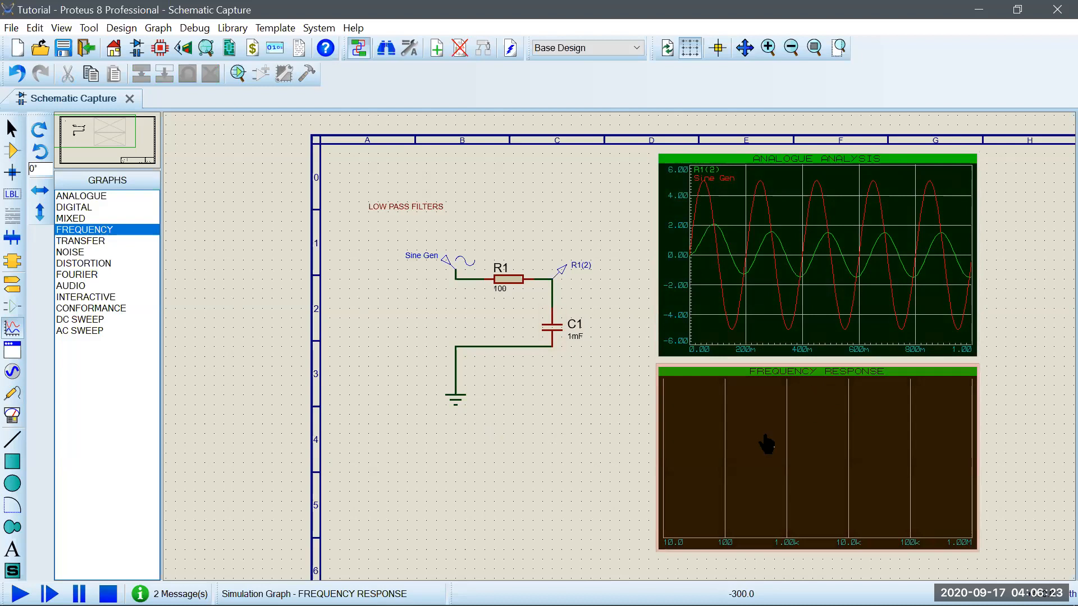
- Add the R1(2) probe as a gain trace on the frequency response graph and simulate it
left_click(580, 274)
mouse_move(582, 275)
left_mouse_down()
mouse_move(685, 409)
mouse_move(677, 390)
left_mouse_up()
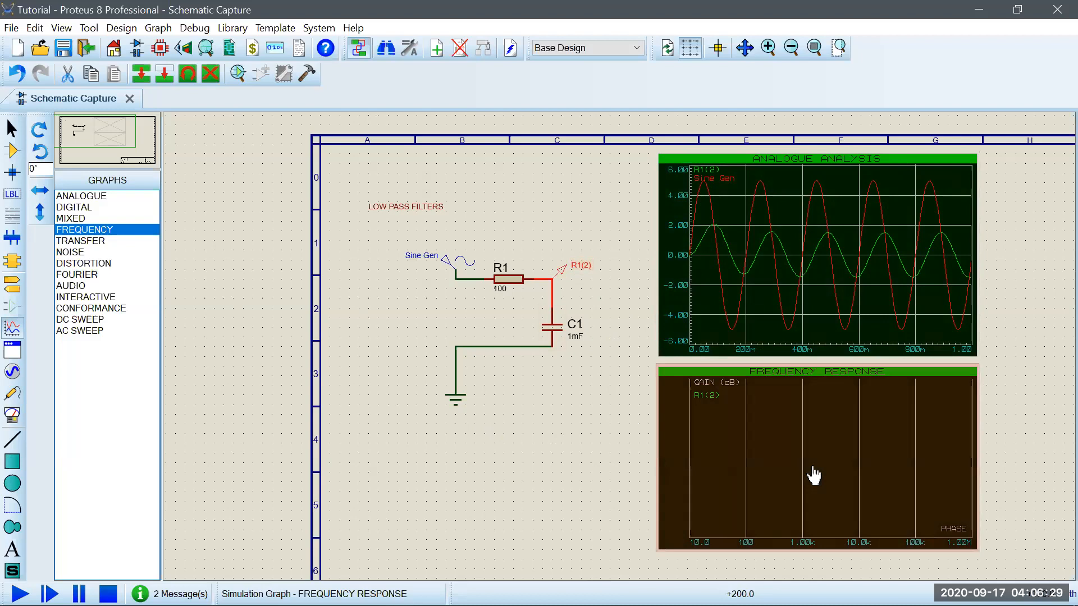
key("space")
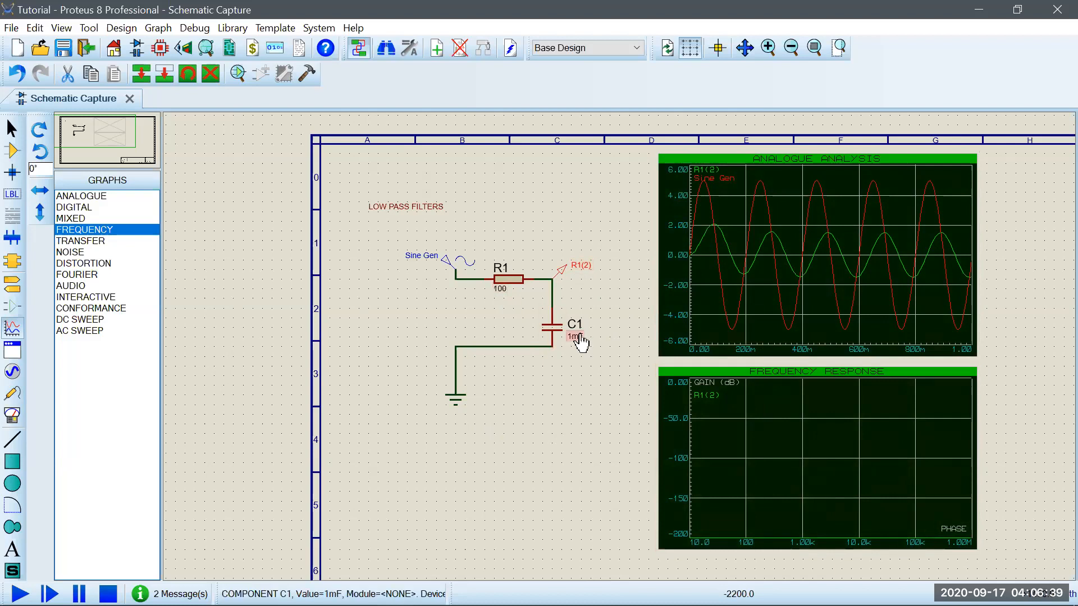
- Set the frequency graph's reference to Sine Gen, start frequency to 1 and stop frequency to 10M, and simulate it
left_click(775, 443)
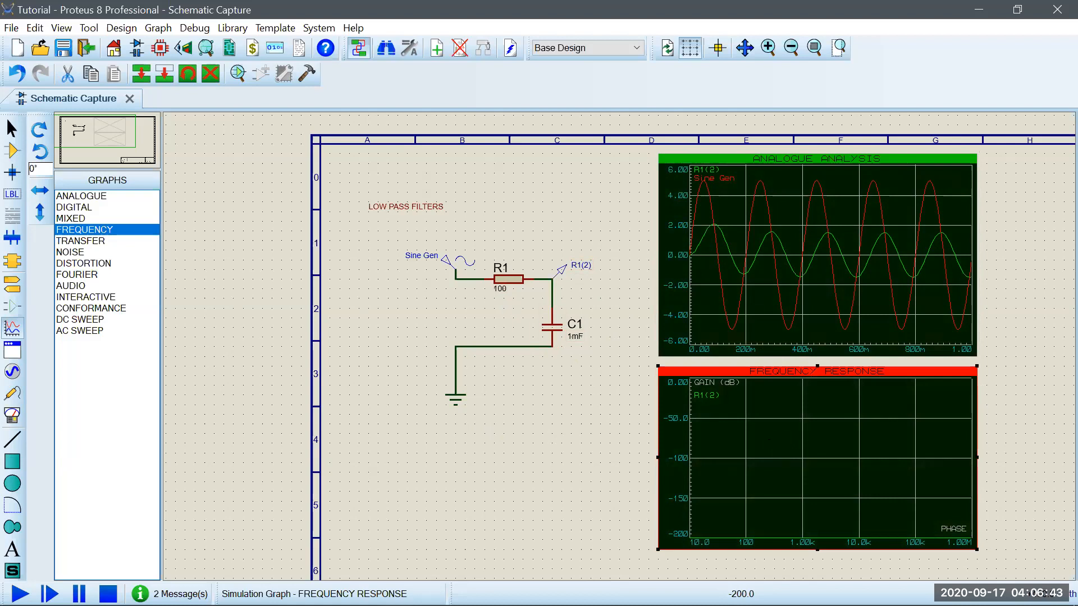
left_click(776, 442)
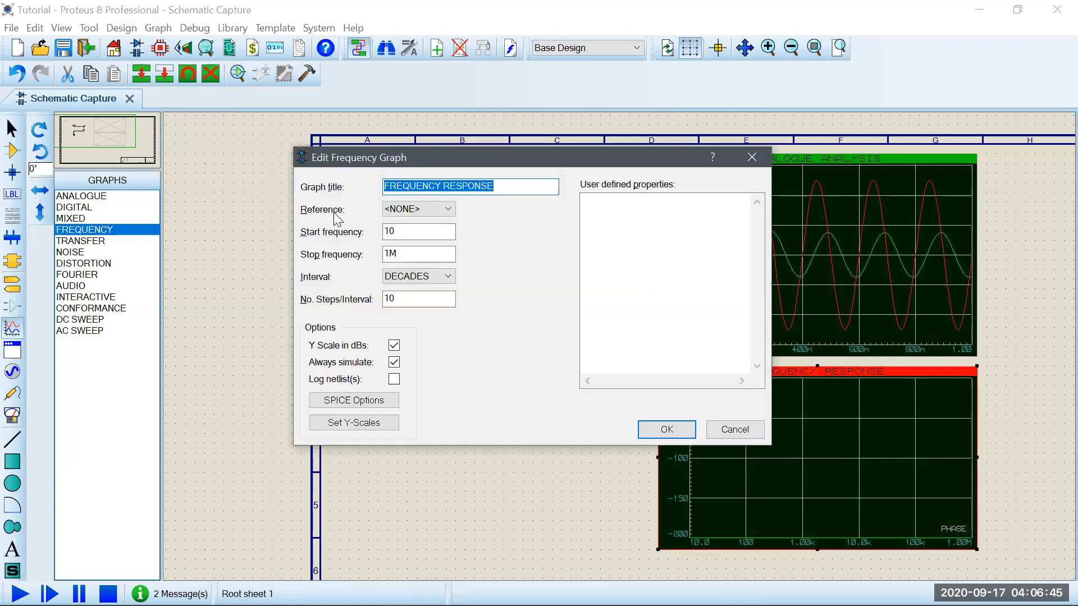
left_click(393, 211)
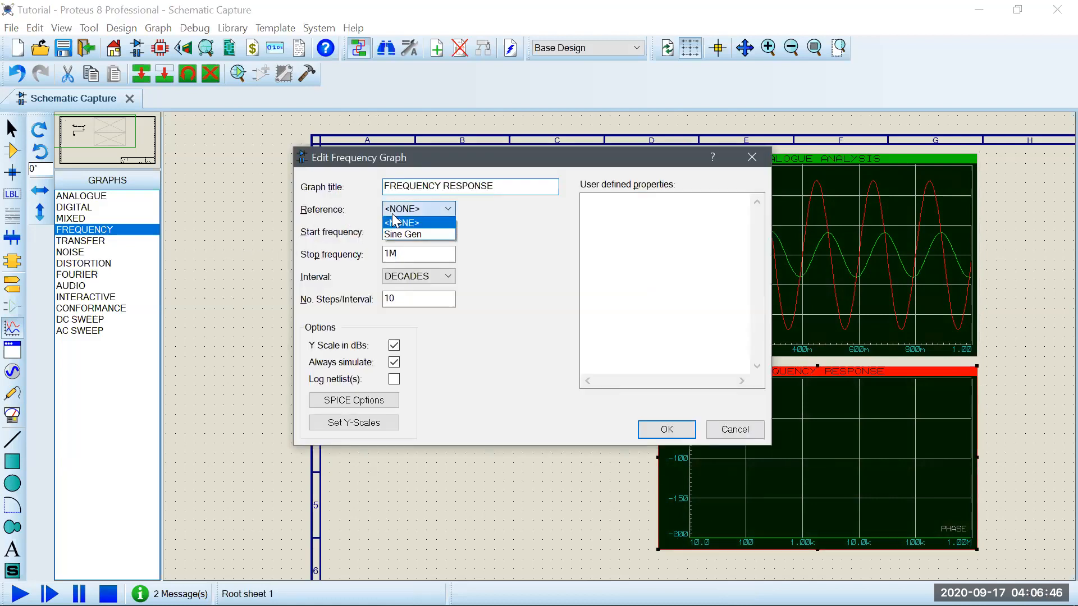
left_click(417, 235)
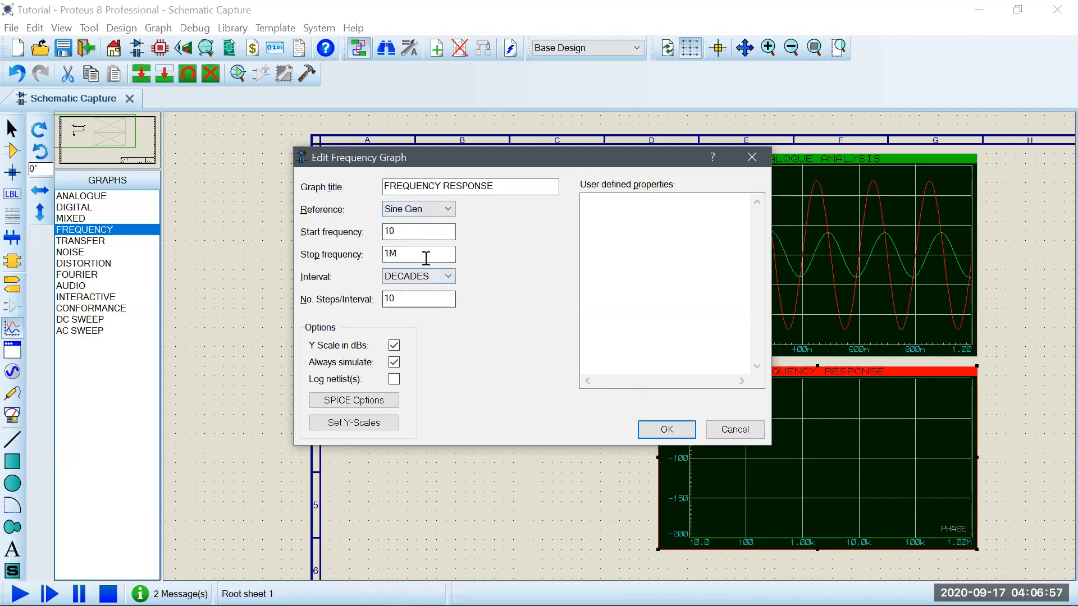
left_click(414, 232)
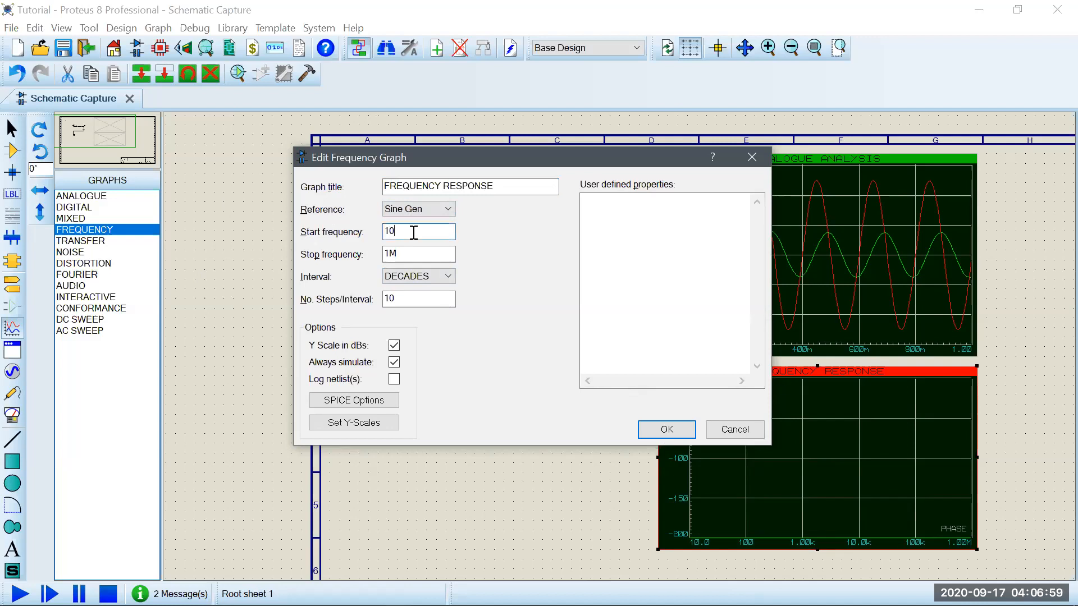
left_click(411, 253)
type("0")
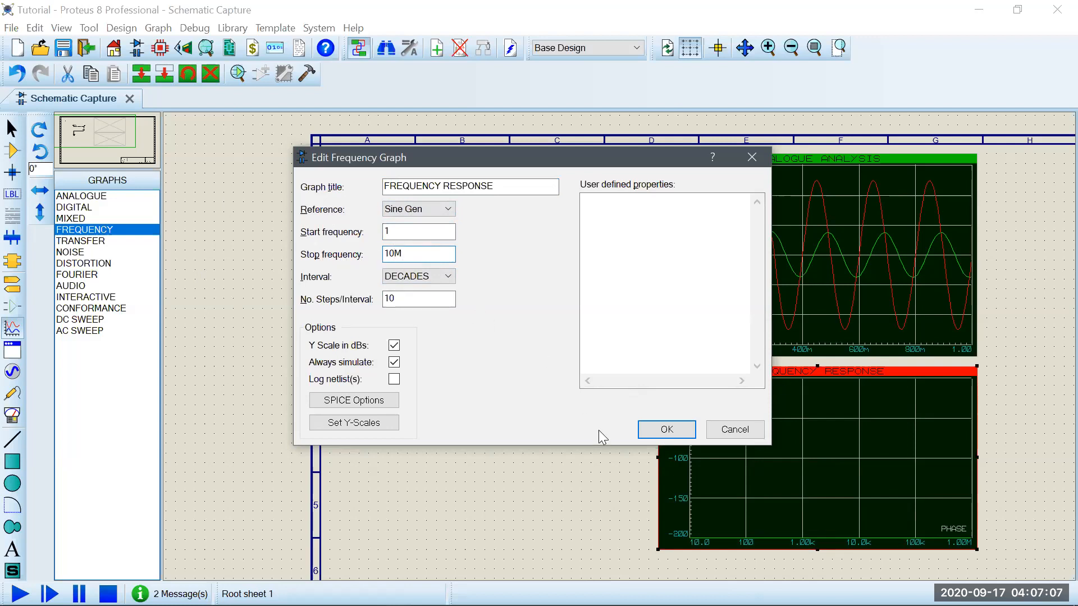
left_click(674, 424)
double_click(770, 481)
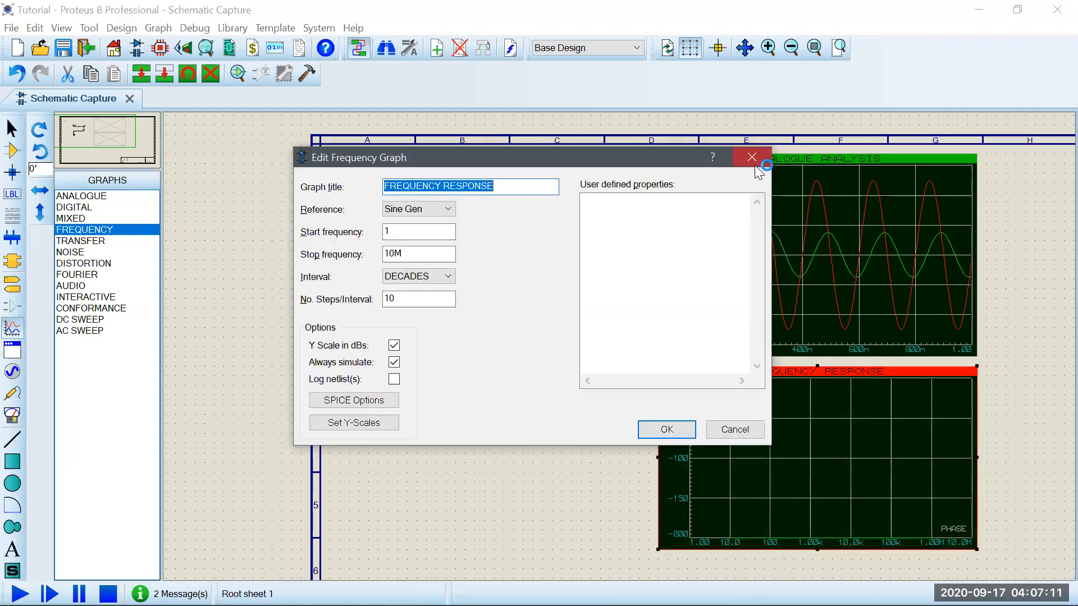
left_click(755, 160)
key("space")
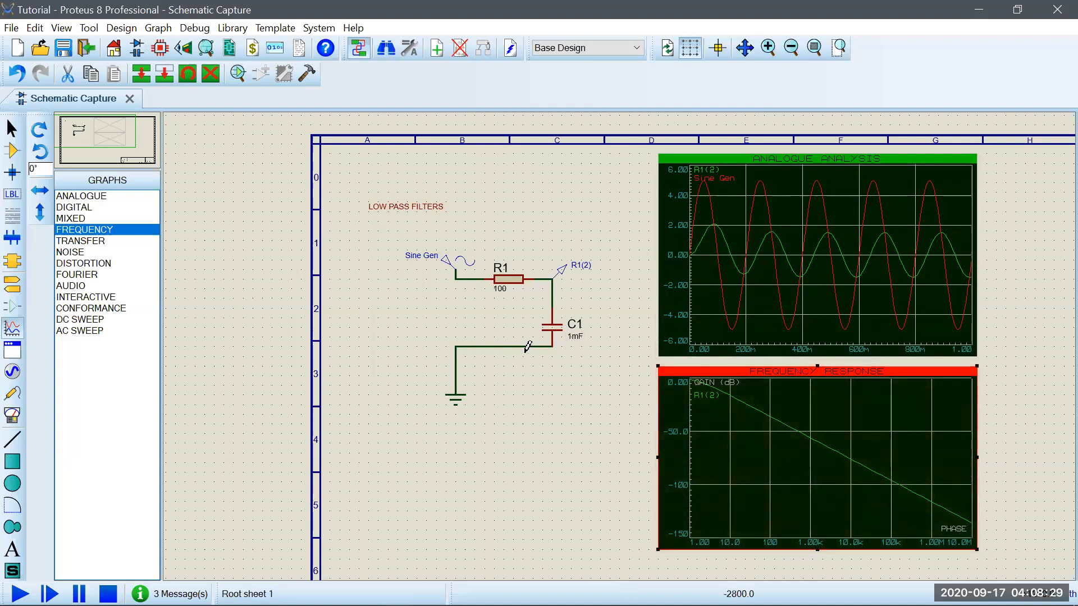
- Set capacitor C1's value to 1nF and simulate the frequency response graph again
left_click(573, 336)
key("ctrl+e")
key("Right")
key("Left")
key("BackSpace")
type("n")
left_click(596, 477)
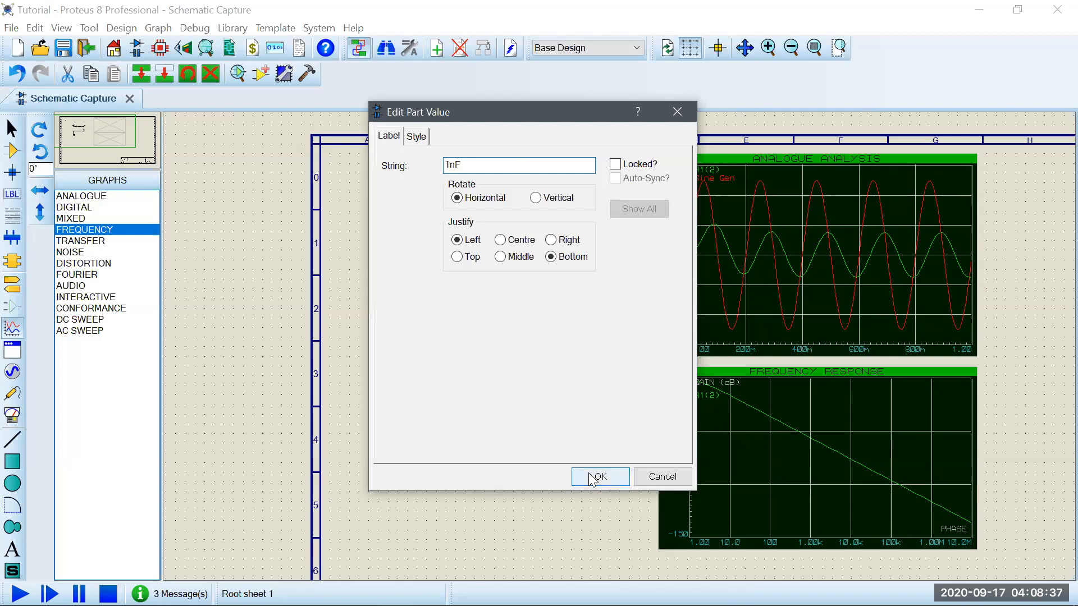
left_click(818, 452)
key("space")
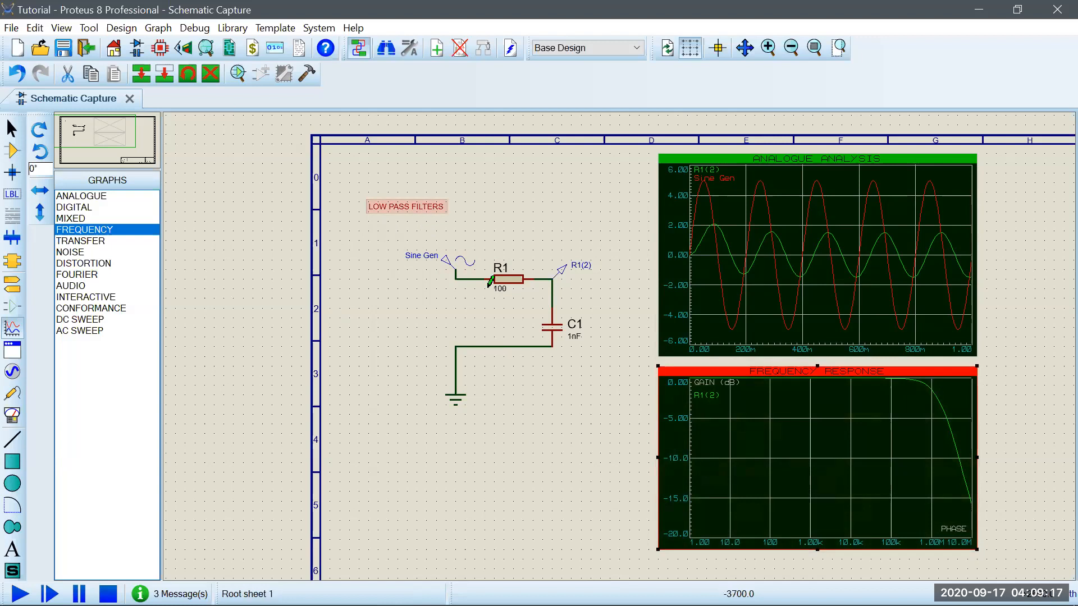
- Delete the analogue graph and move the frequency response graph up into its place beside the circuit
left_click(854, 298)
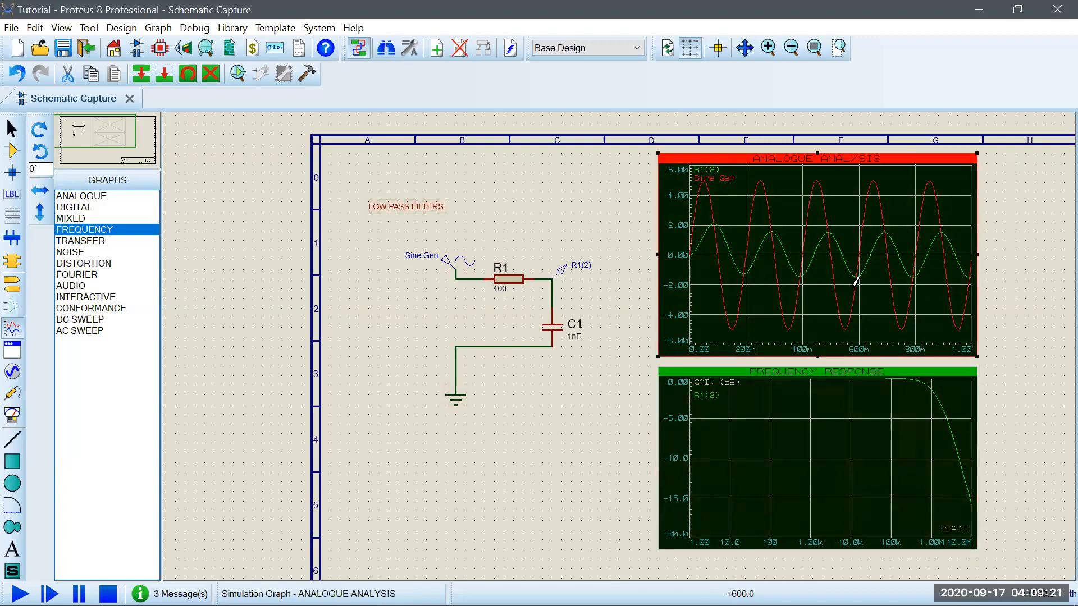
key("Delete")
left_click(881, 471)
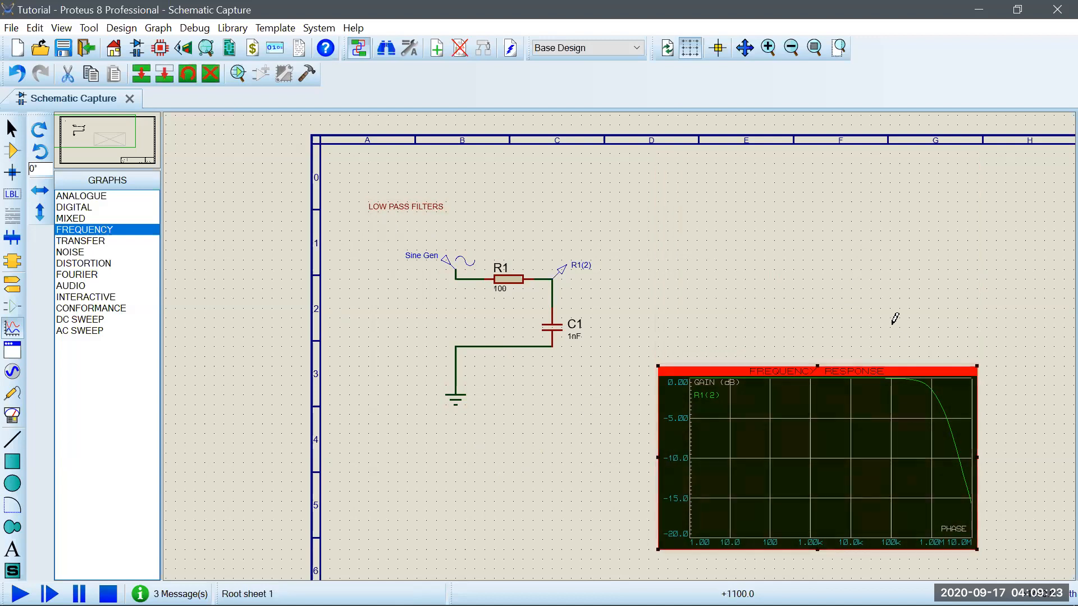
left_click_drag(857, 469, 847, 264)
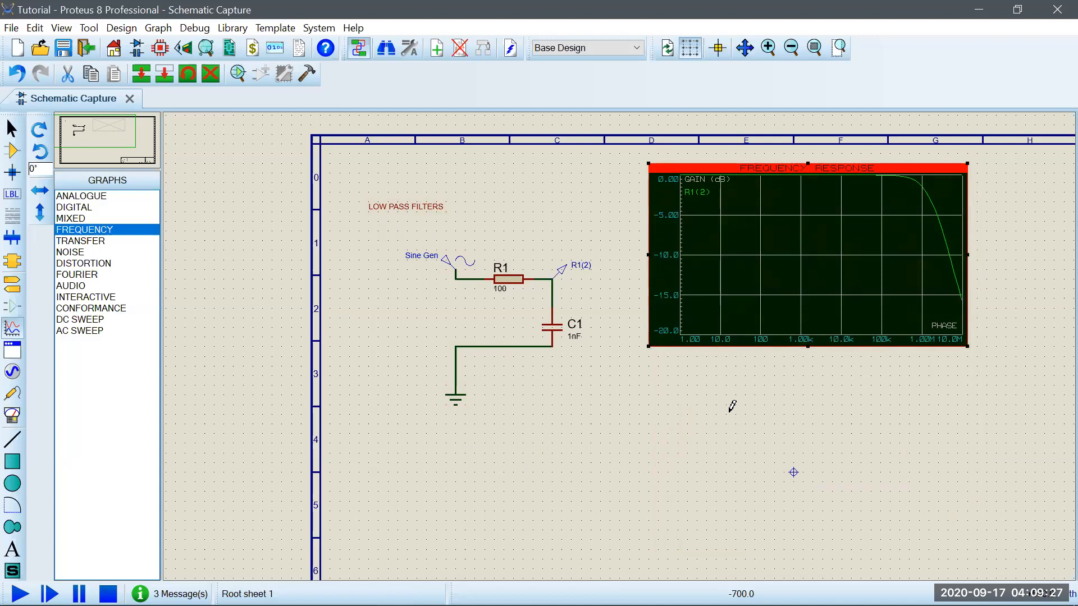
- Change the schematic title text to HIGH PASS FILTERS
left_click(375, 207)
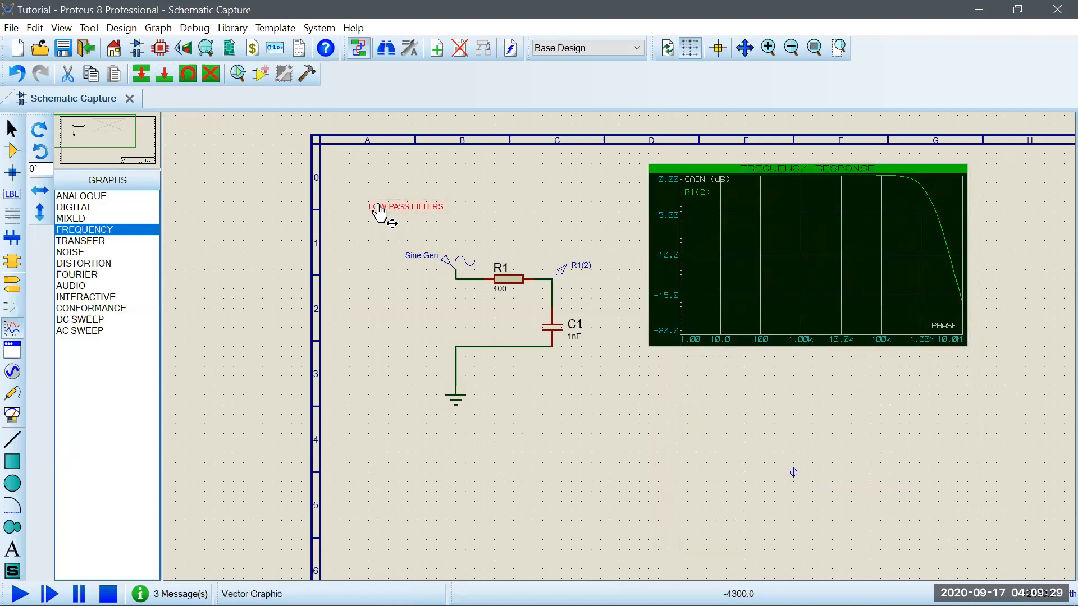
double_click(380, 200)
left_click(377, 180)
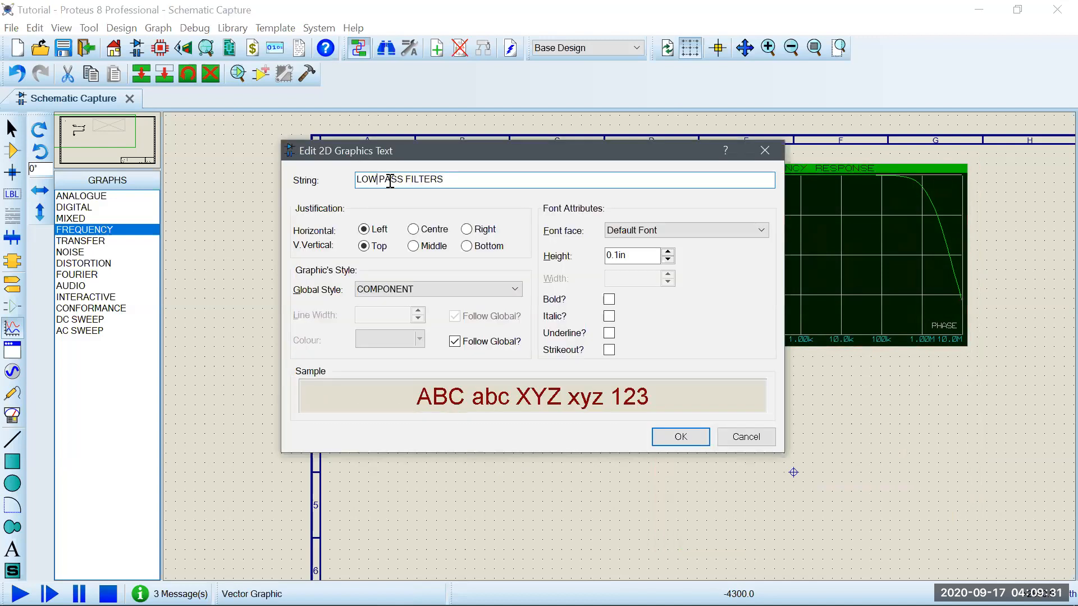
key("BackSpace")
key("BackSpace")
key("BackSpace")
type("HG")
key("BackSpace")
type("IGH")
left_click(699, 435)
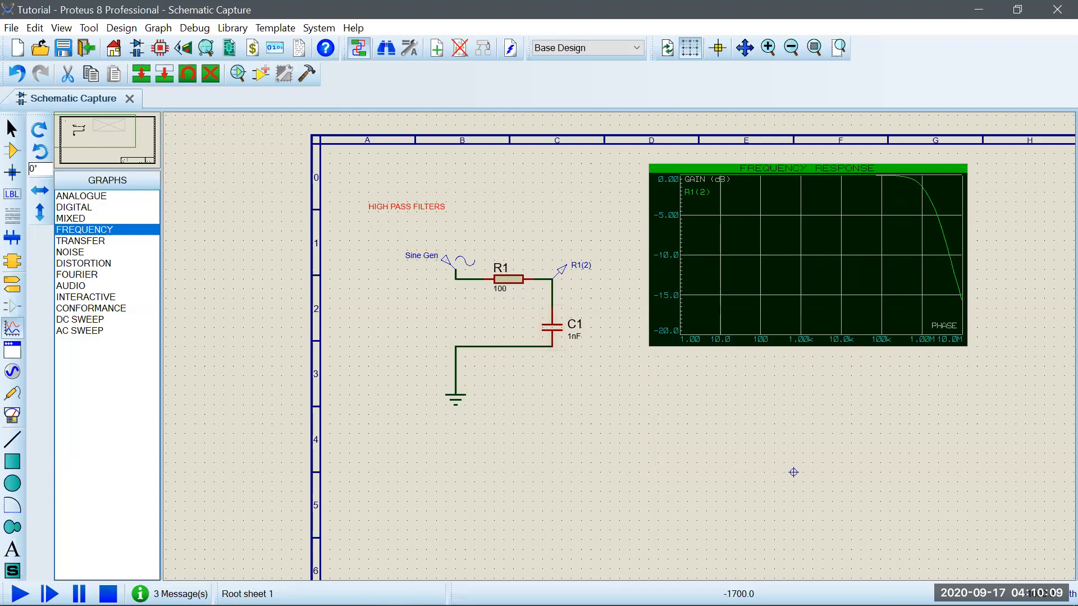
- Delete the wires from R1 to C1, from C1 to ground, and from Sine Gen to R1
left_click(553, 334)
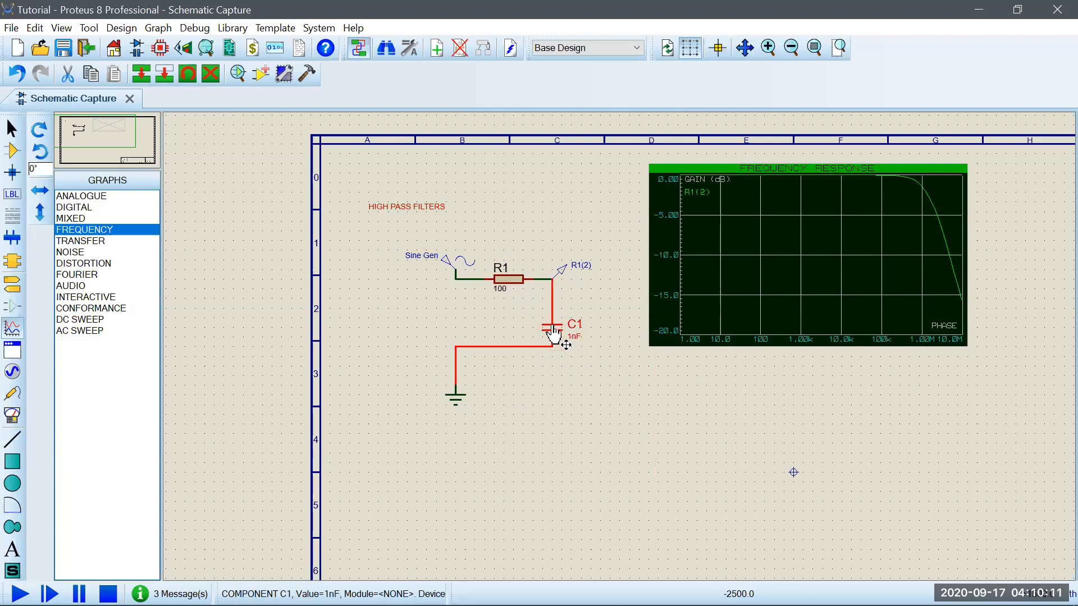
right_click(550, 287)
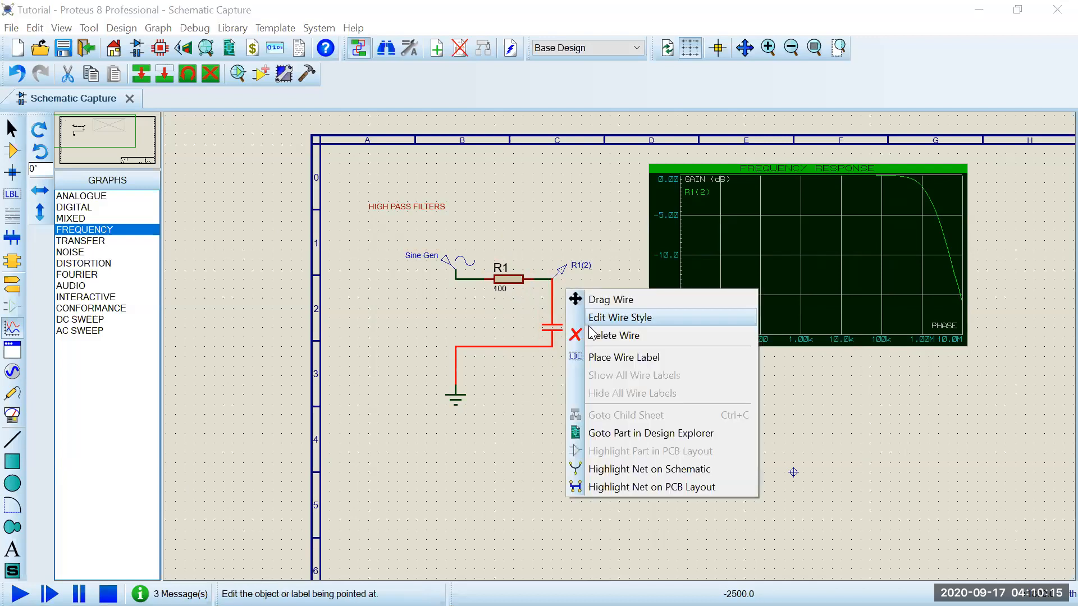
left_click(551, 298)
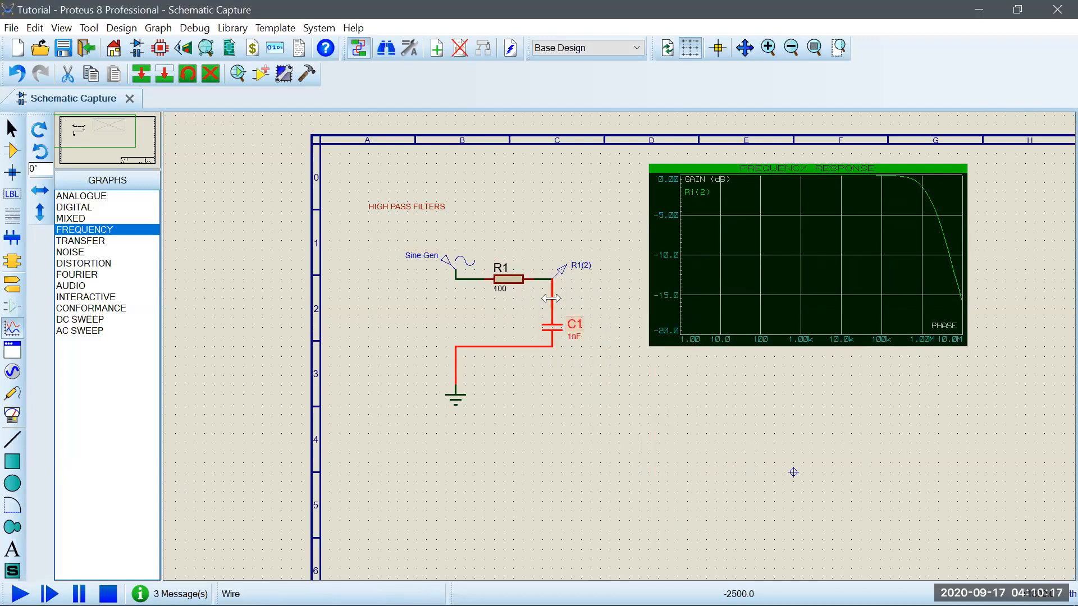
right_click(551, 298)
right_click(551, 299)
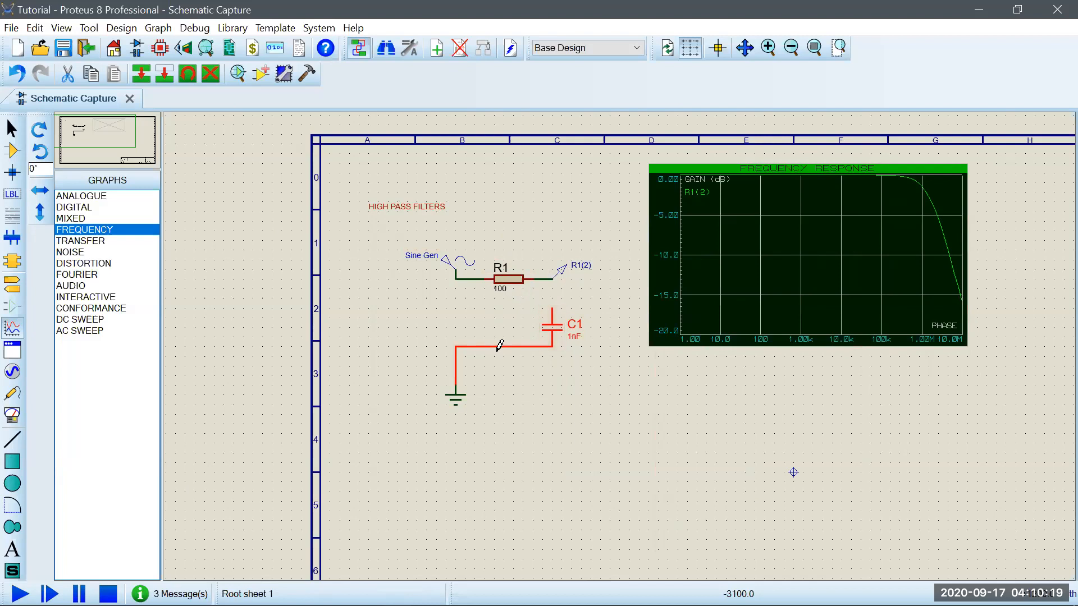
right_click(500, 344)
right_click(500, 345)
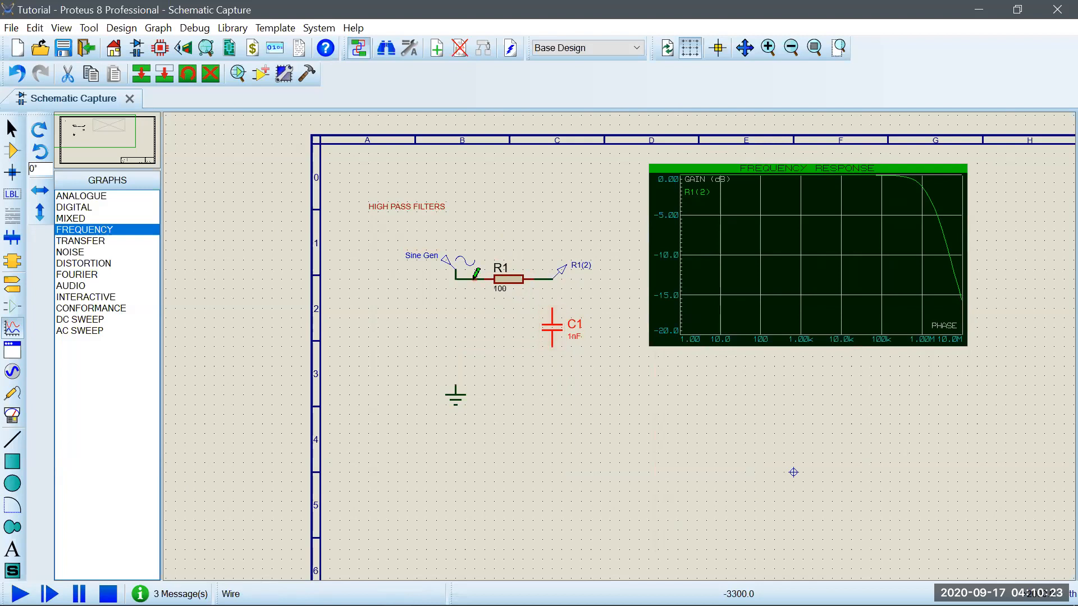
right_click(477, 274)
right_click(476, 273)
- Move R1 aside and rotate it clockwise, then rotate C1 anti-clockwise and place it between Sine Gen and the probe
left_click_drag(514, 273, 604, 395)
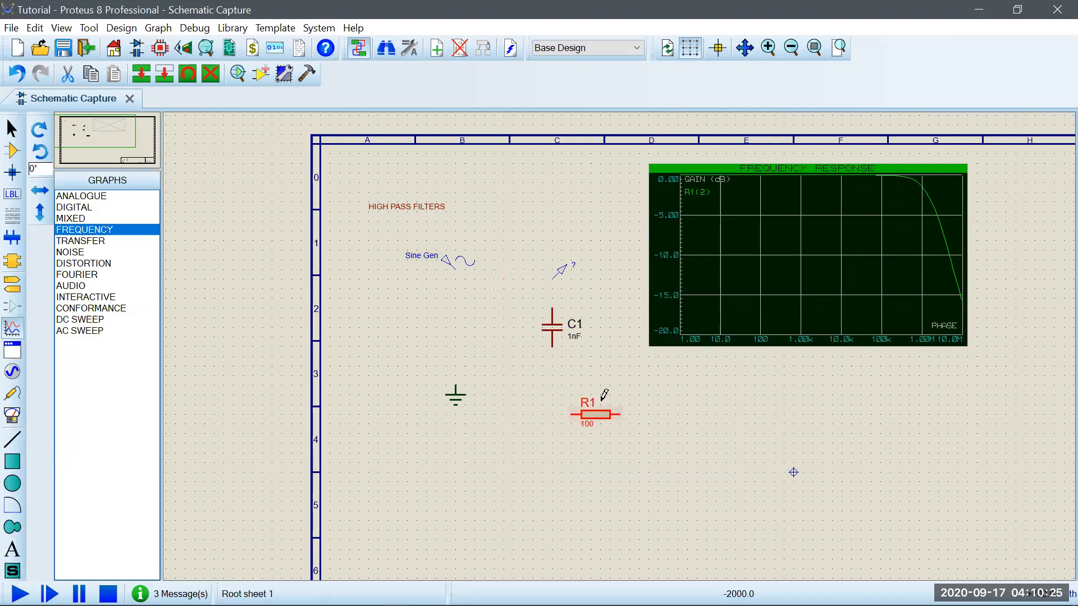
right_click(595, 417)
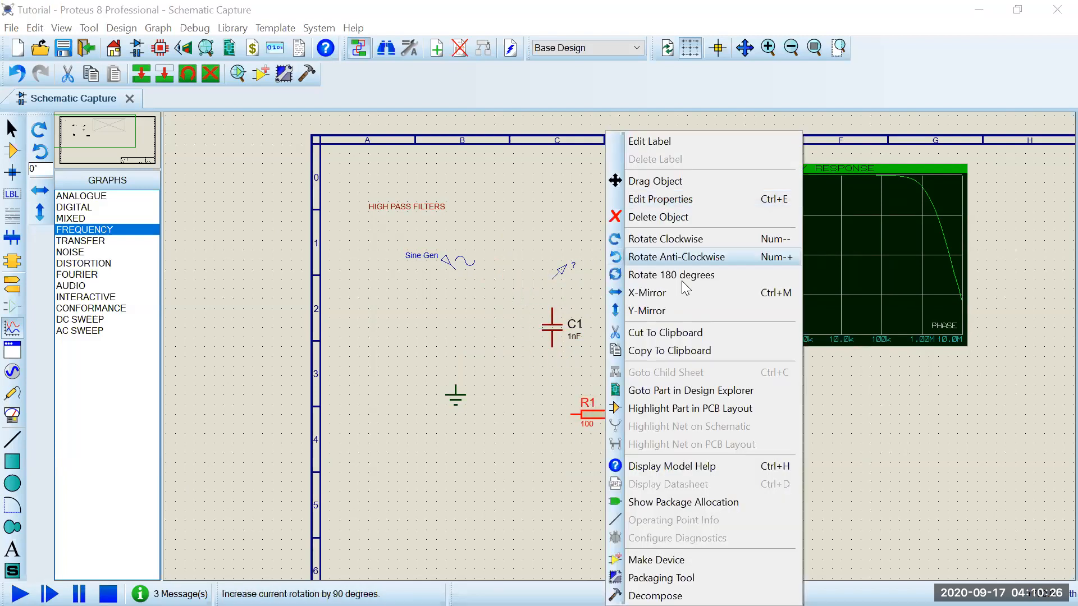
left_click(681, 242)
right_click(576, 329)
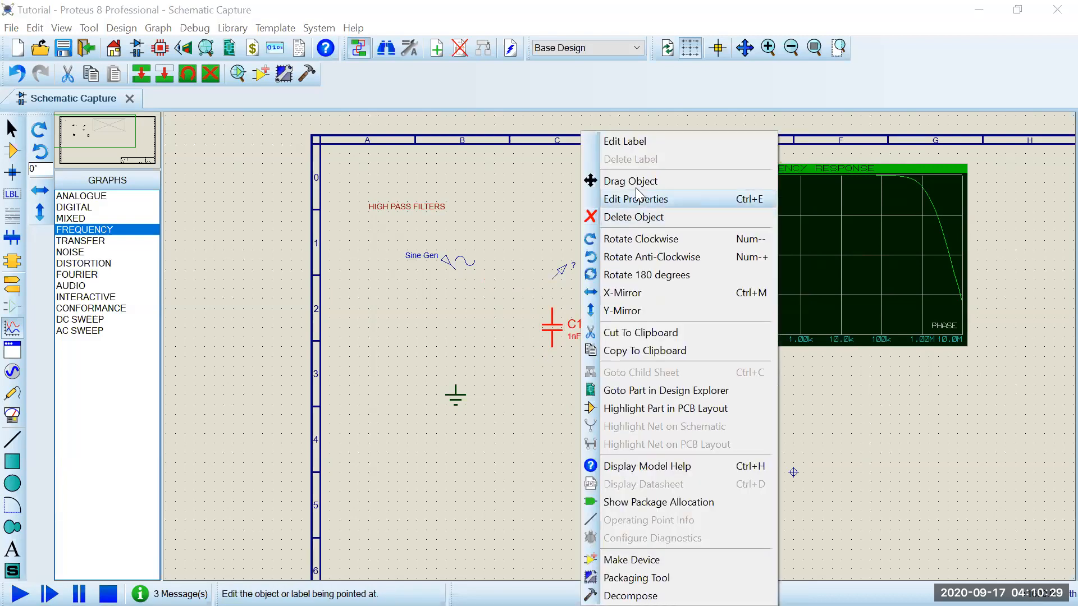
left_click(641, 257)
left_click_drag(561, 344, 521, 305)
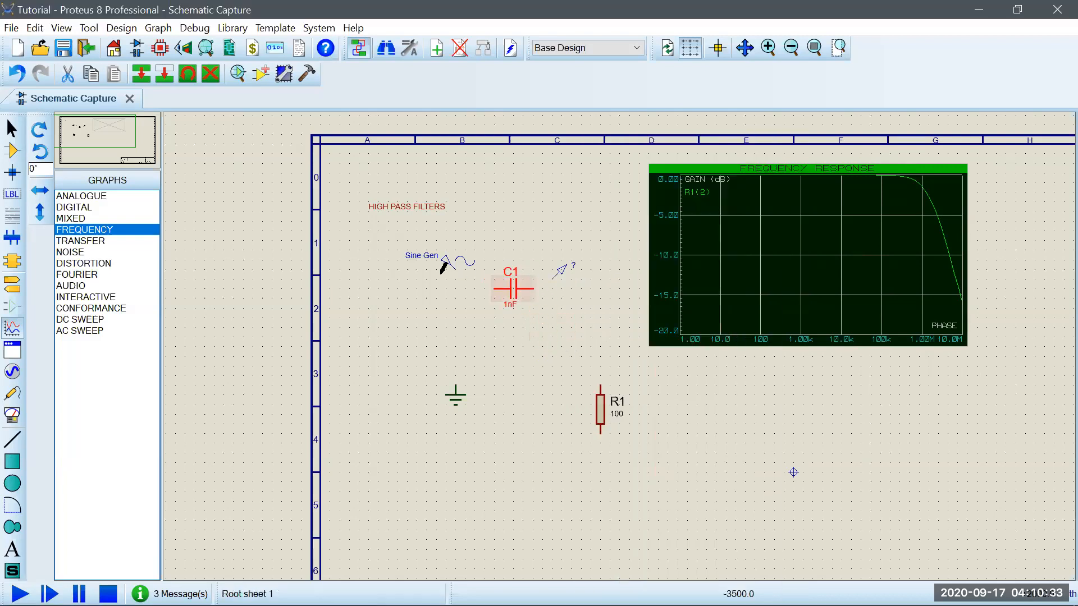
- Wire Sine Gen through C1 to R1 and R1 to ground, positioning R1 vertically just below C1's output
left_click(456, 268)
left_click(494, 289)
left_click(532, 289)
left_click(601, 385)
left_click_drag(600, 410, 581, 343)
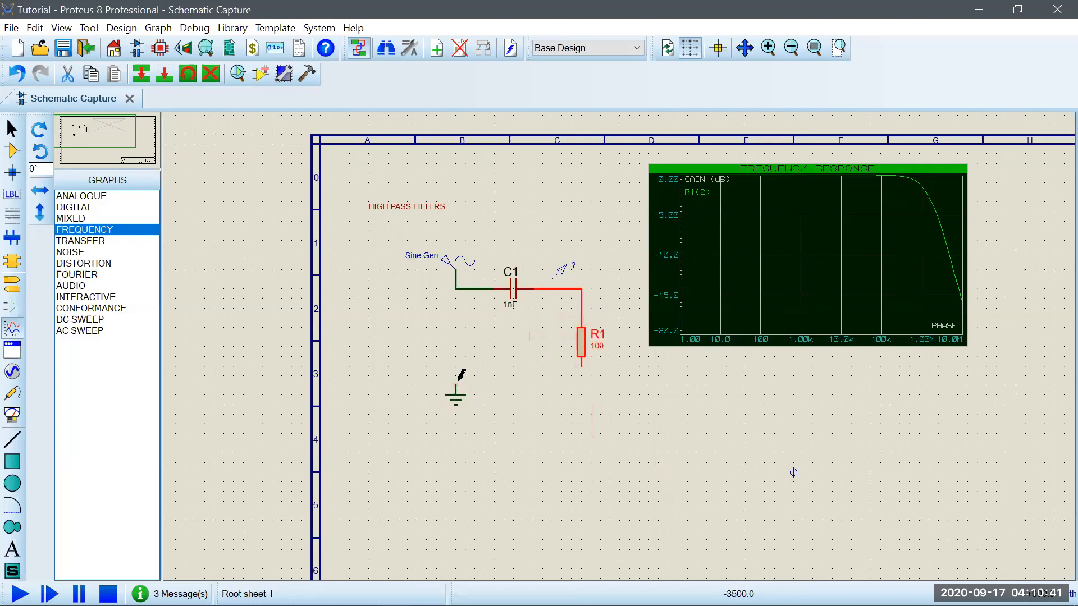
left_click(456, 384)
left_click(582, 366)
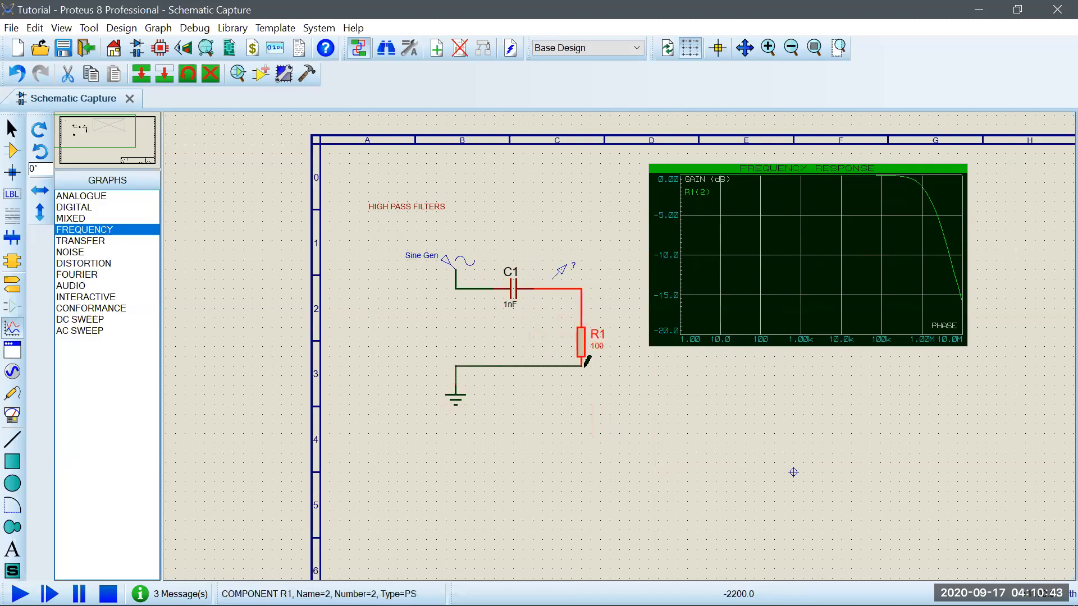
- Move the voltage probe onto the wire corner between C1 and R1
left_click_drag(561, 274, 590, 279)
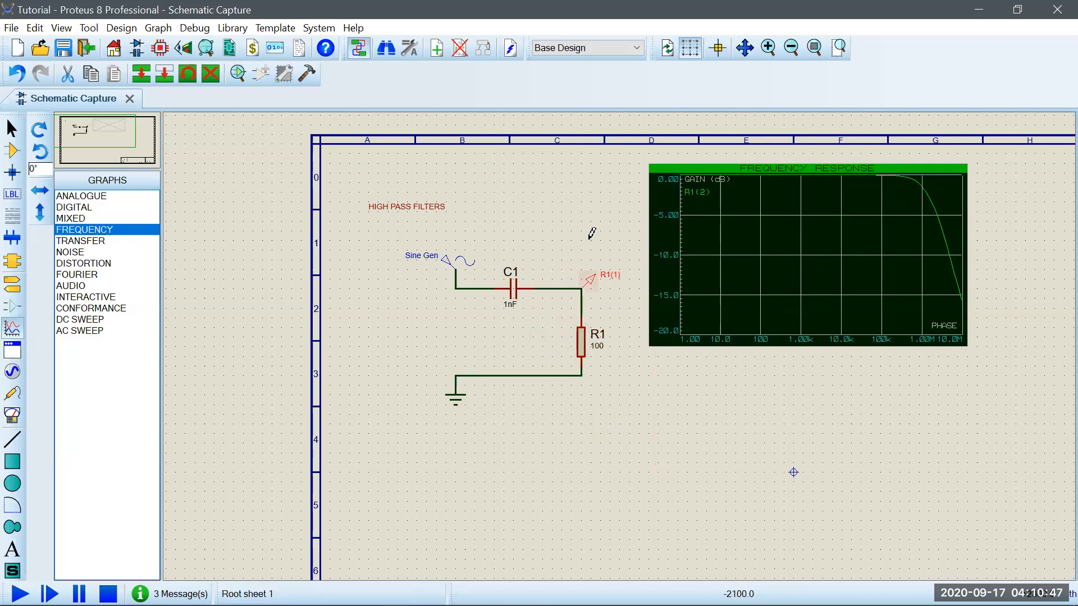
left_click(592, 232)
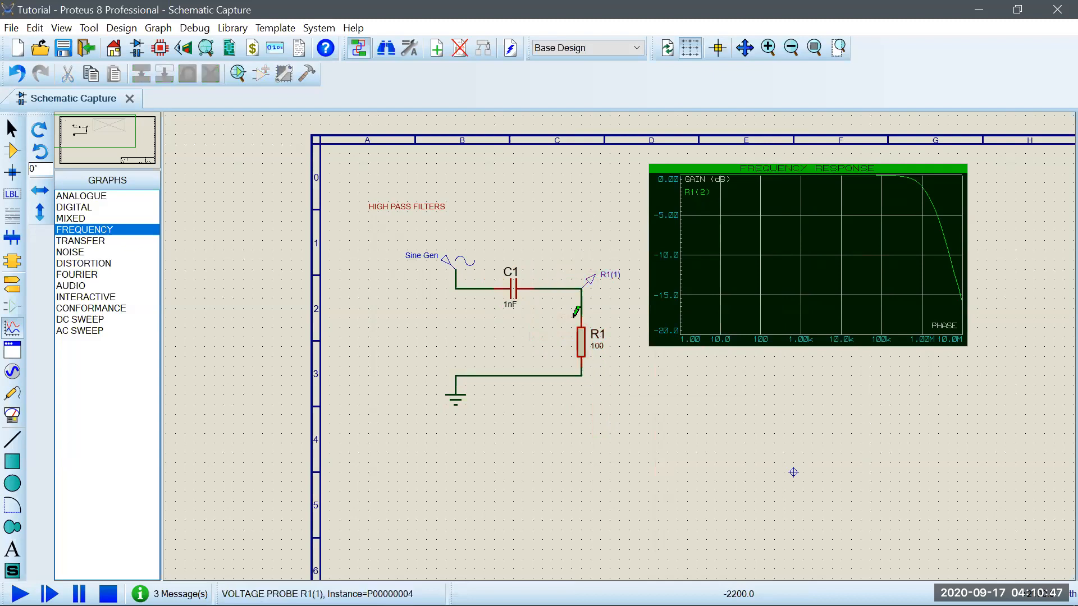
left_click(611, 281)
- Replace the frequency response graph's gain trace with the R1(1) probe and simulate the graph
mouse_move(610, 274)
left_mouse_down()
mouse_move(707, 183)
mouse_move(699, 197)
left_mouse_up()
right_click(699, 198)
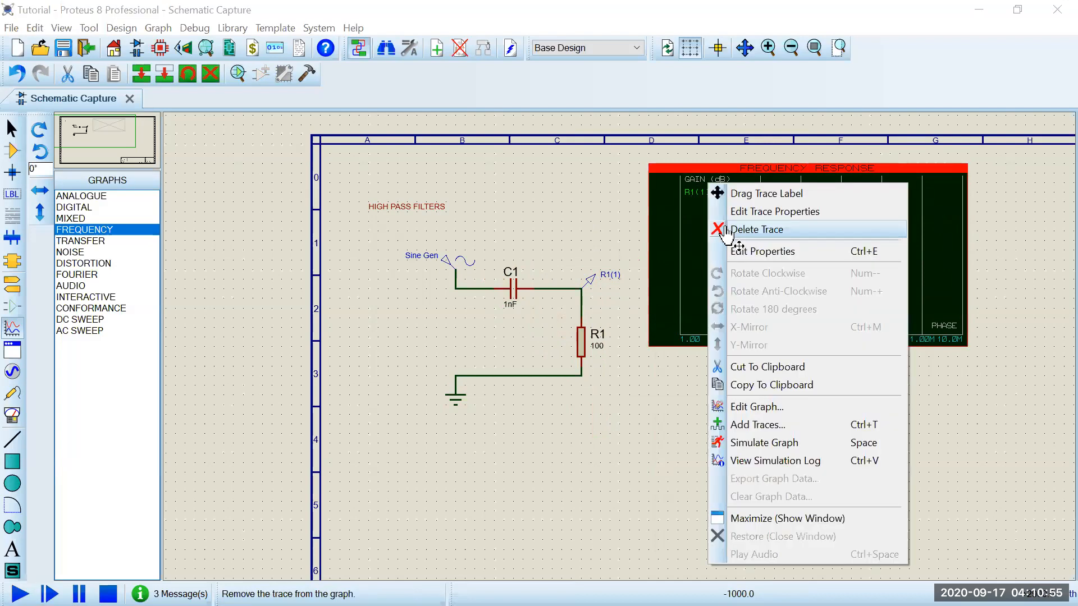
left_click(730, 229)
left_click_drag(613, 276, 688, 232)
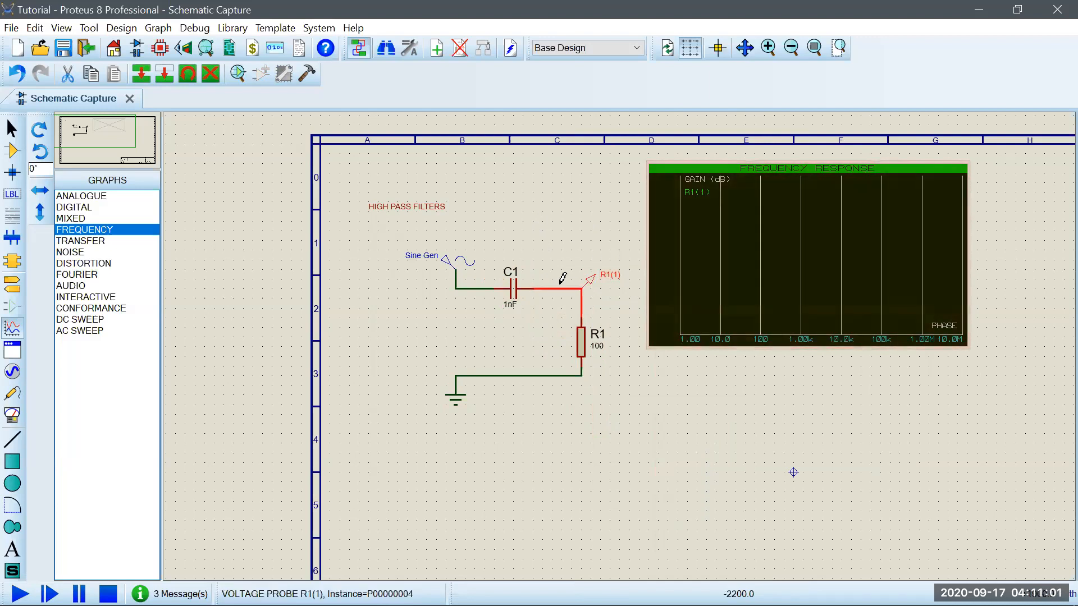
left_click(809, 292)
key("space")
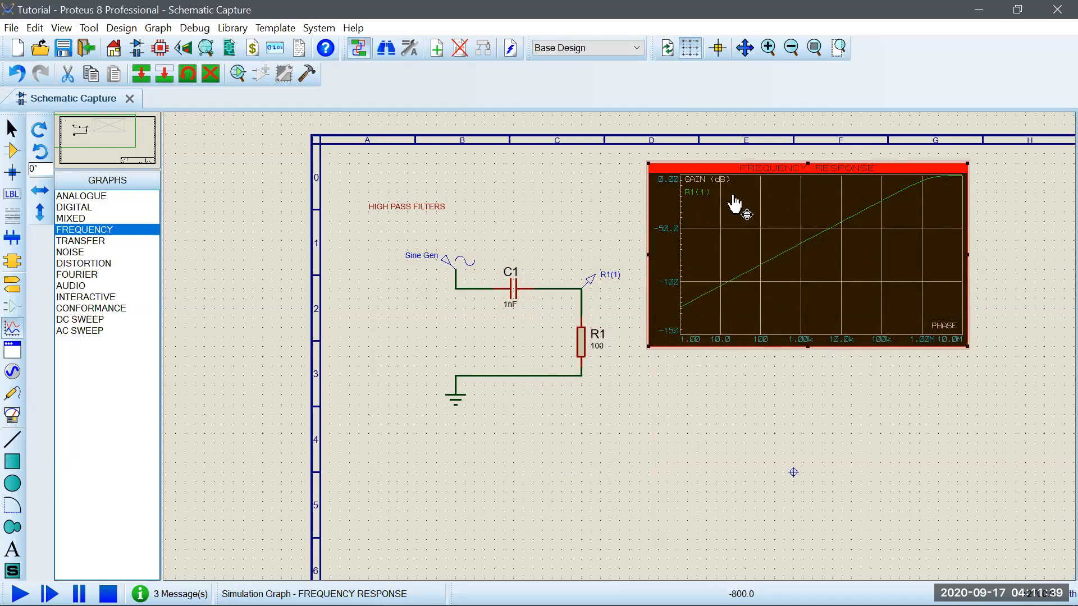
- Set capacitor C1's value to 1mF and simulate the frequency response graph again
left_click(510, 306)
left_click(510, 306)
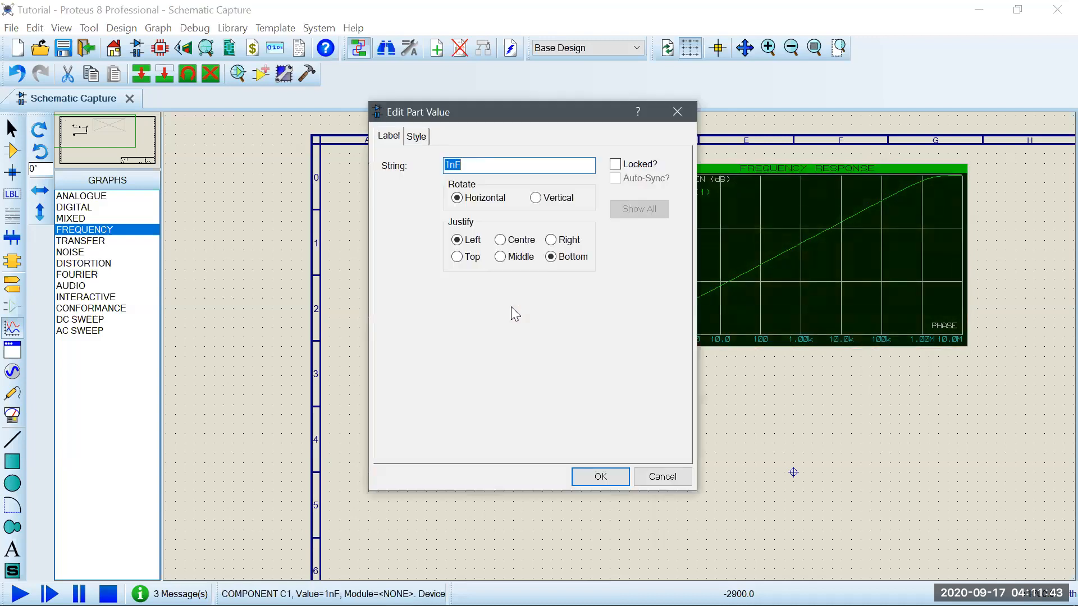
left_click(458, 165)
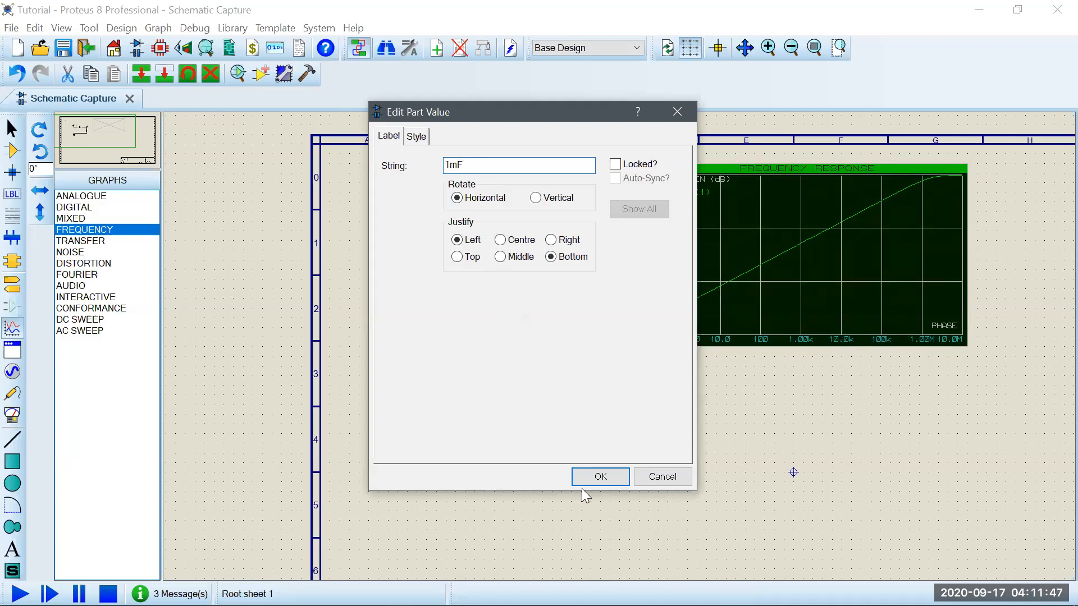
left_click(592, 474)
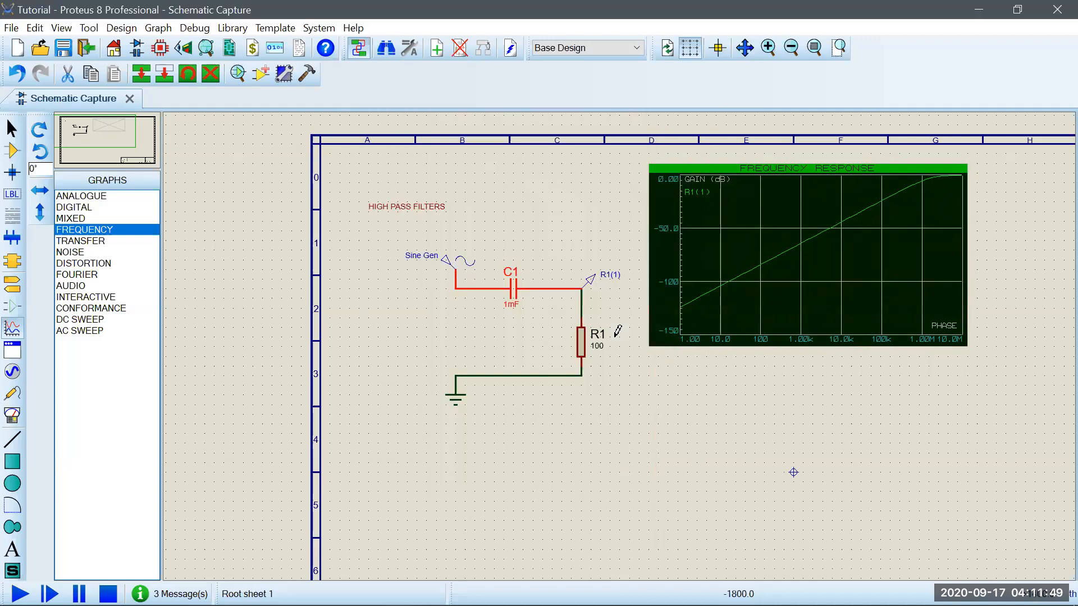
left_click(806, 330)
key("space")
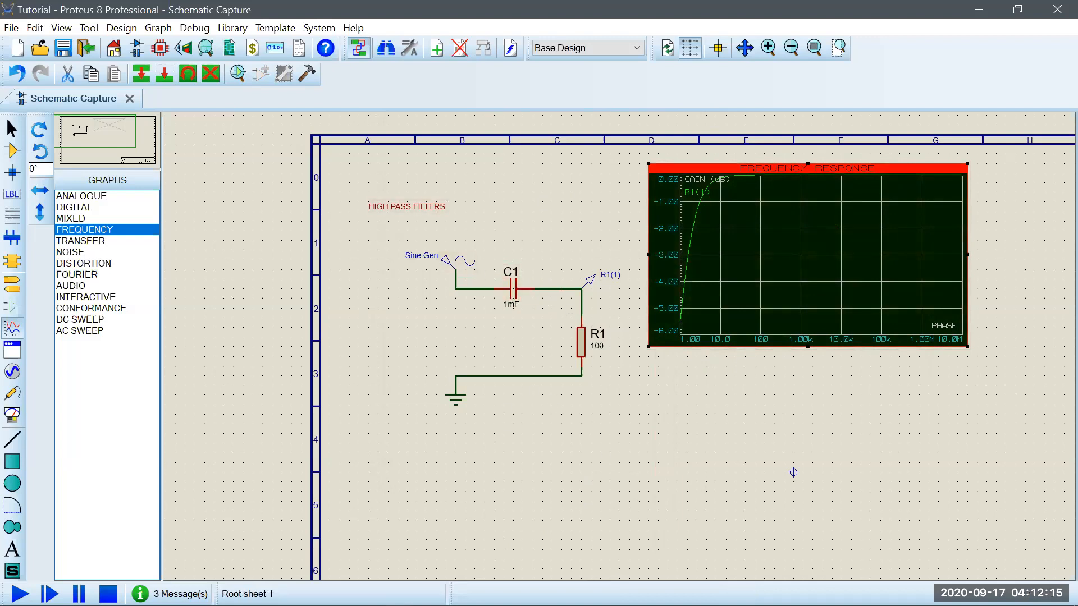
- Change the schematic title text to BAND PASS FILTERS
left_click(794, 472)
double_click(379, 204)
left_click(375, 180)
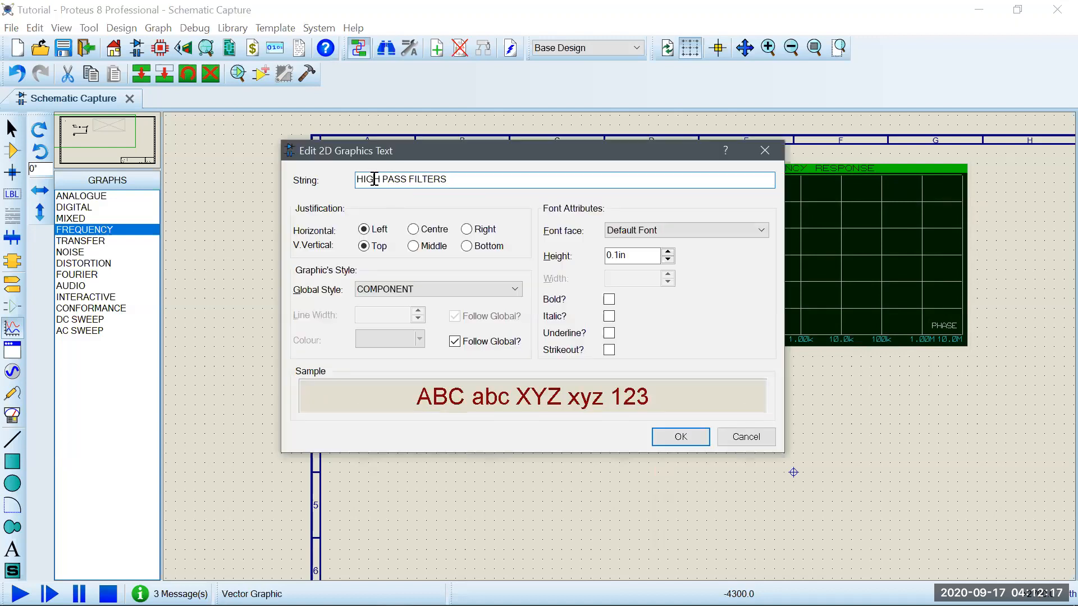
left_click_drag(411, 183, 359, 189)
key("BackSpace")
type("BAND PASS")
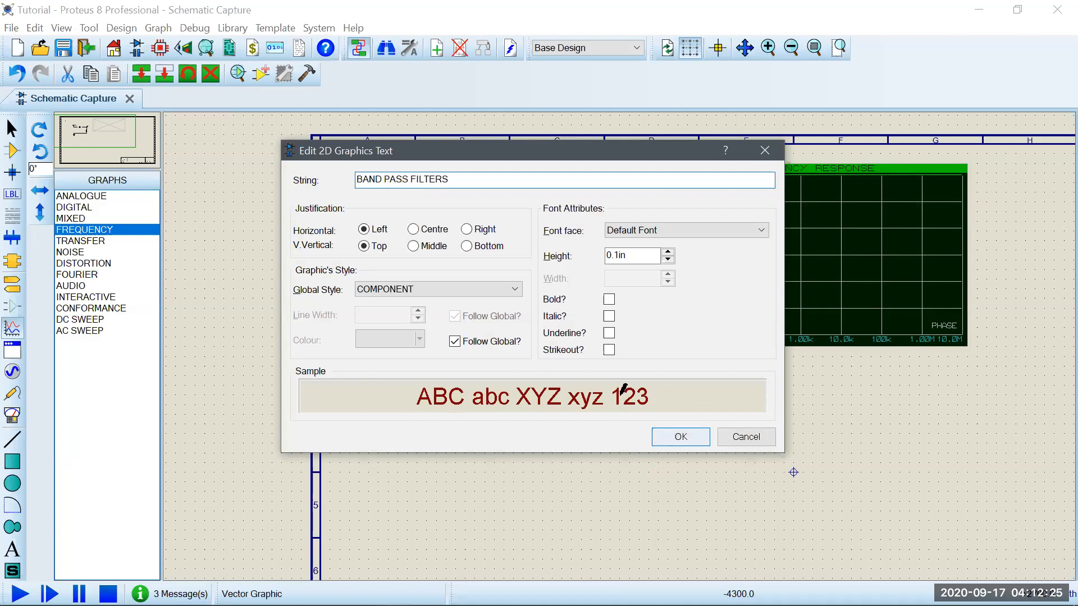
key("Return")
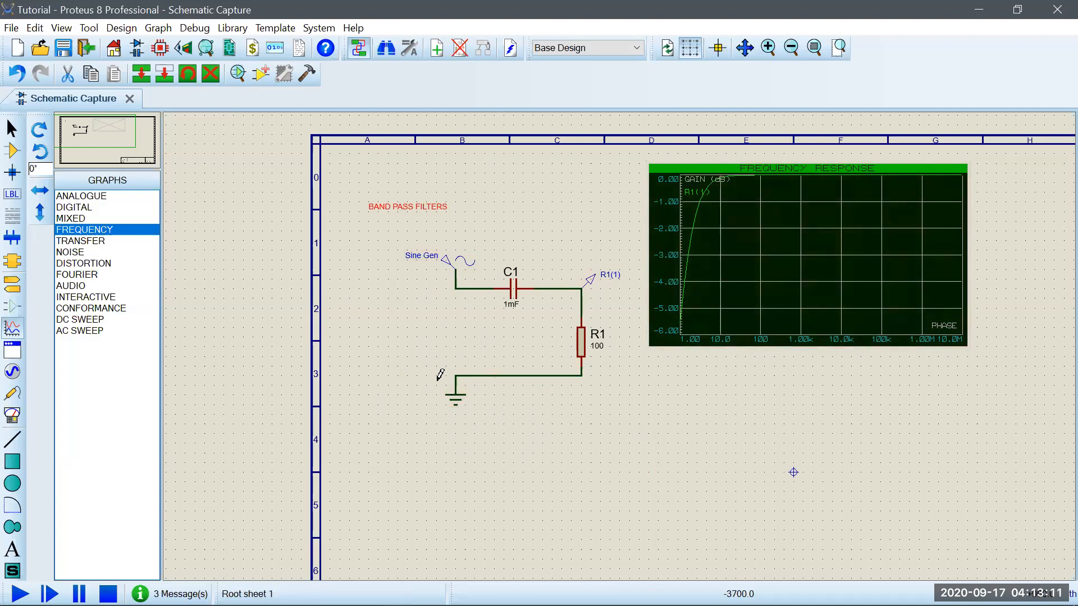
left_click(587, 416)
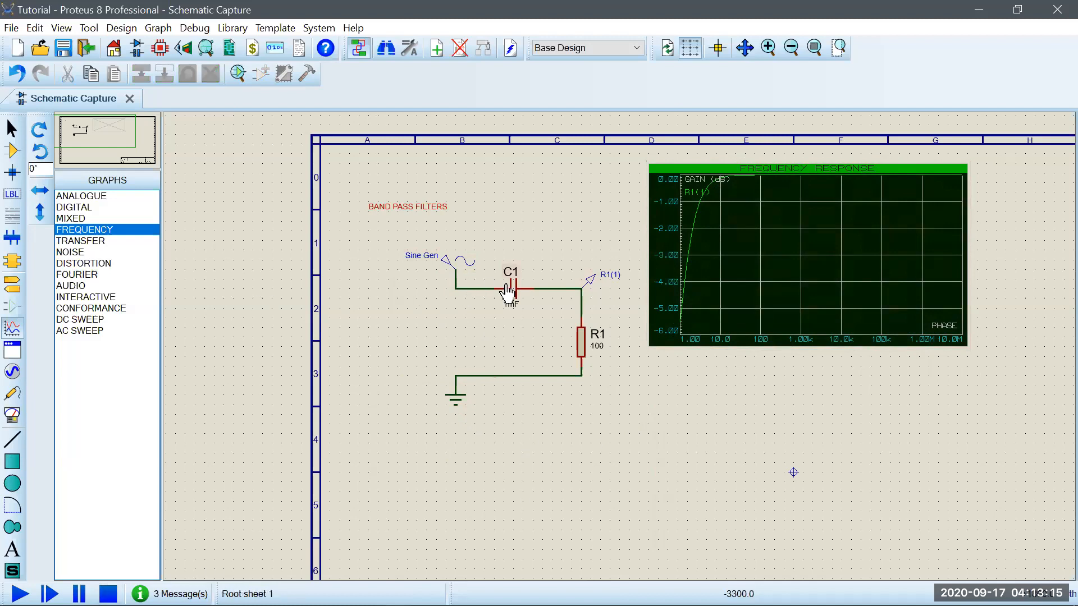
left_click_drag(427, 357, 498, 422)
left_click(474, 397)
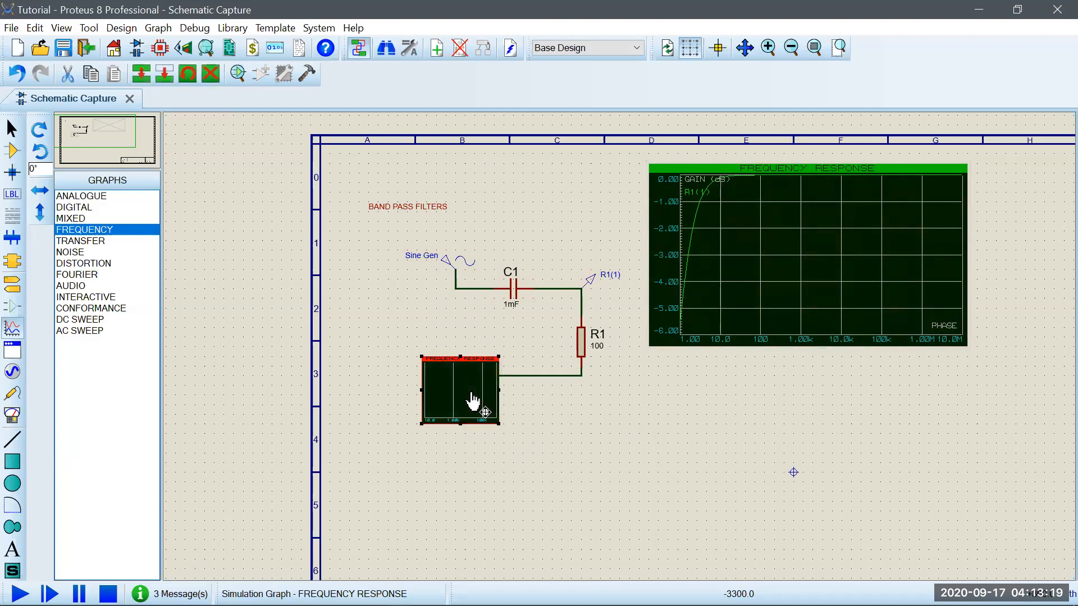
key("Delete")
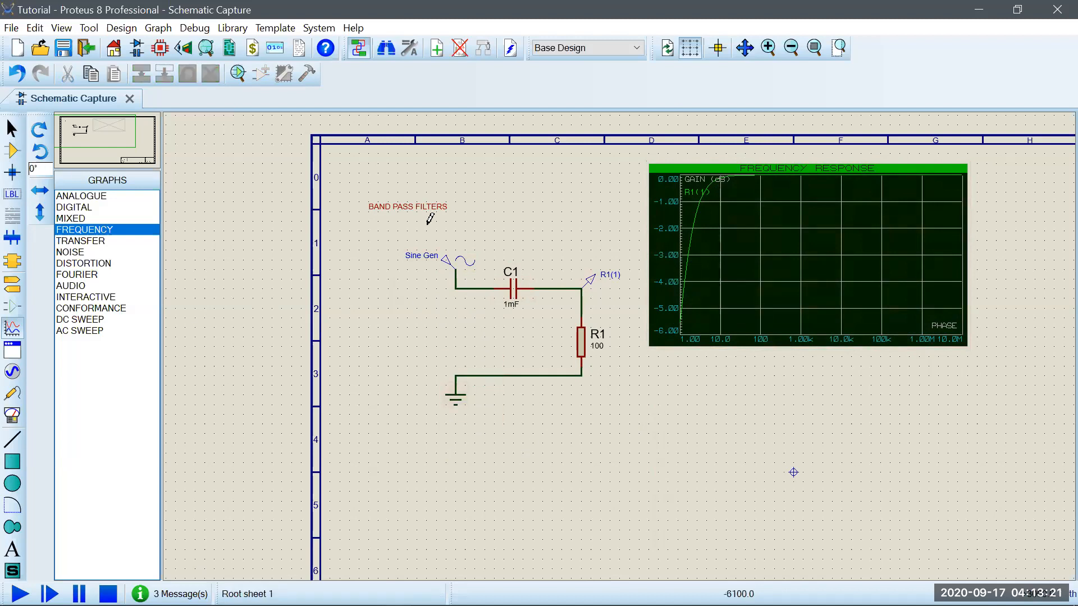
left_click_drag(368, 231, 477, 425)
left_click(453, 366)
key("Delete")
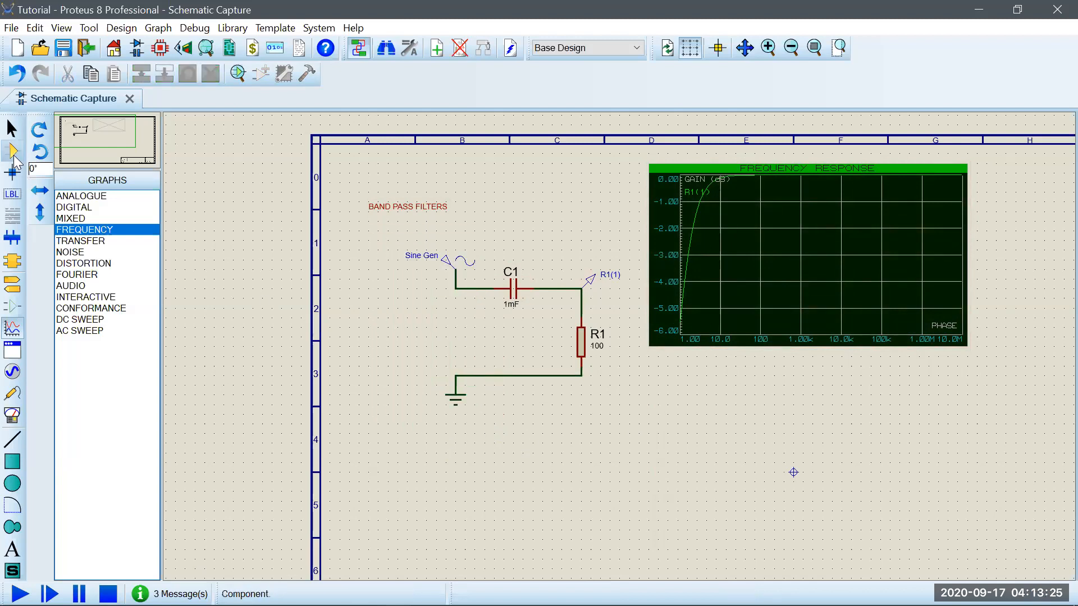
- Switch to component placement and move the Sine Gen and ground together slightly to the left in the schematic
left_click_drag(379, 231, 475, 463)
left_click_drag(418, 399, 390, 405)
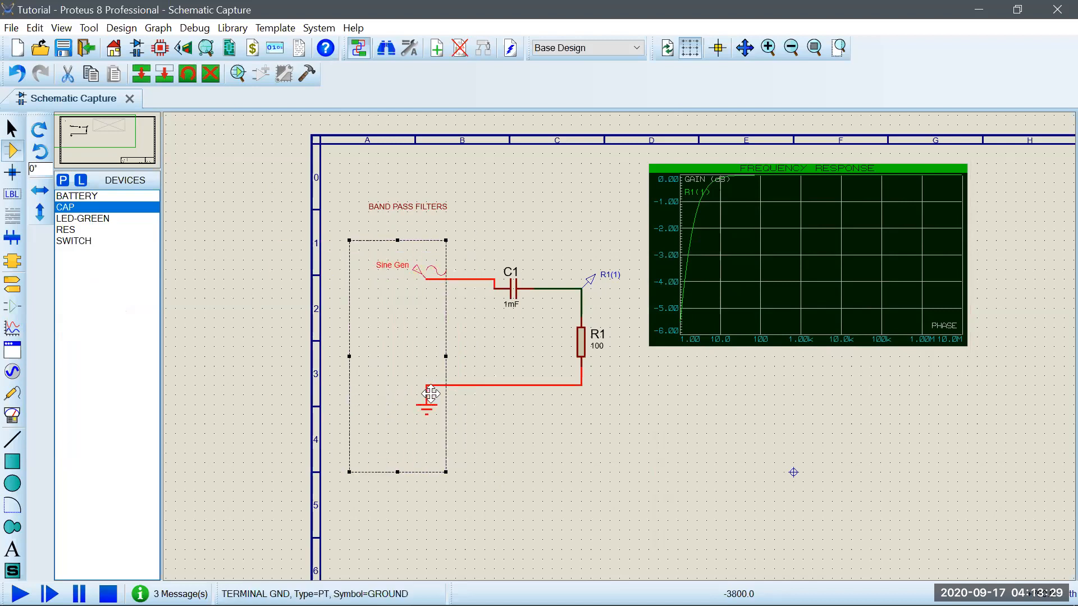
left_click(465, 278)
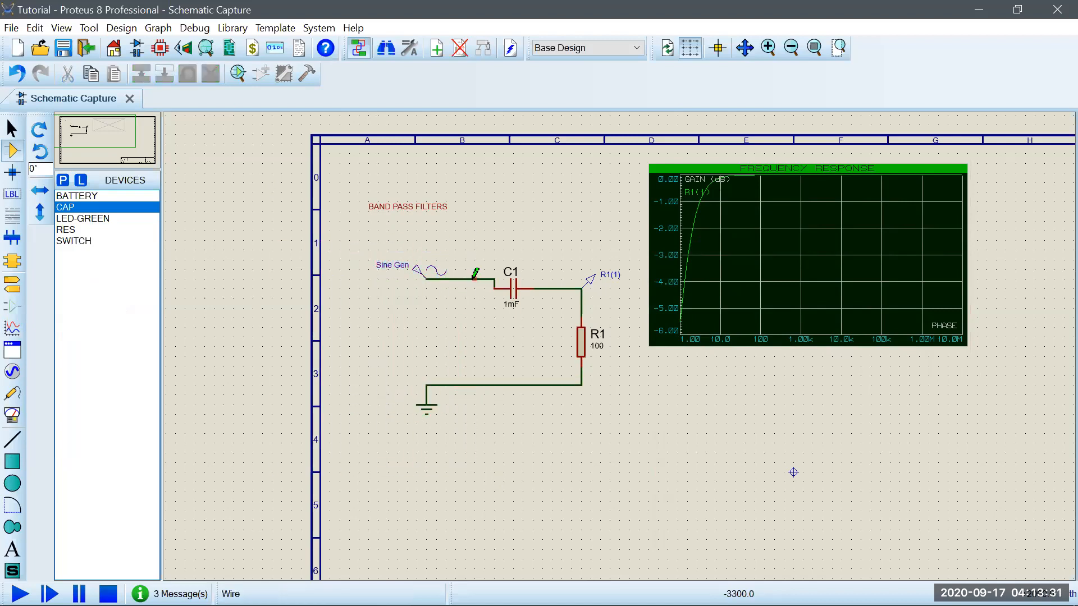
- Delete the wire between Sine Gen and C1, and move C1, R1 and the probe together to the left
right_click(476, 278)
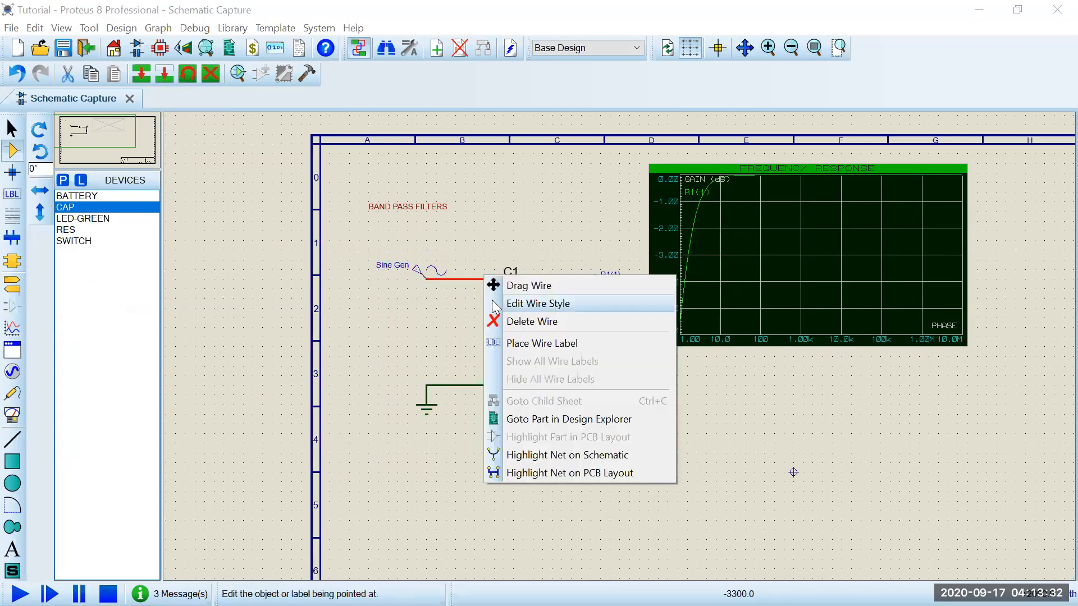
left_click(570, 324)
left_click_drag(465, 250, 620, 433)
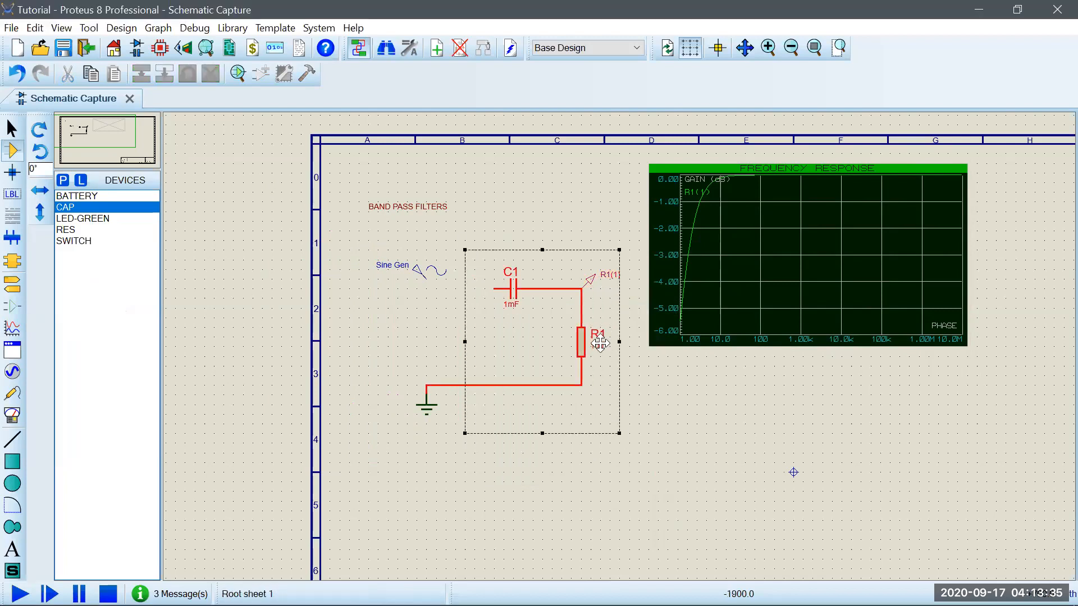
left_click_drag(581, 333, 533, 333)
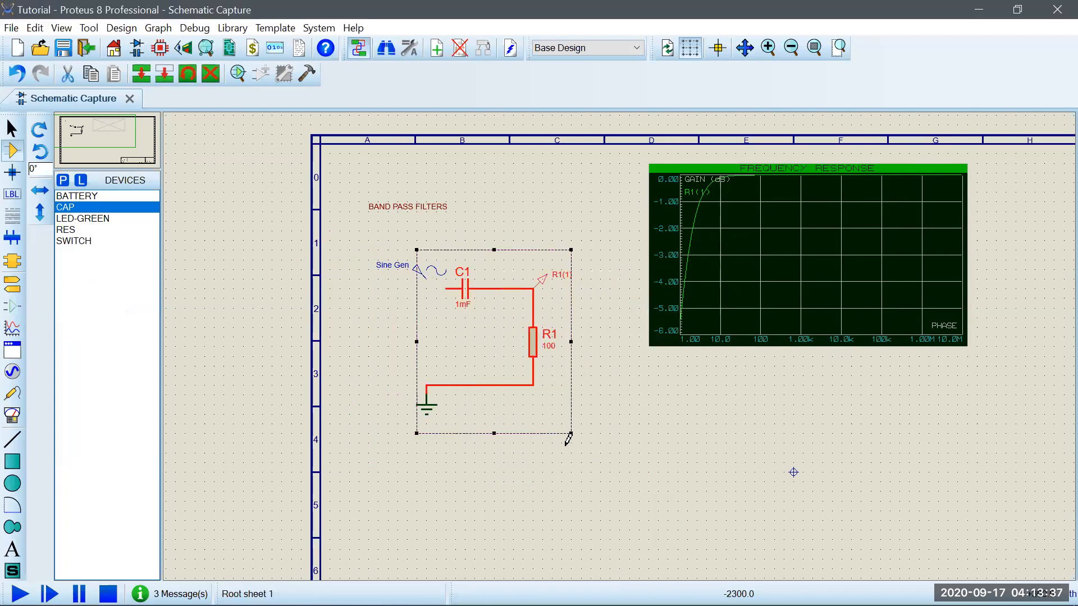
- Wire the Sine Gen to C1 and move the frequency response graph to the right, away from the circuit
left_click(506, 359)
left_click(427, 276)
left_click(450, 289)
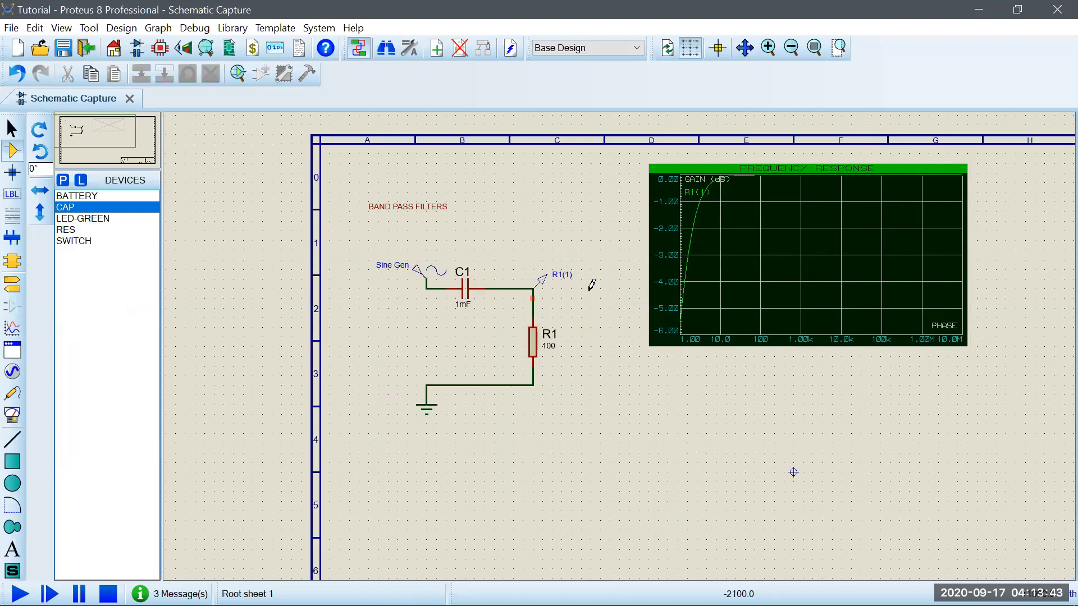
left_click(753, 301)
left_click_drag(753, 301, 812, 300)
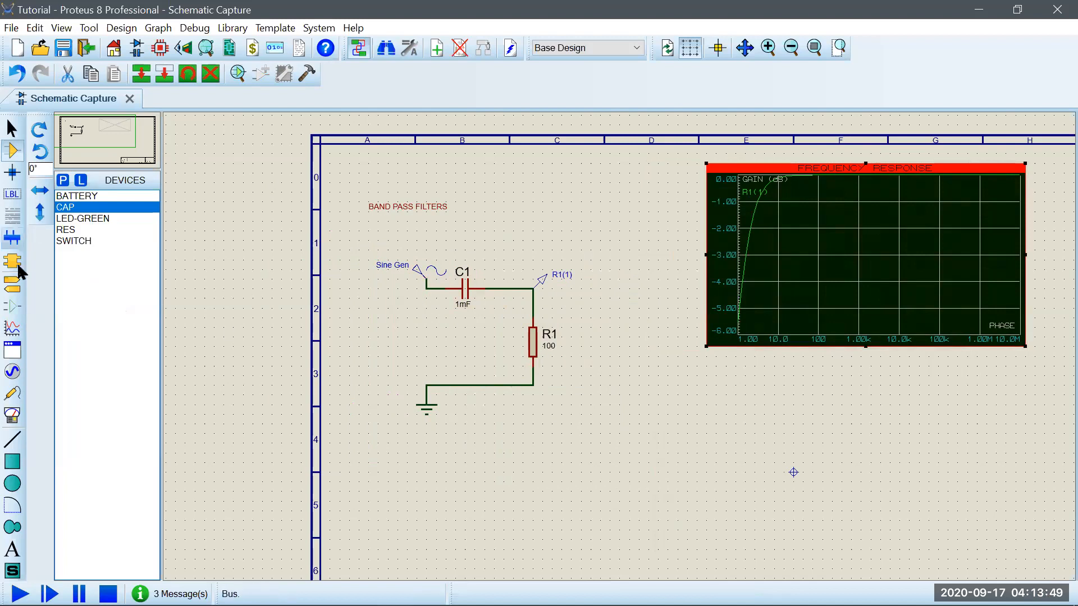
- Place a horizontal resistor to the right of the R1(1) probe and a capacitor rotated -90° below its right end
left_click(13, 284)
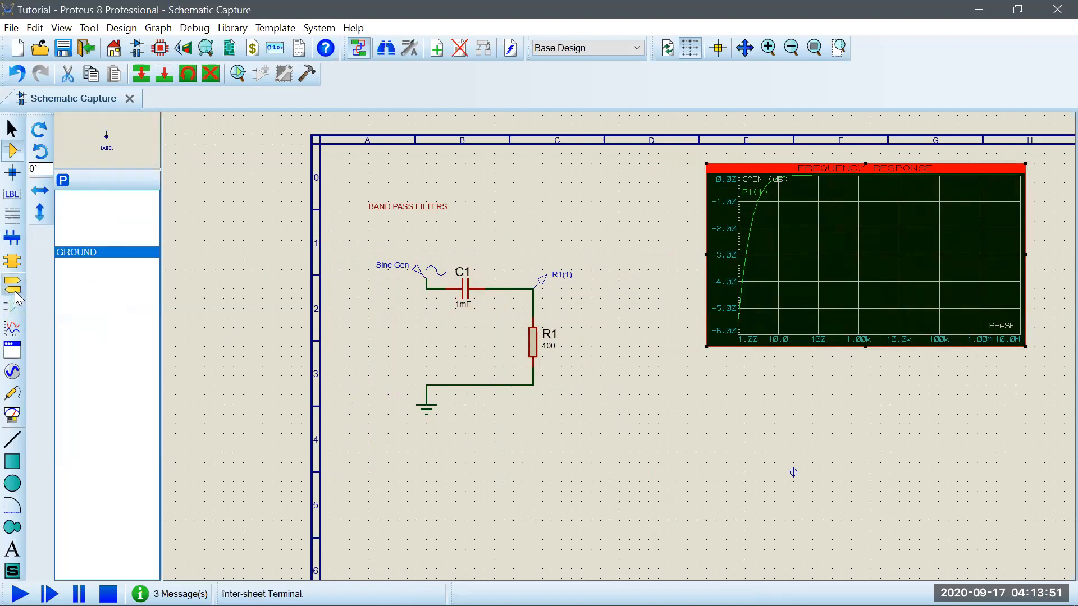
left_click(12, 151)
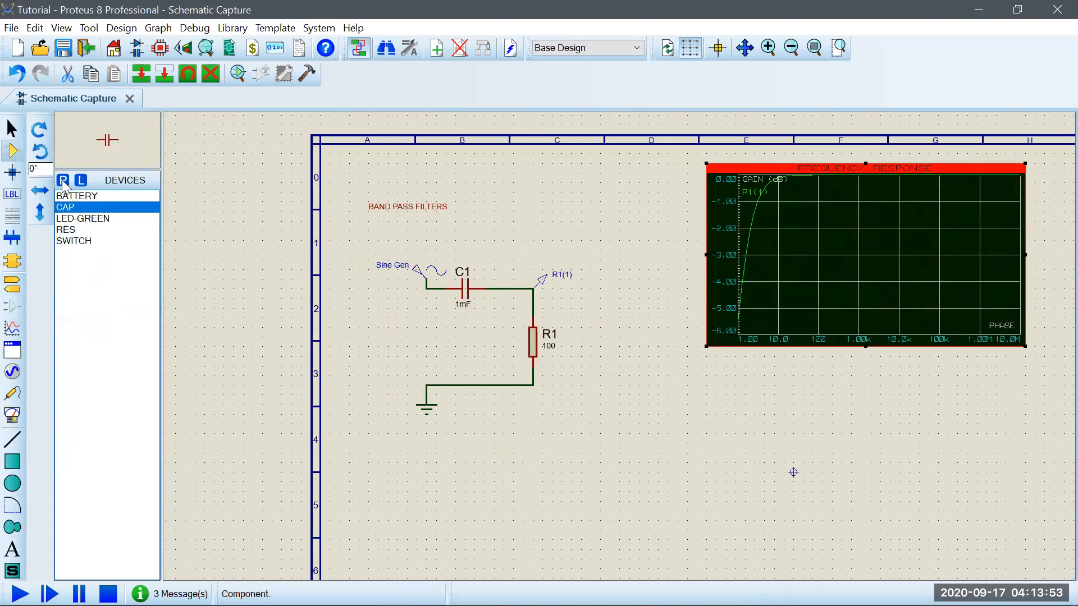
left_click(96, 228)
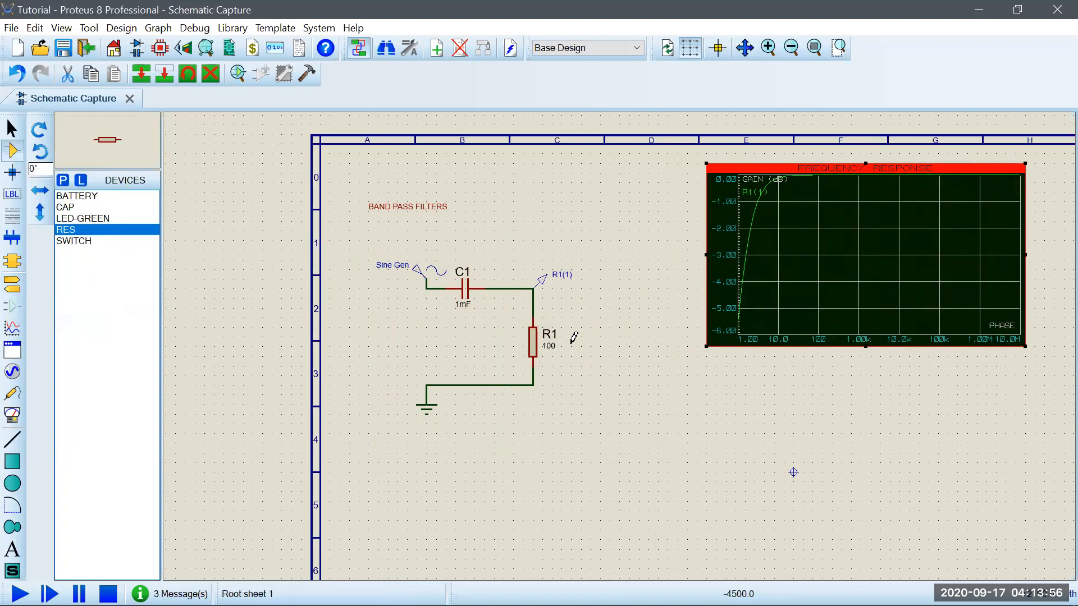
left_click(605, 289)
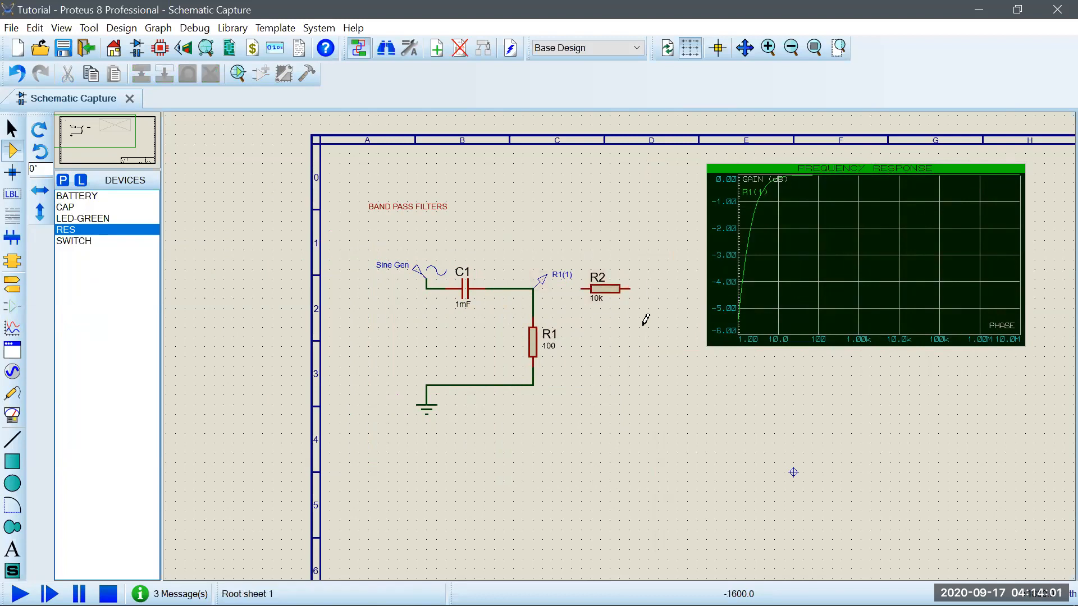
left_click(83, 208)
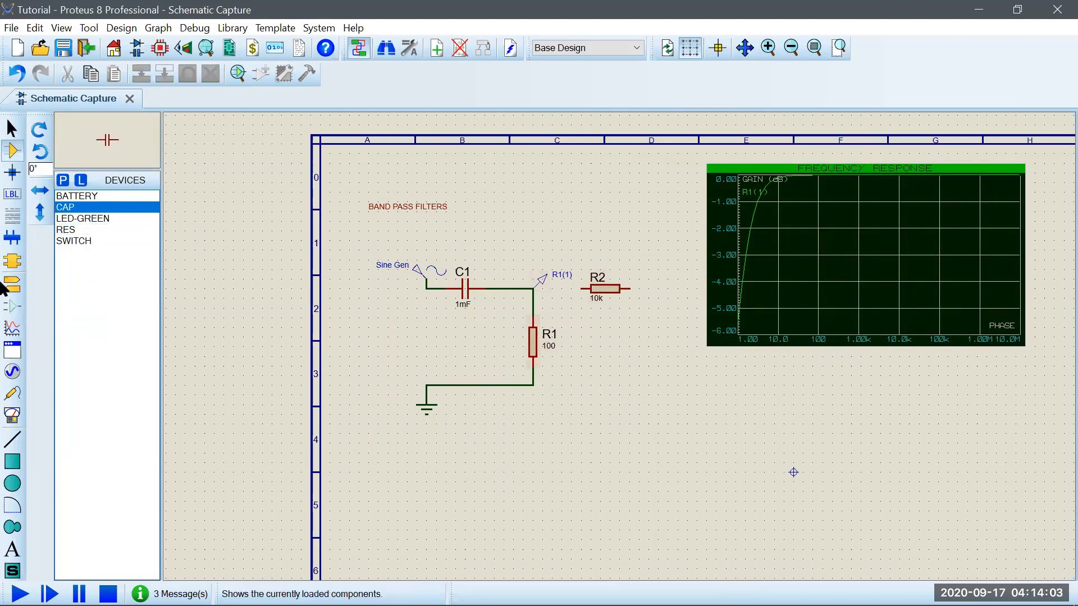
left_click(642, 337)
left_click(639, 337)
- Wire R2 between the C1–R1 node and C2, and connect C2's lower end to the ground wire below R1
left_click(636, 290)
left_click(639, 319)
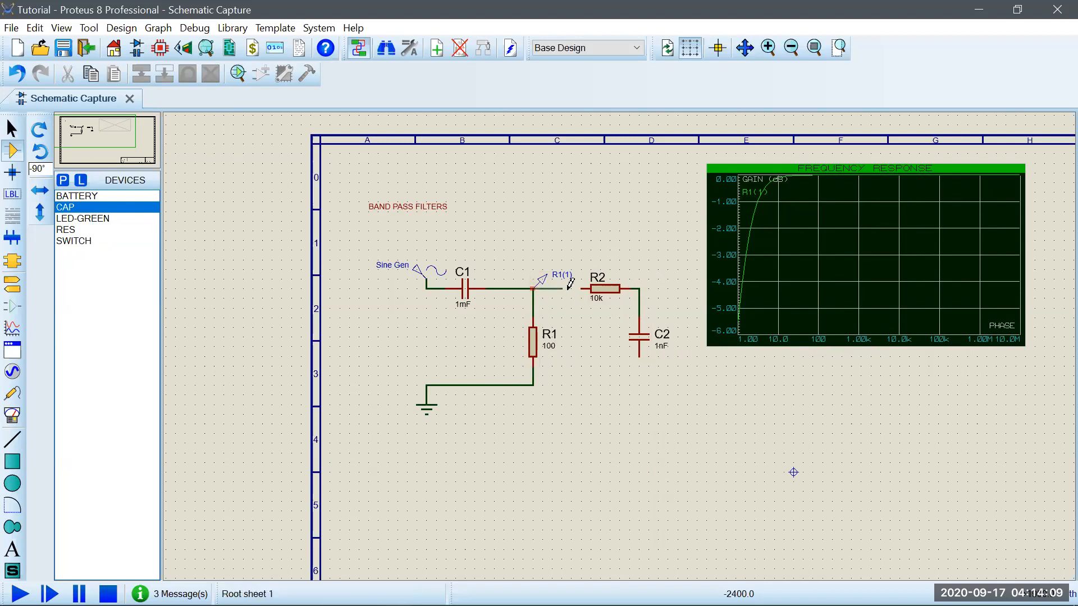
left_click(639, 355)
left_click(534, 384)
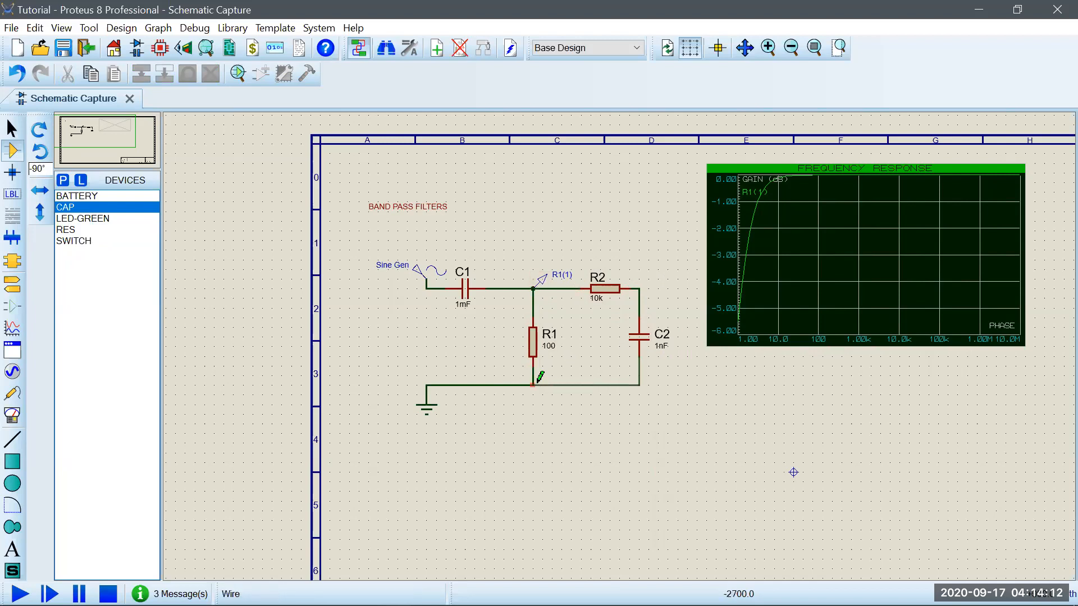
- Delete the R1(1) voltage probe and place a new voltage probe at the node between R2 and C2
right_click(539, 287)
left_click(588, 323)
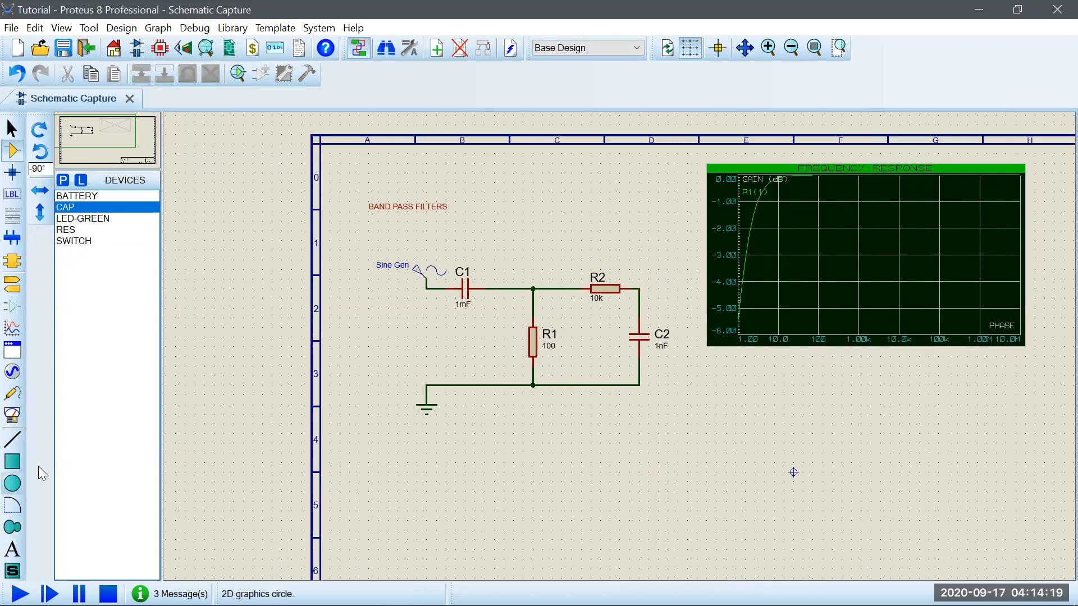
left_click(13, 395)
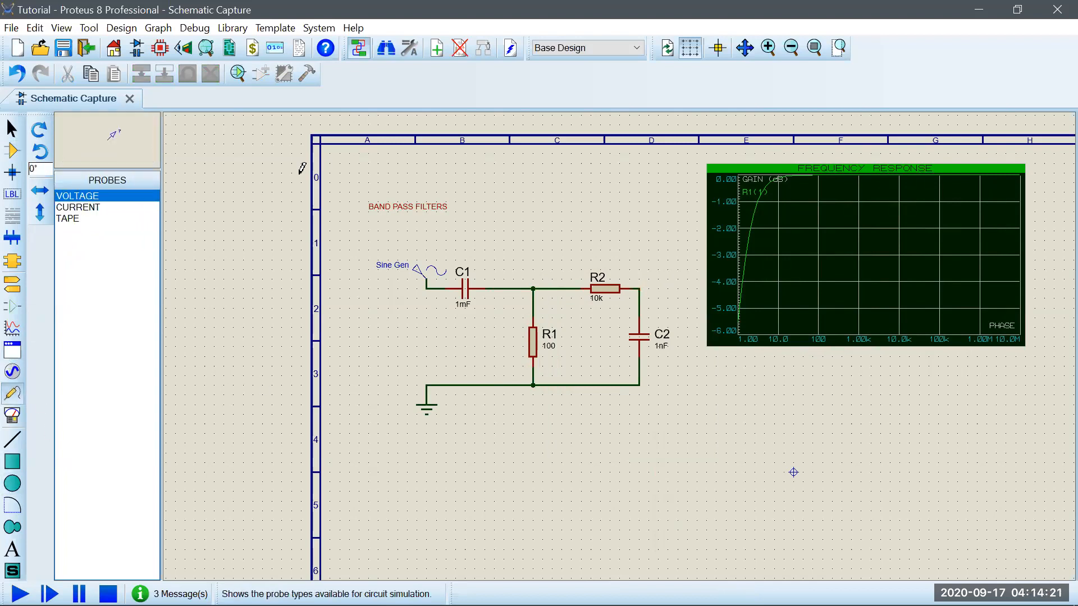
left_click(657, 280)
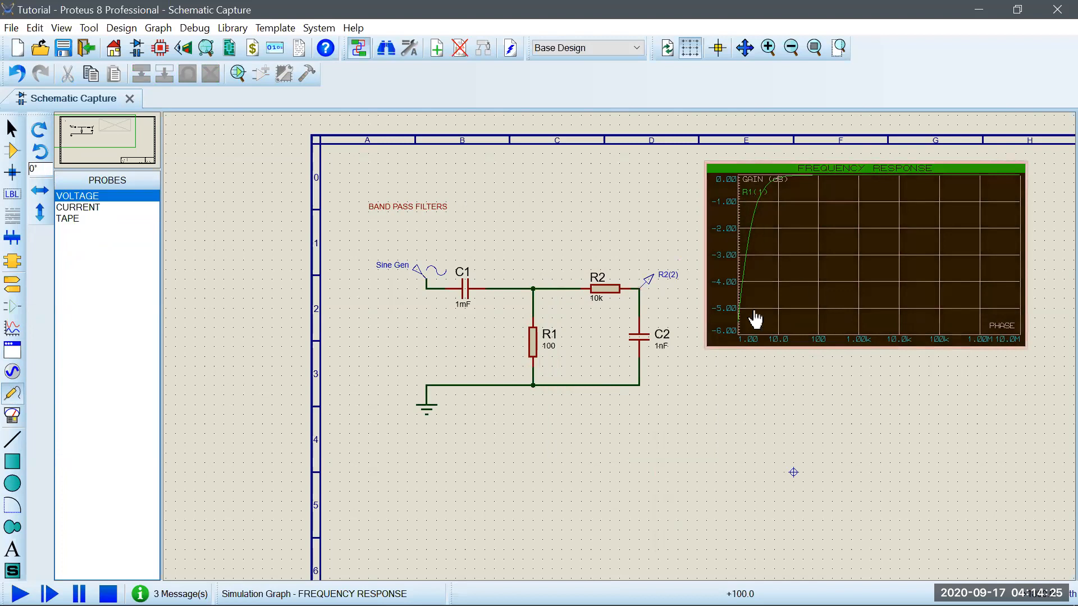
- Enlarge the frequency response graph downward and to the left, and shift it right, clear of the new probe
left_click(744, 339)
left_click_drag(707, 356, 678, 406)
left_click(776, 316)
left_click_drag(706, 347, 658, 424)
left_click_drag(749, 385, 788, 386)
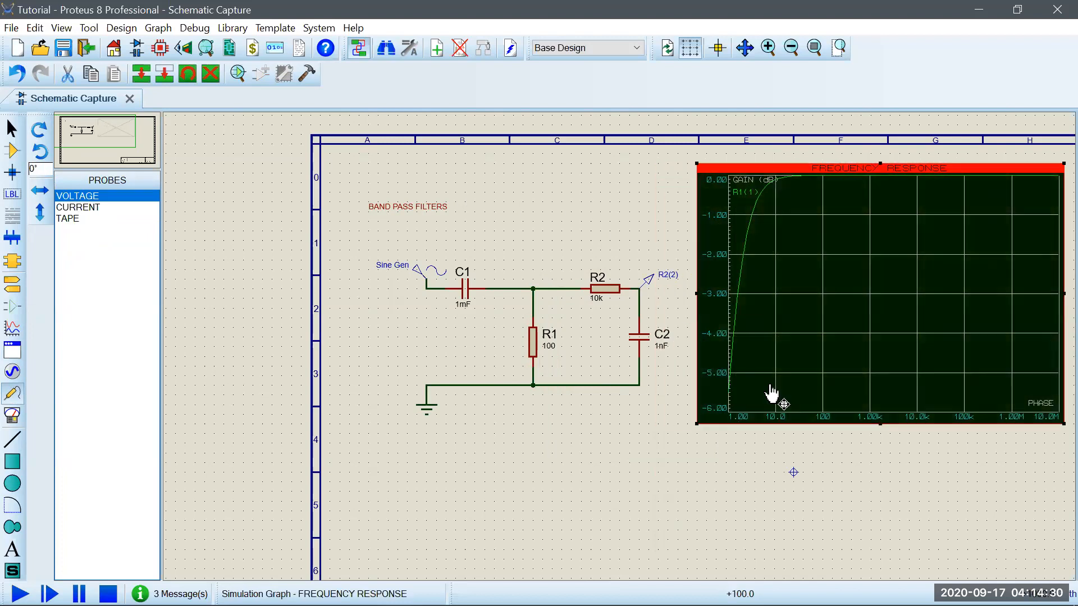
- Replace the R1(1) trace in the frequency response graph with the R2(2) probe and simulate the graph
left_click(664, 278)
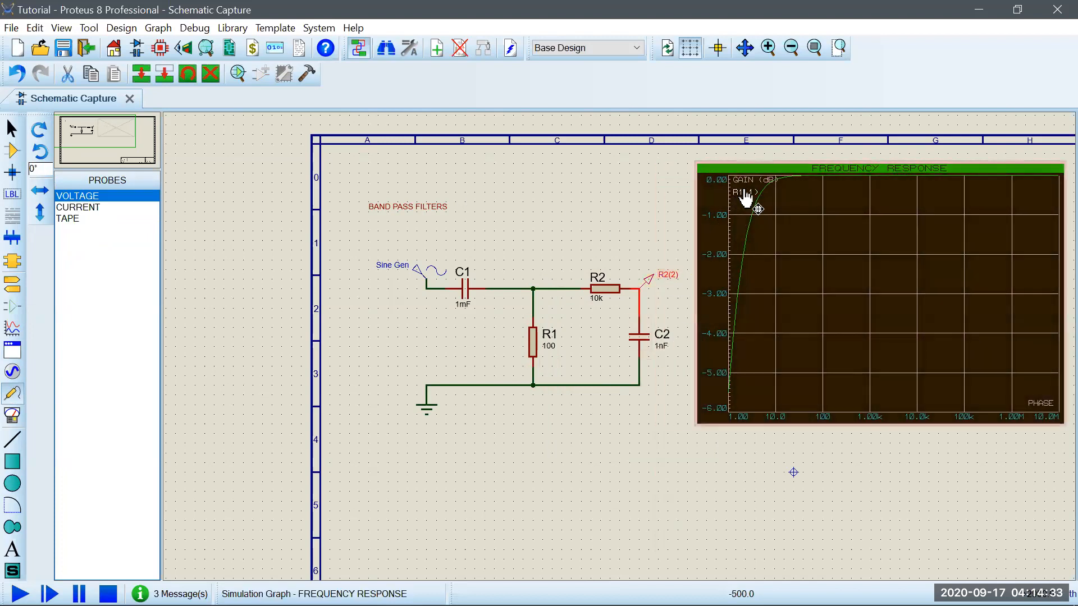
right_click(776, 241)
left_click(775, 236)
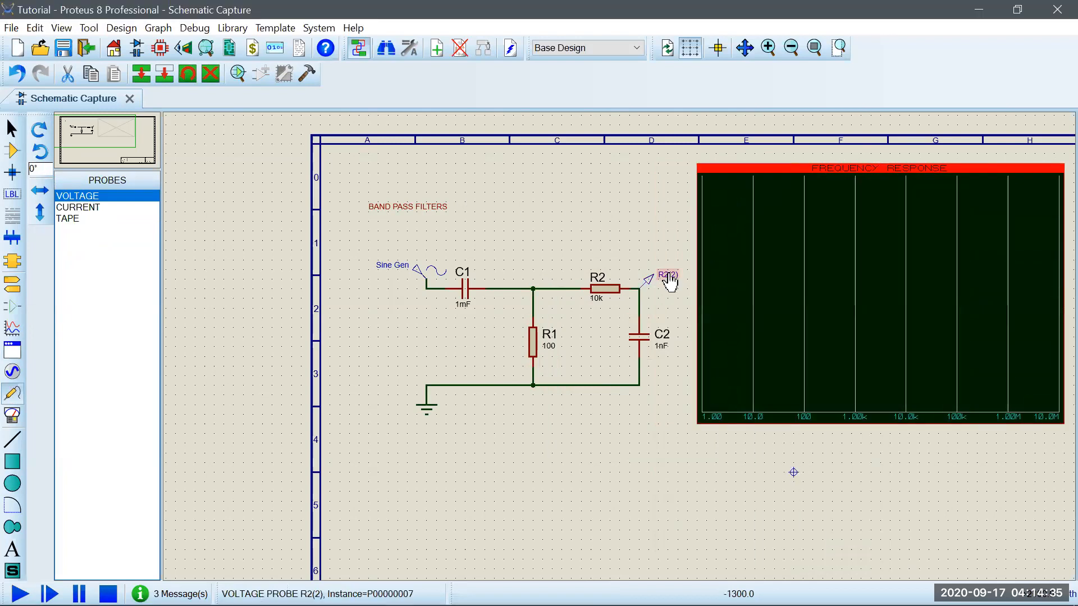
left_click_drag(707, 264, 735, 236)
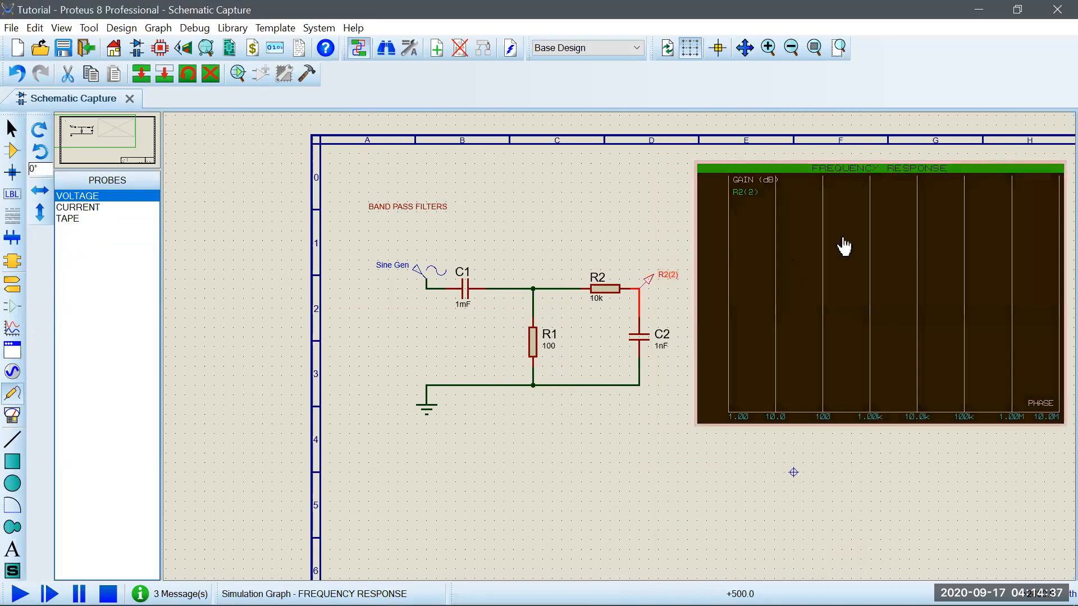
left_click(848, 286)
key("space")
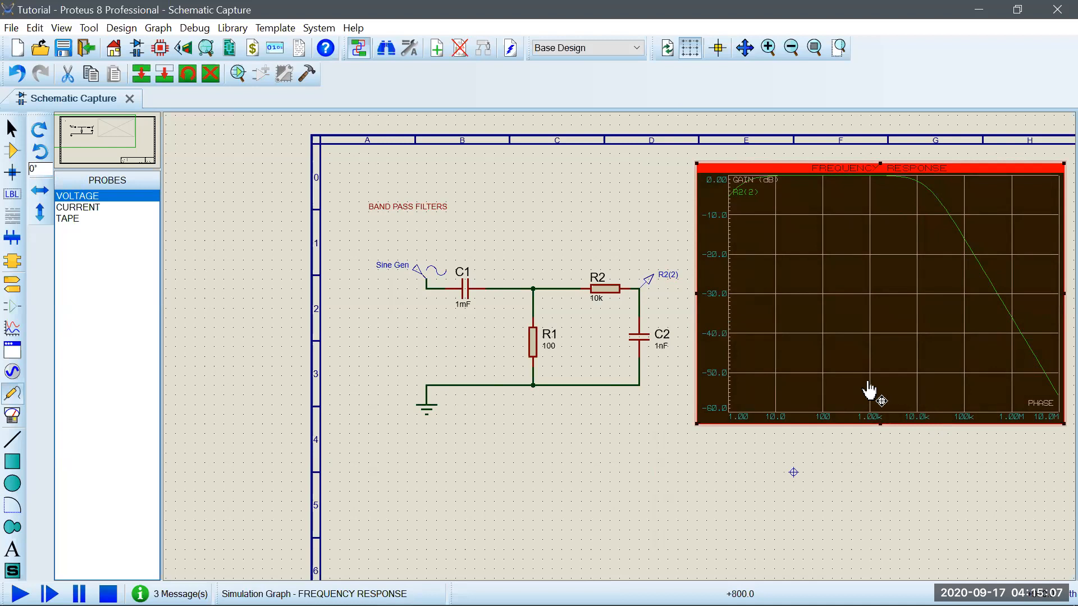
- Set resistor R2's value to 100 and simulate the frequency response graph again
left_click(597, 303)
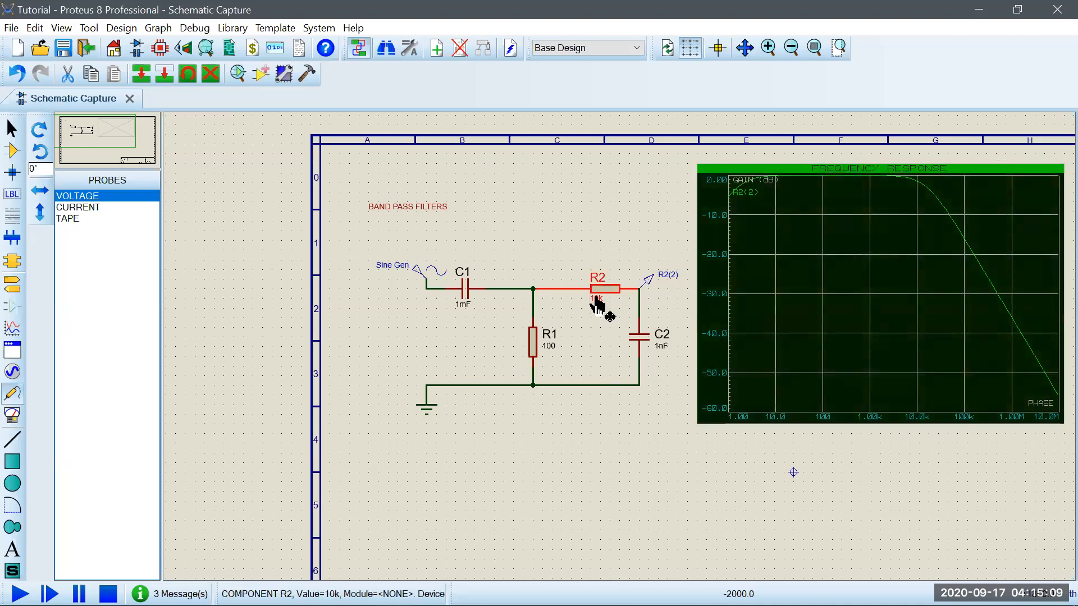
left_click(606, 303)
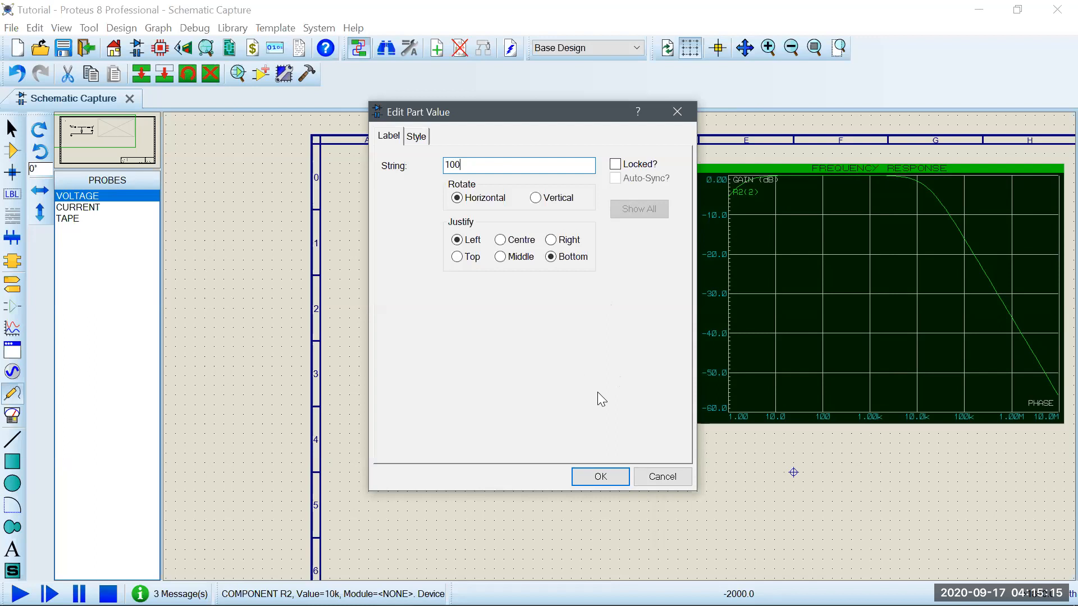
left_click(601, 472)
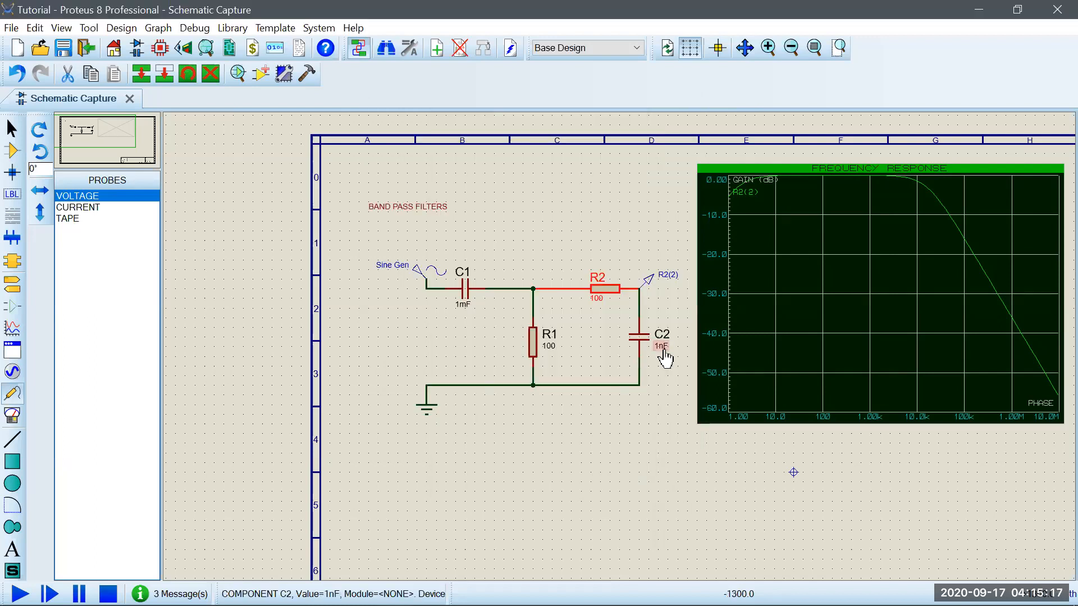
left_click(886, 350)
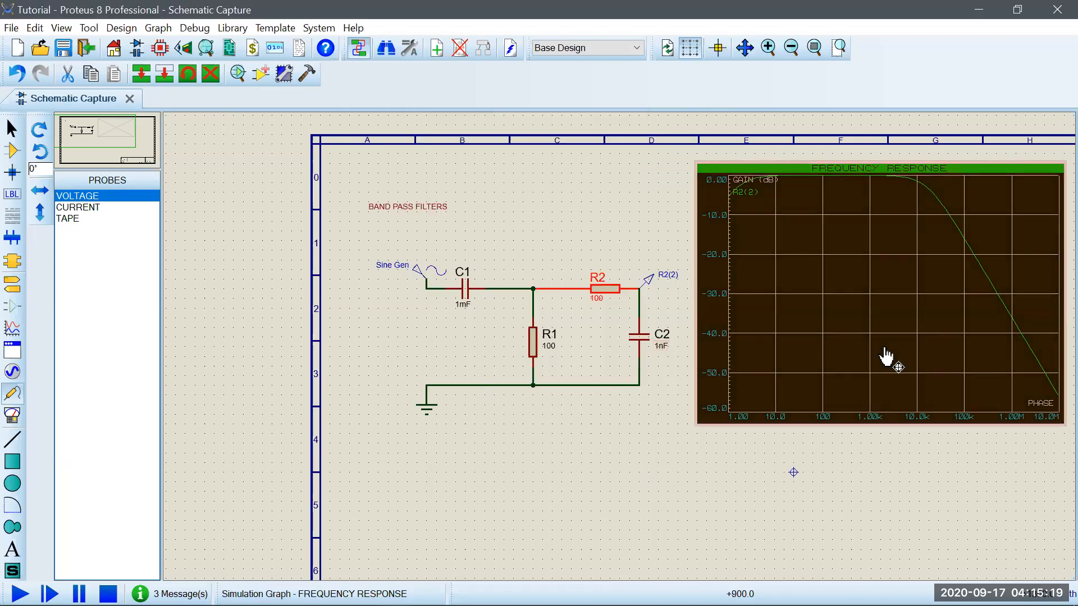
key("space")
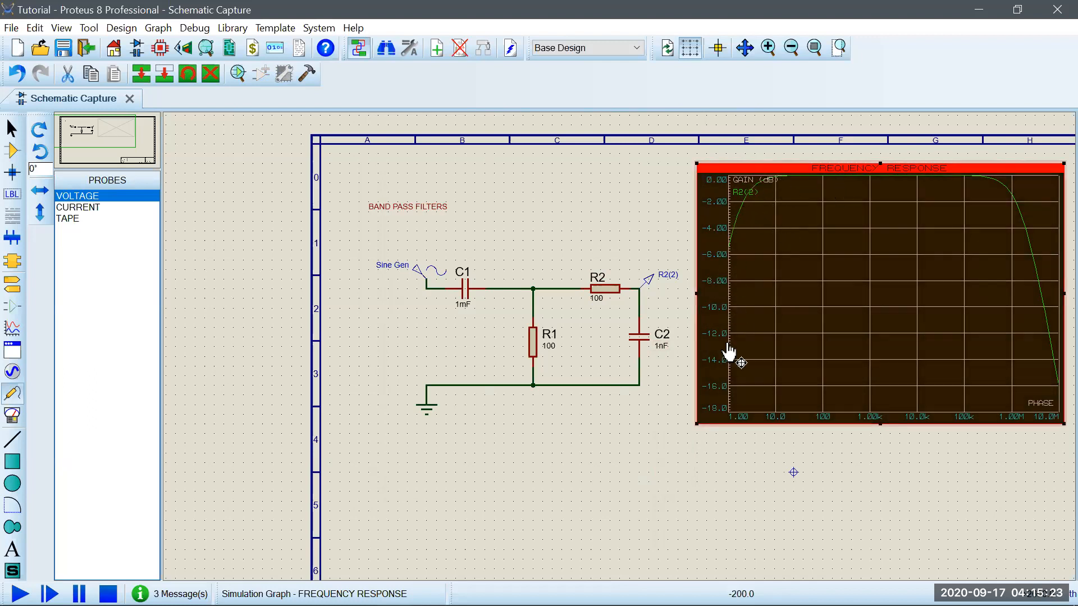
- Set the frequency graph's start frequency to 1m and its stop frequency to 1G
double_click(786, 389)
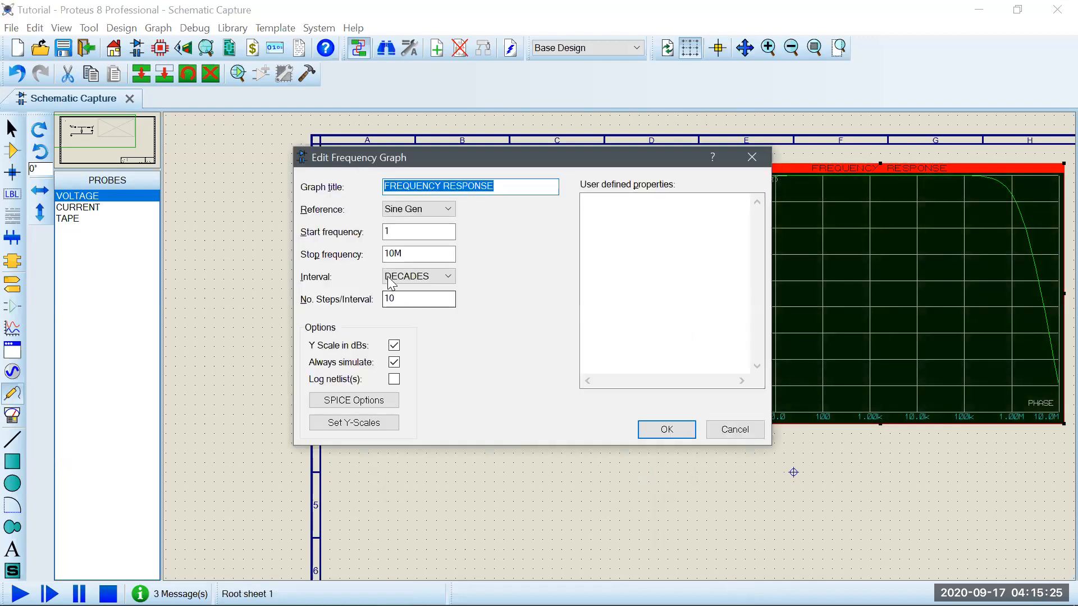
left_click(415, 234)
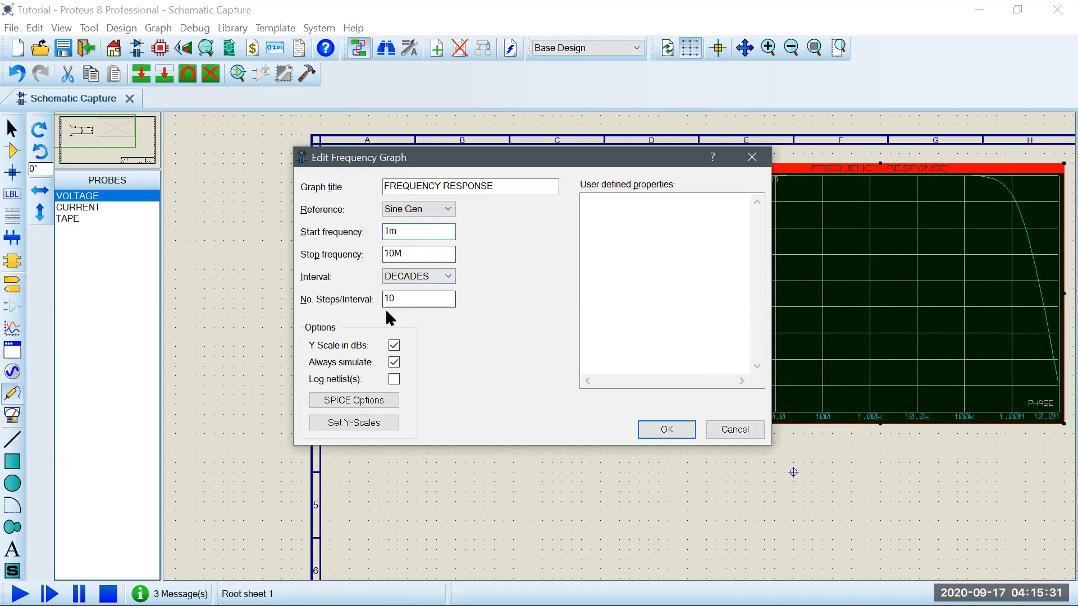
left_click(407, 257)
left_click(673, 428)
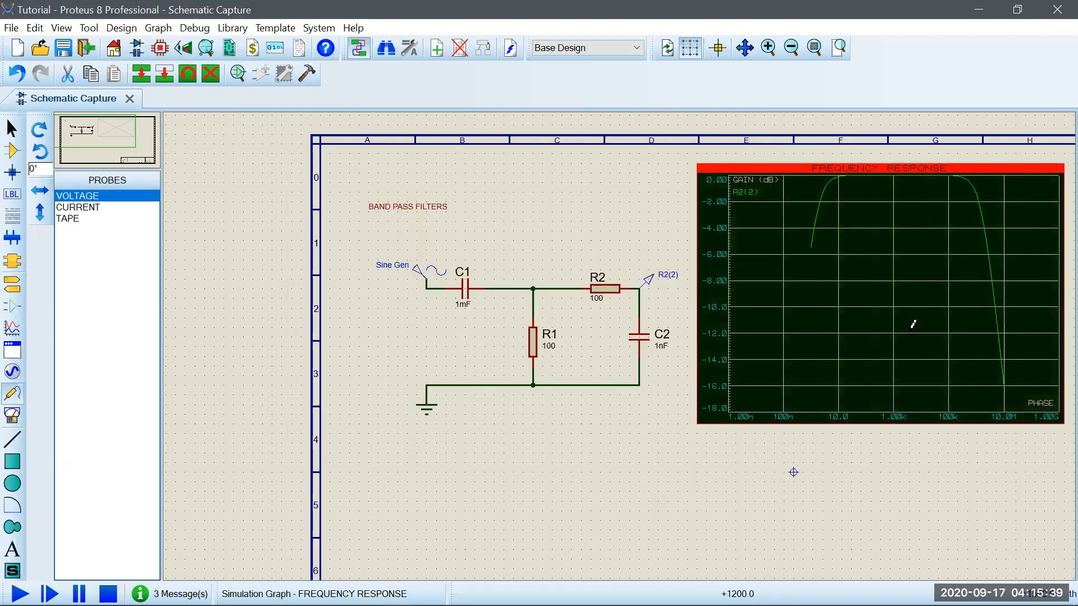
- Simulate the frequency response graph over the new range and review its settings without changing them
double_click(847, 300)
left_click(753, 158)
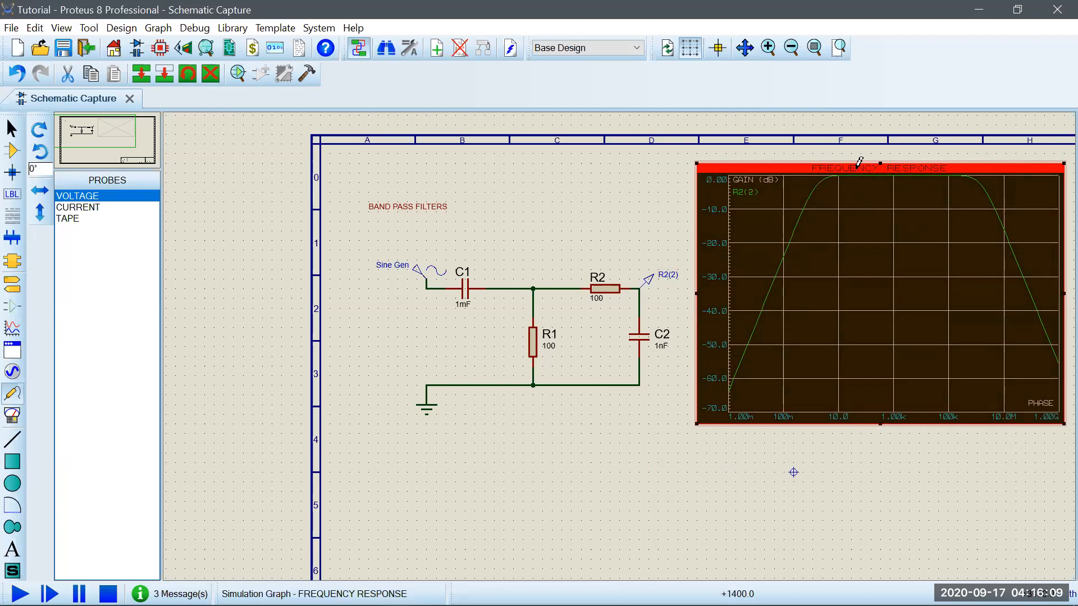
double_click(844, 410)
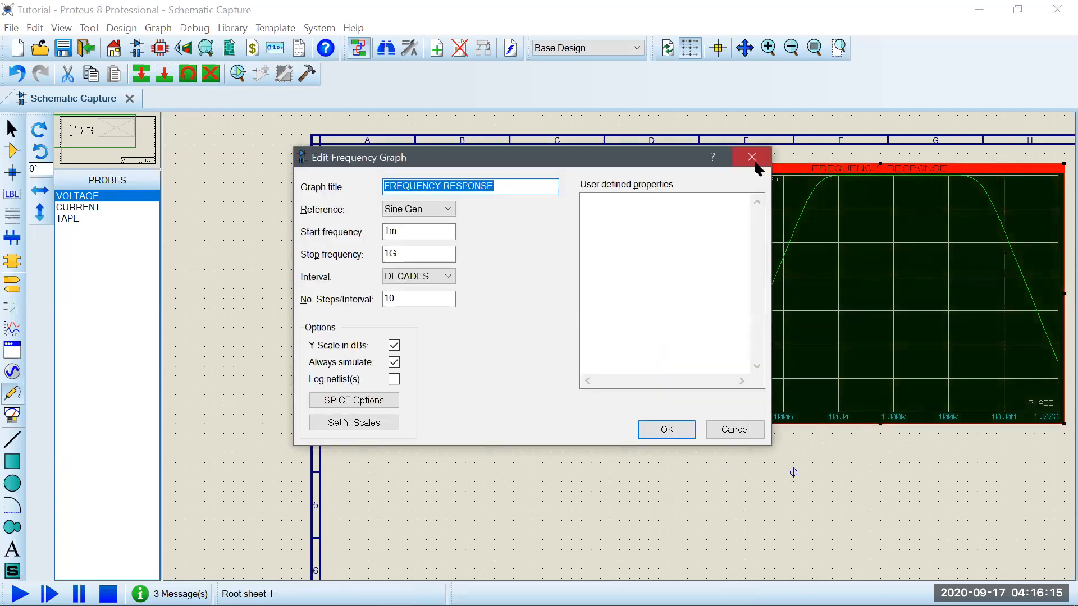
left_click(753, 158)
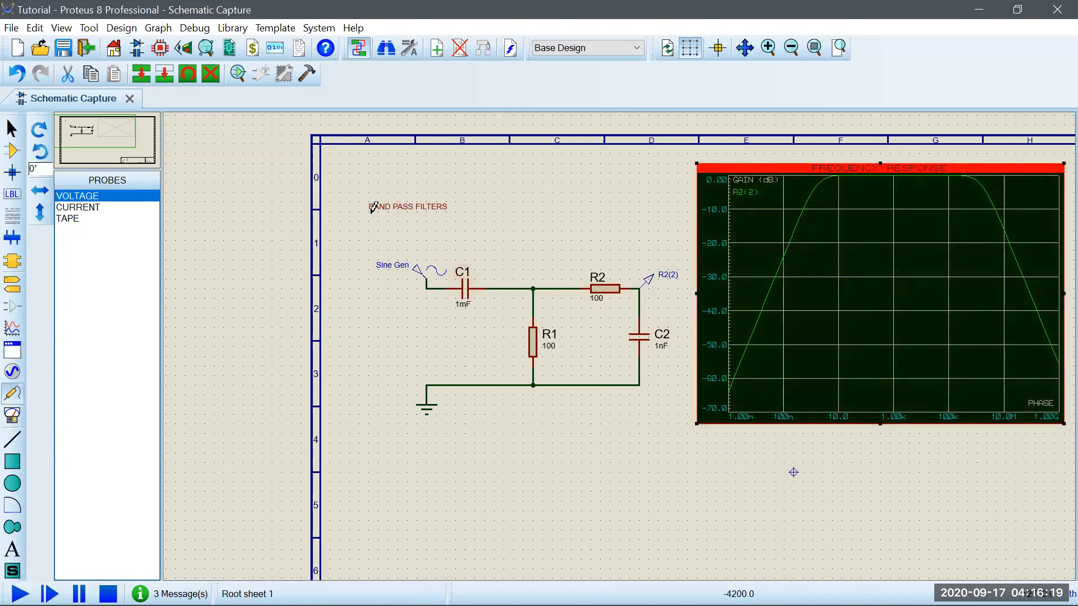
- Change the schematic title text to BAND STOP FILTERS
double_click(402, 212)
left_click(409, 180)
key("BackSpace")
key("BackSpace")
key("BackSpace")
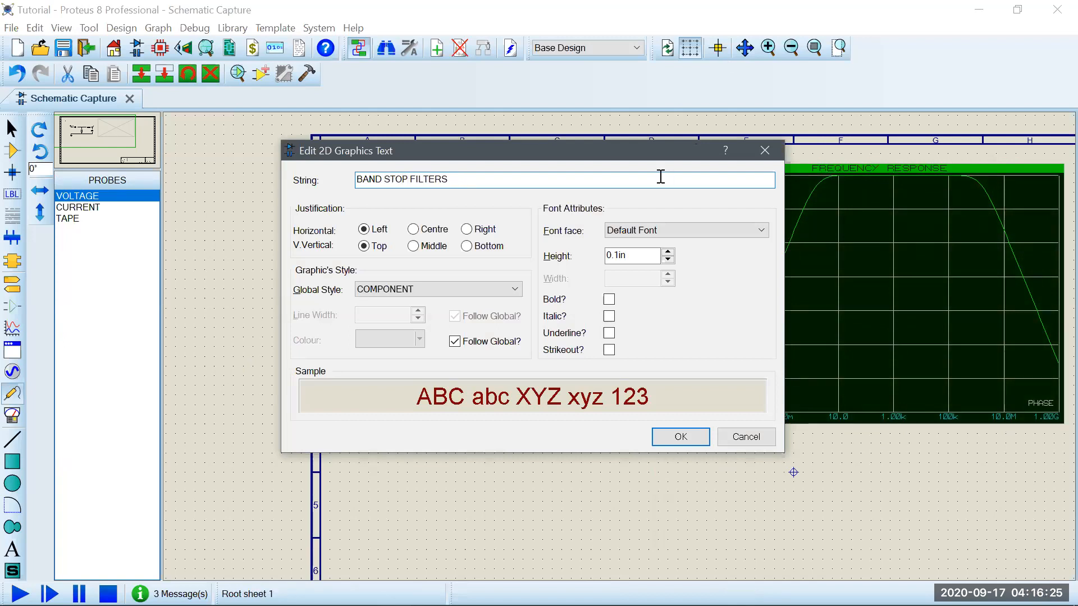
left_click(695, 440)
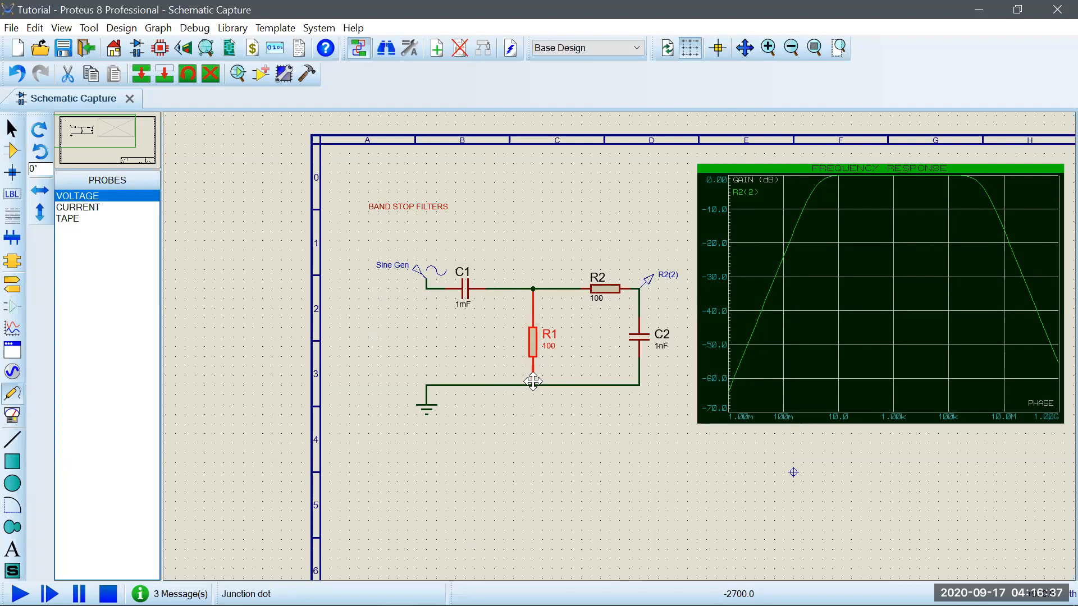
- Close R1's component properties without changes and delete resistor R1 from the circuit
double_click(532, 353)
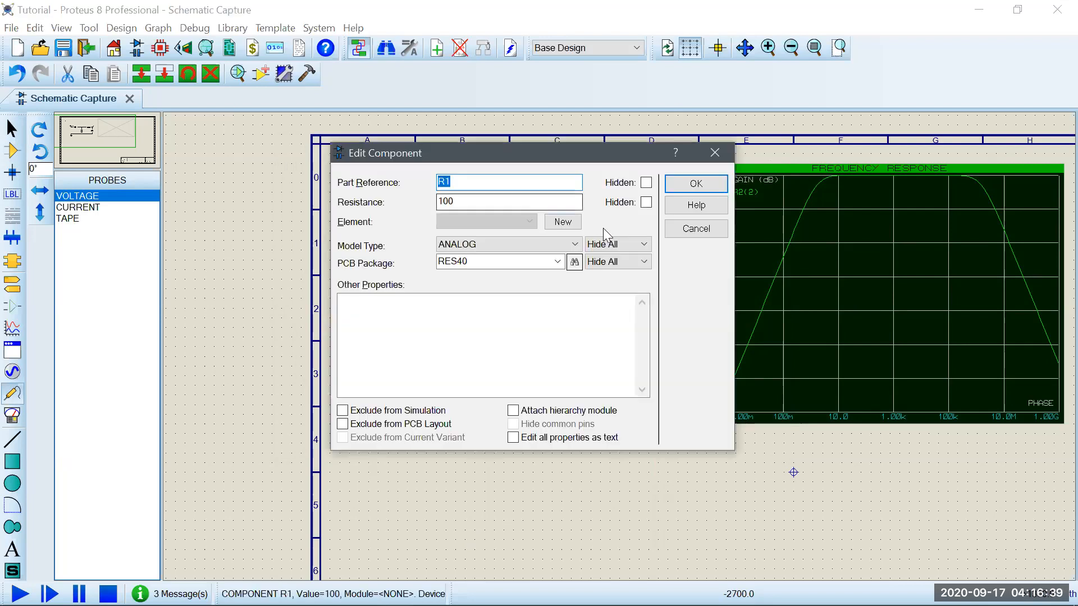
left_click(716, 153)
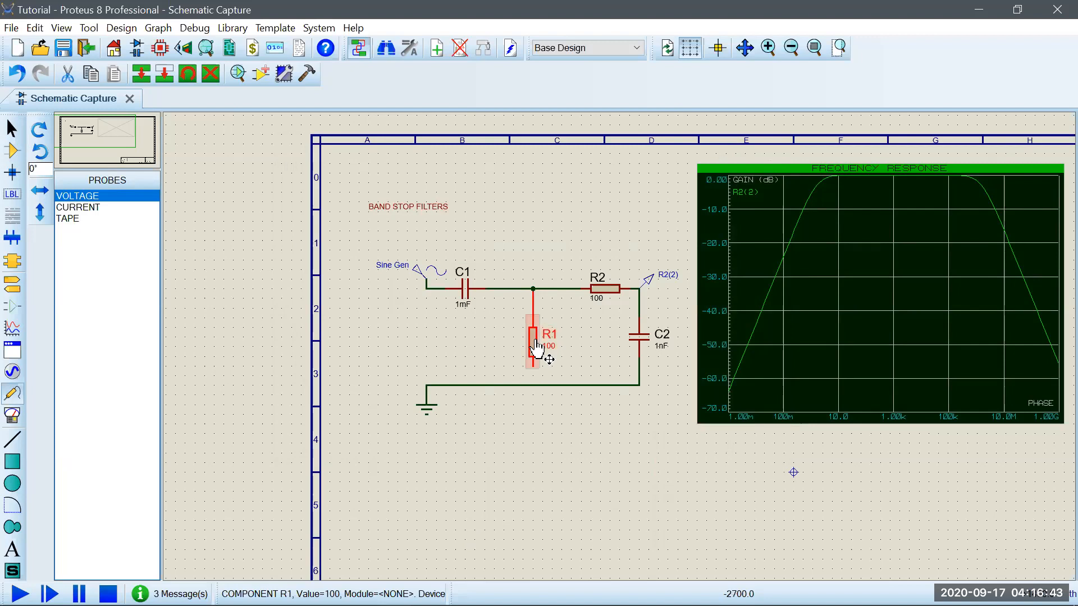
key("Delete")
- Place a resistor below C1, wire it in parallel with C1, and simulate the frequency response graph
left_click(13, 155)
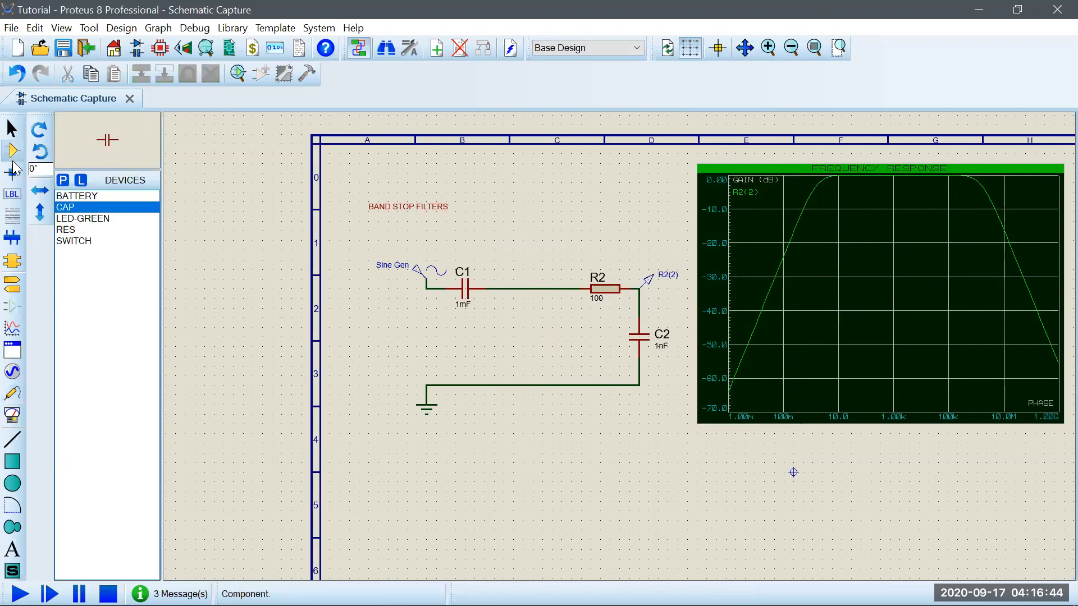
left_click(84, 230)
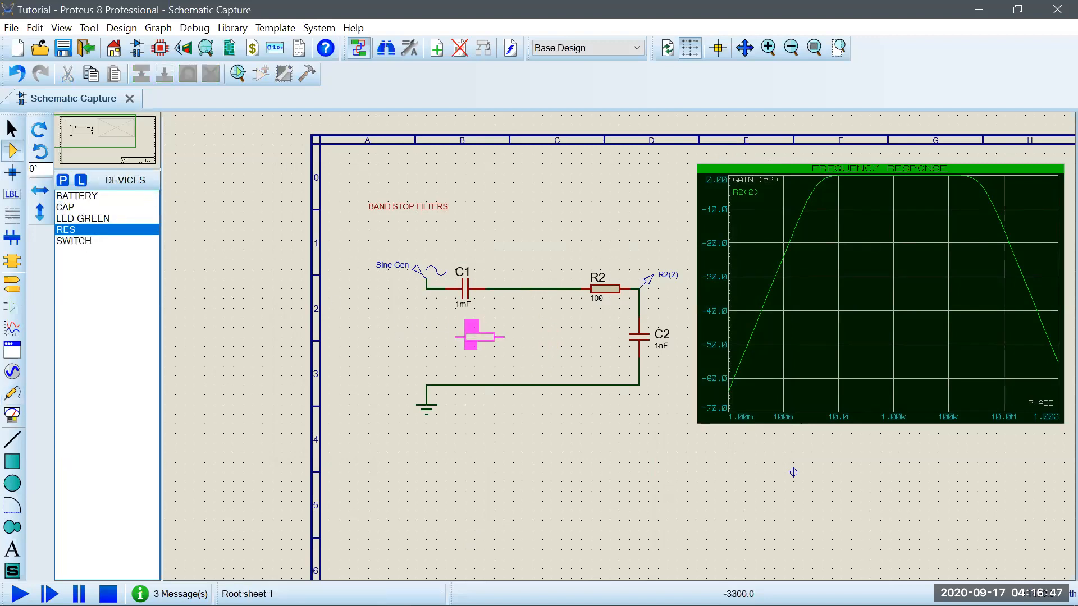
left_click(479, 337)
left_click(437, 289)
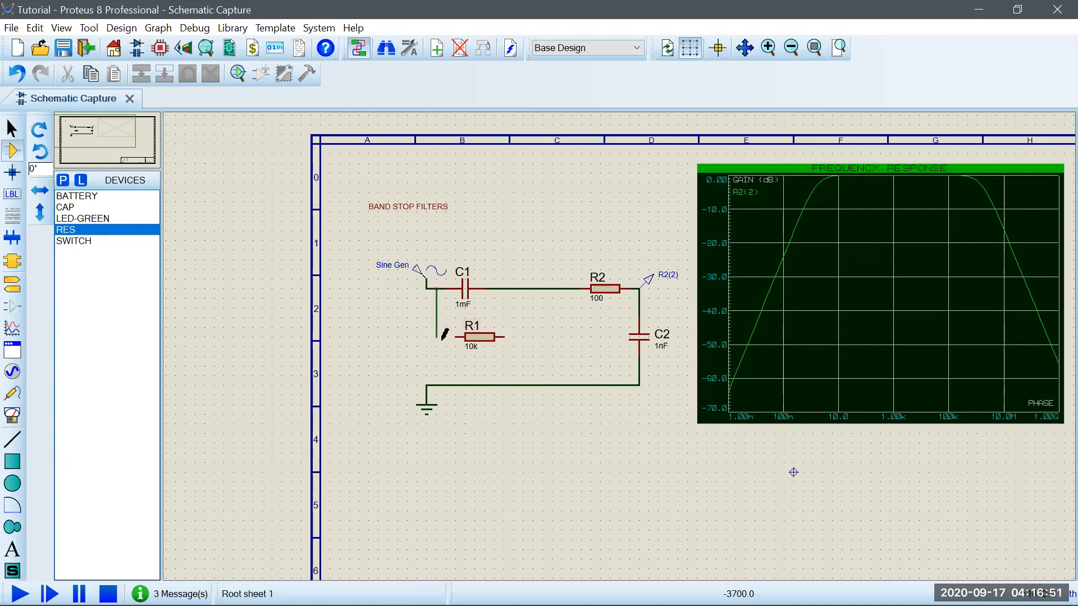
left_click(457, 336)
left_click(514, 288)
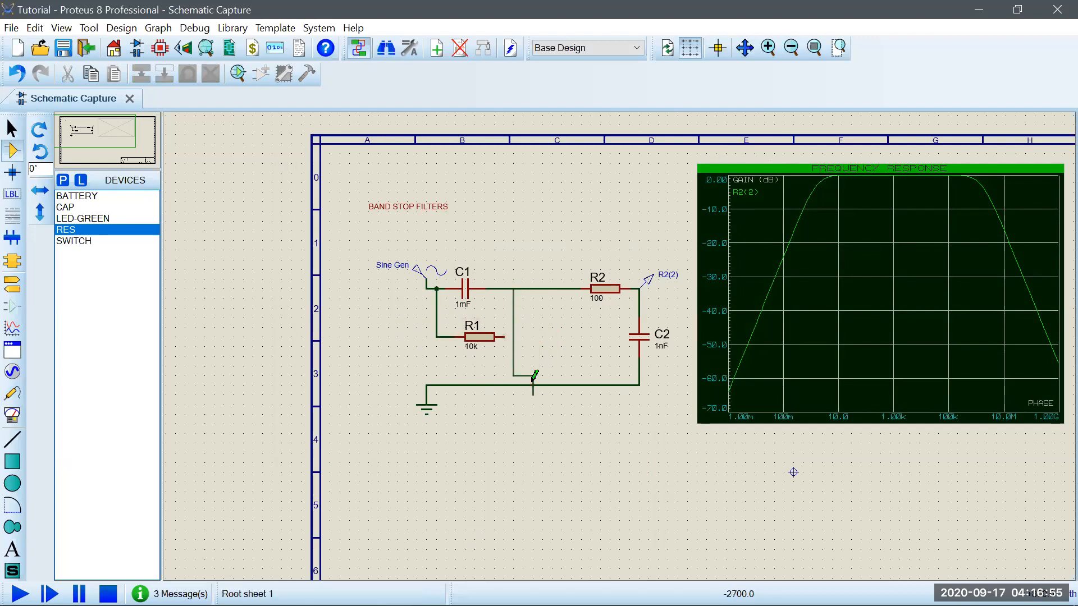
left_click(495, 337)
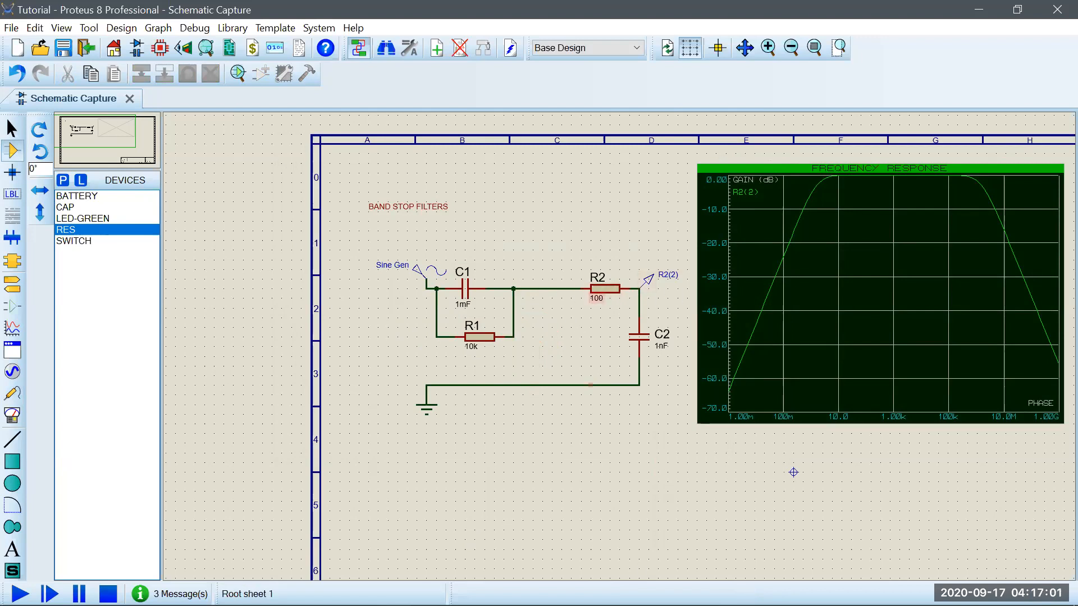
left_click(888, 405)
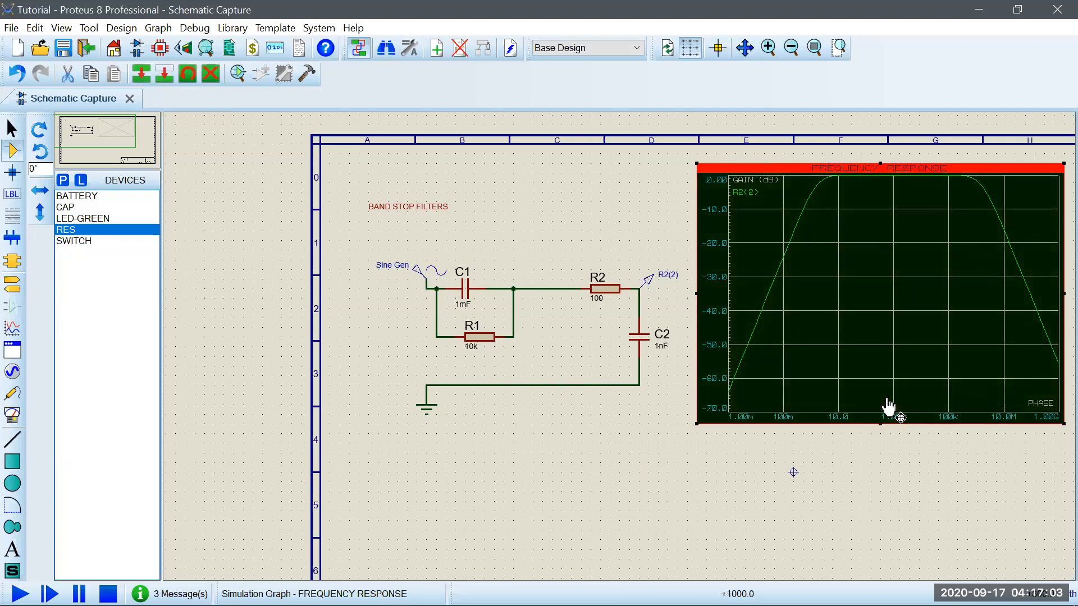
key("space")
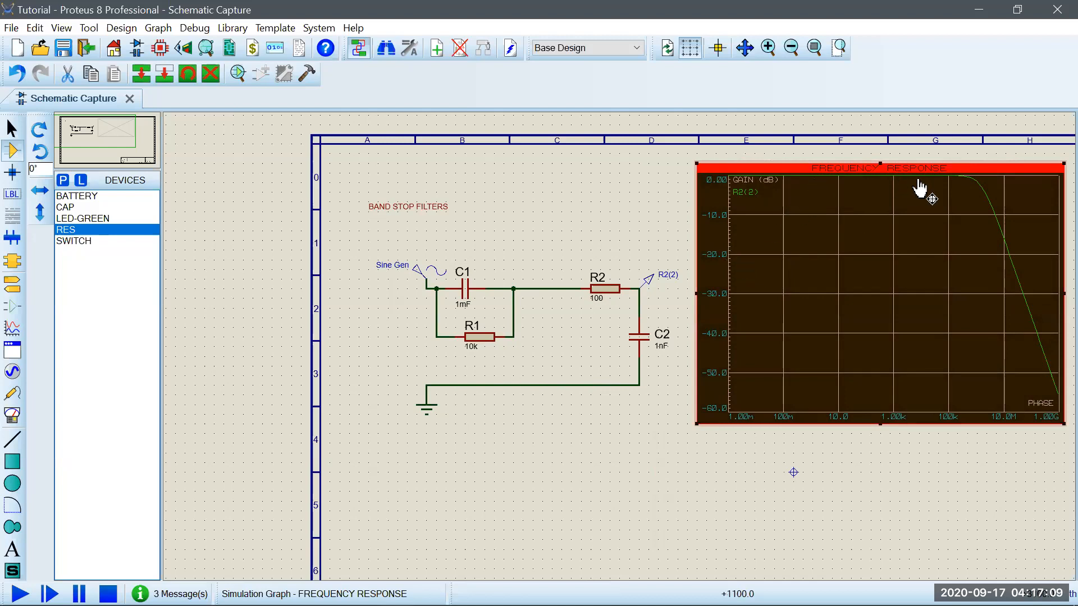
- Centre C1 above R1 between the two wire junctions and set C1's value to 1nF
left_click(471, 294)
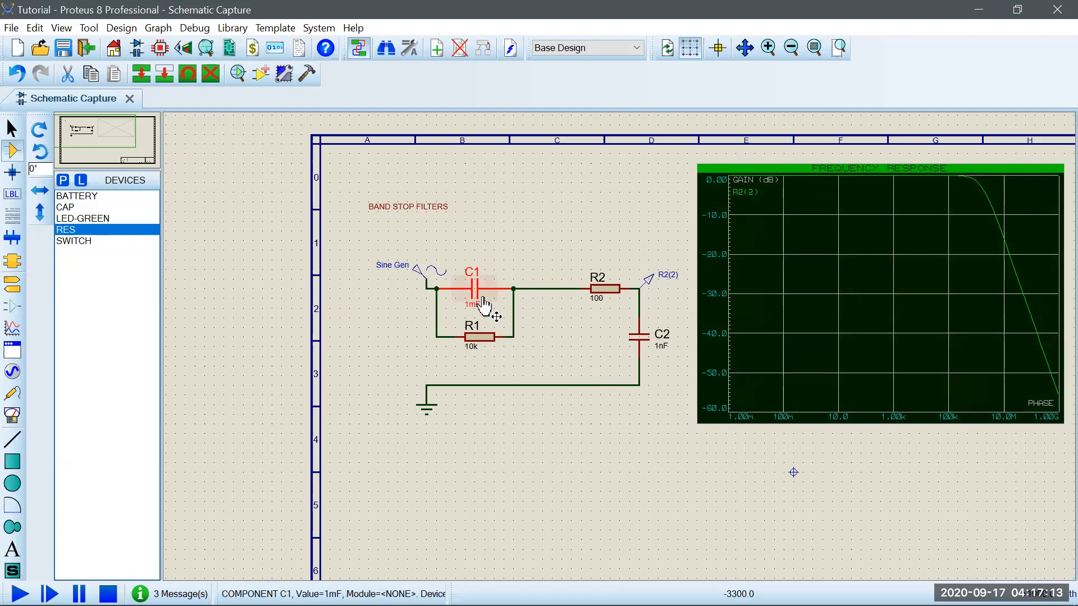
left_click(602, 350)
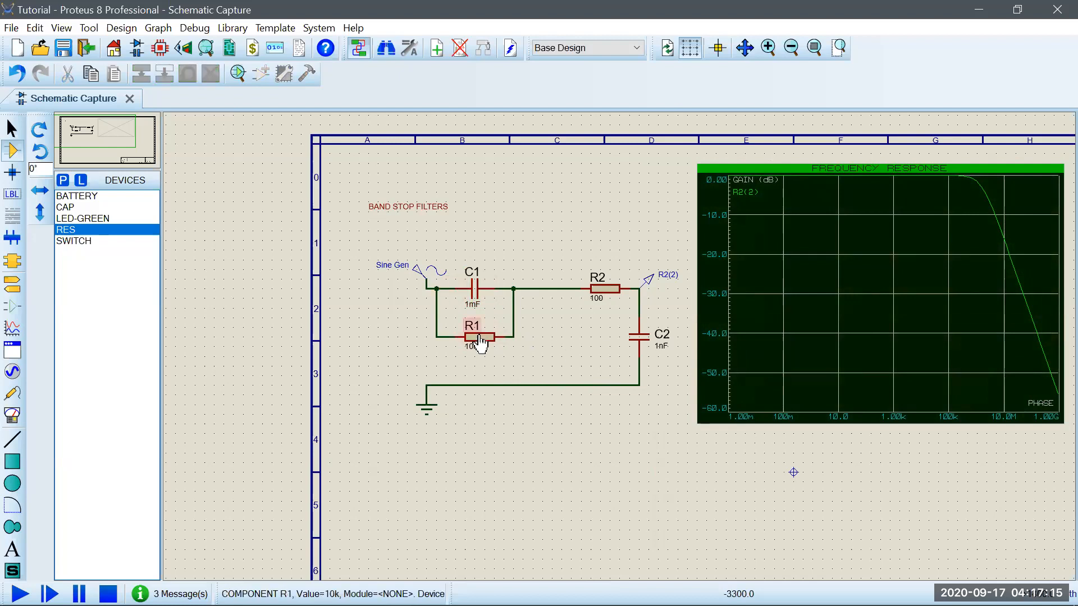
left_click_drag(471, 306, 468, 304)
double_click(468, 304)
left_click(467, 164)
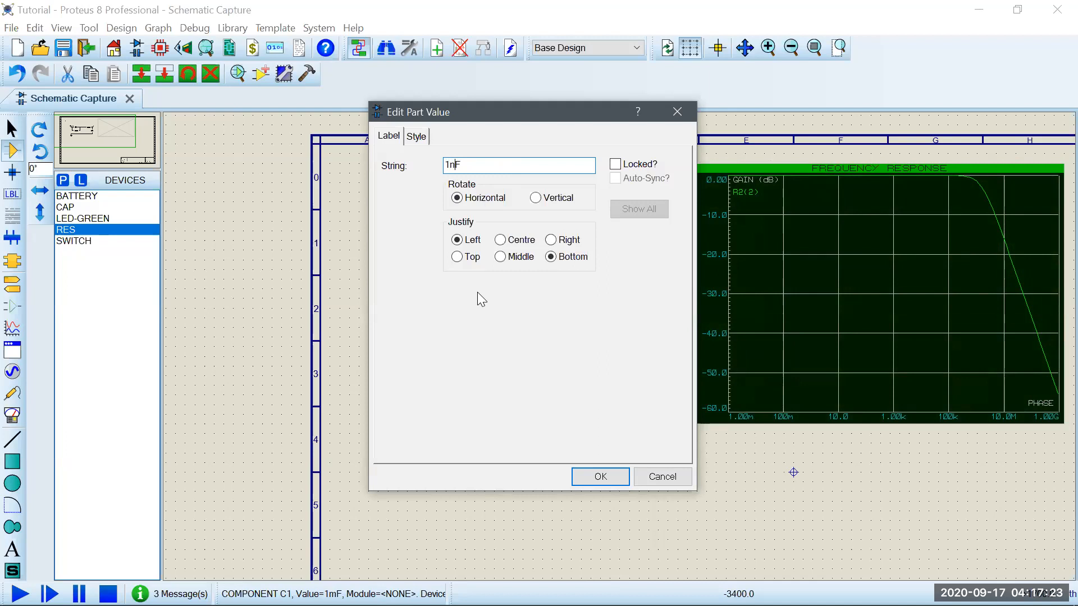
left_click(584, 477)
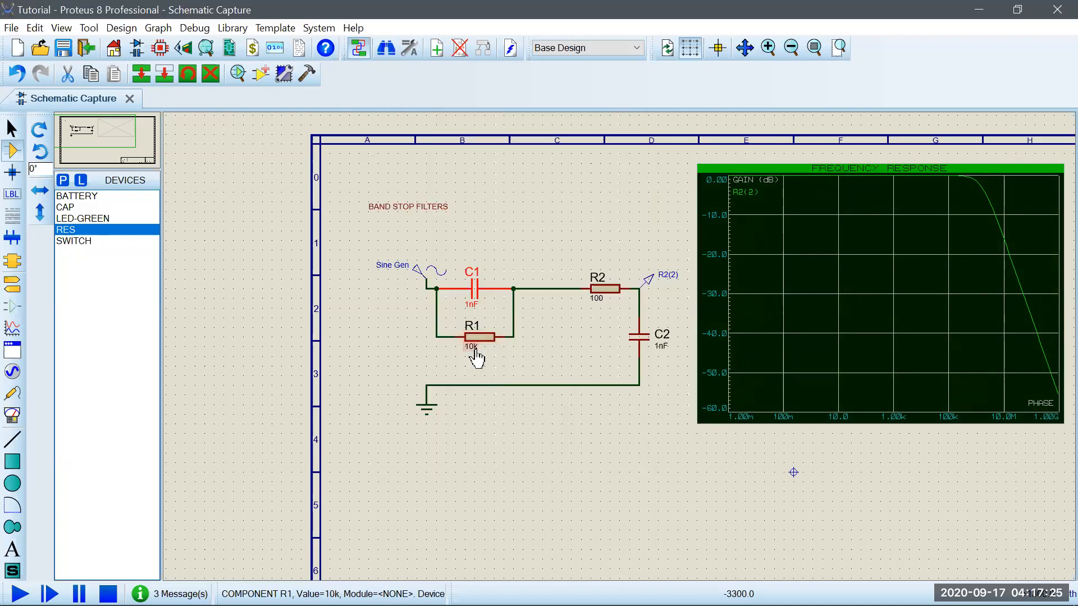
- Set resistor R2's value to 10k
left_click(599, 301)
left_click(599, 301)
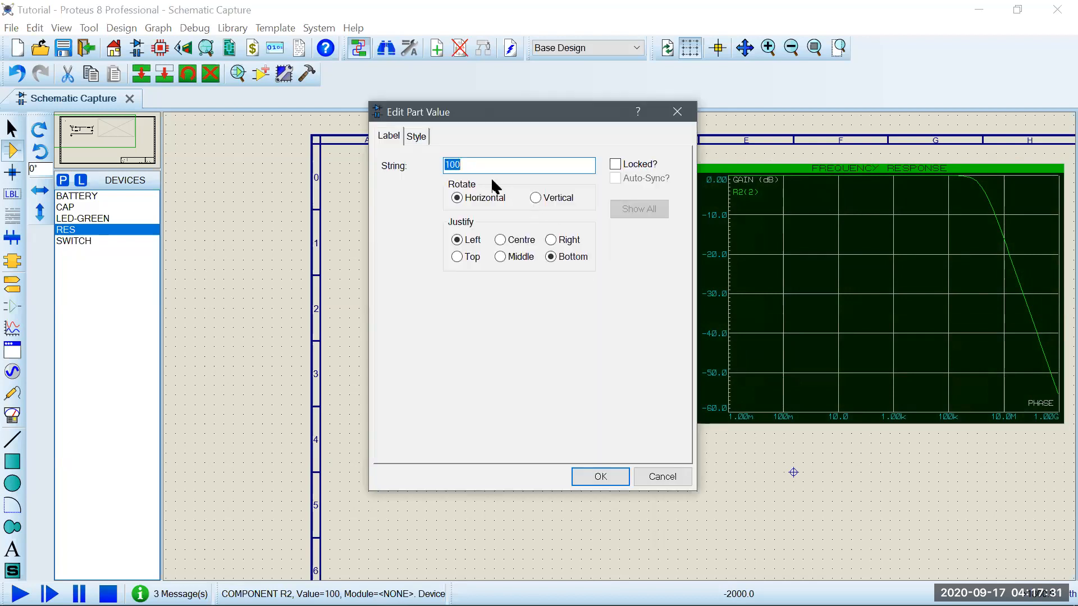
left_click(490, 169)
key("Return")
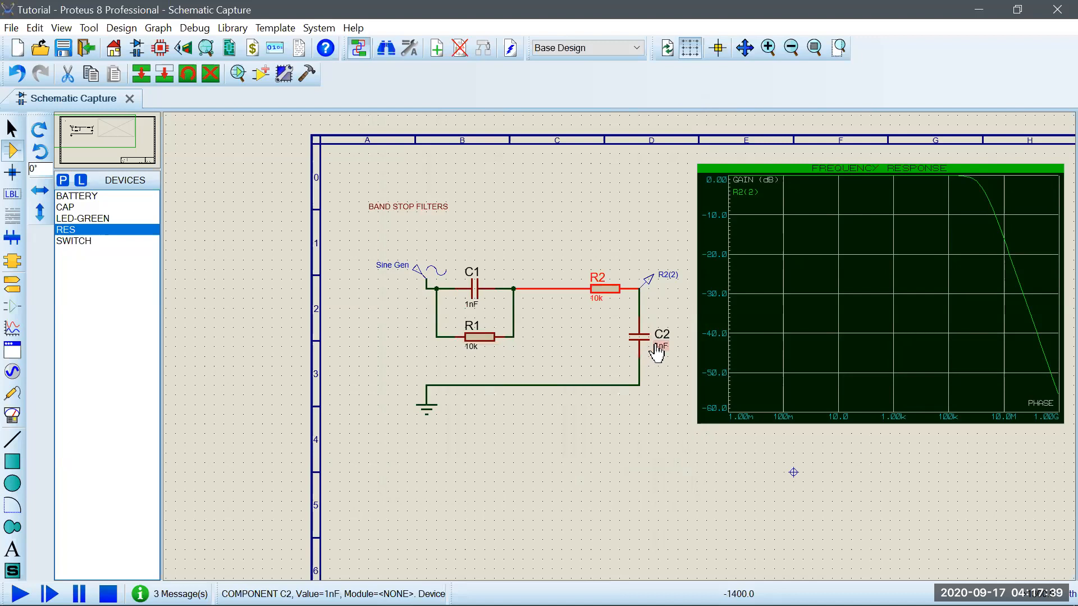
- Set capacitor C2's value to 1pF
left_click(657, 344)
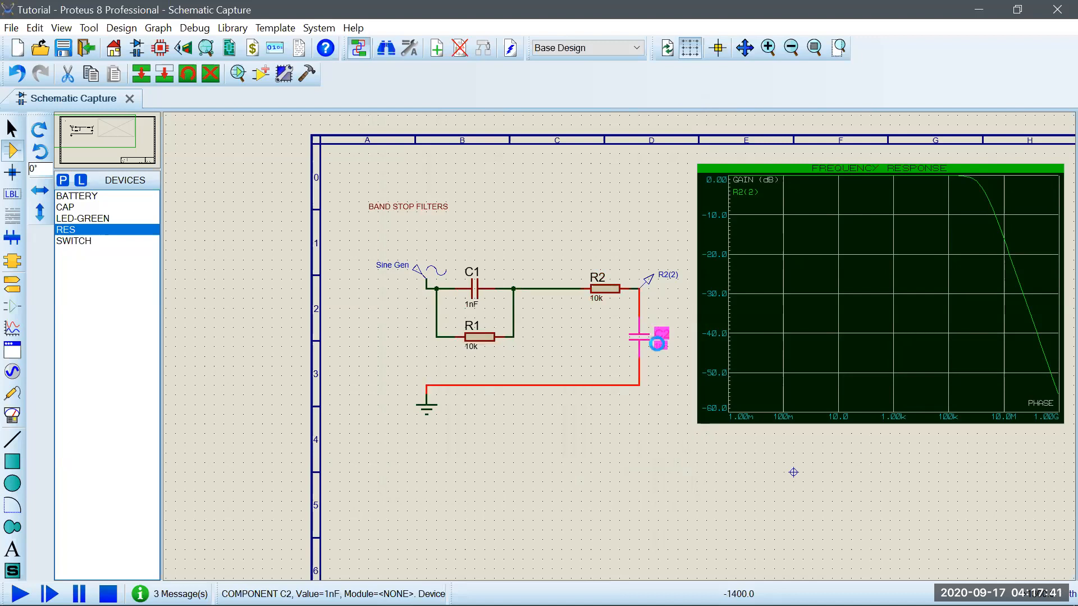
left_click(658, 342)
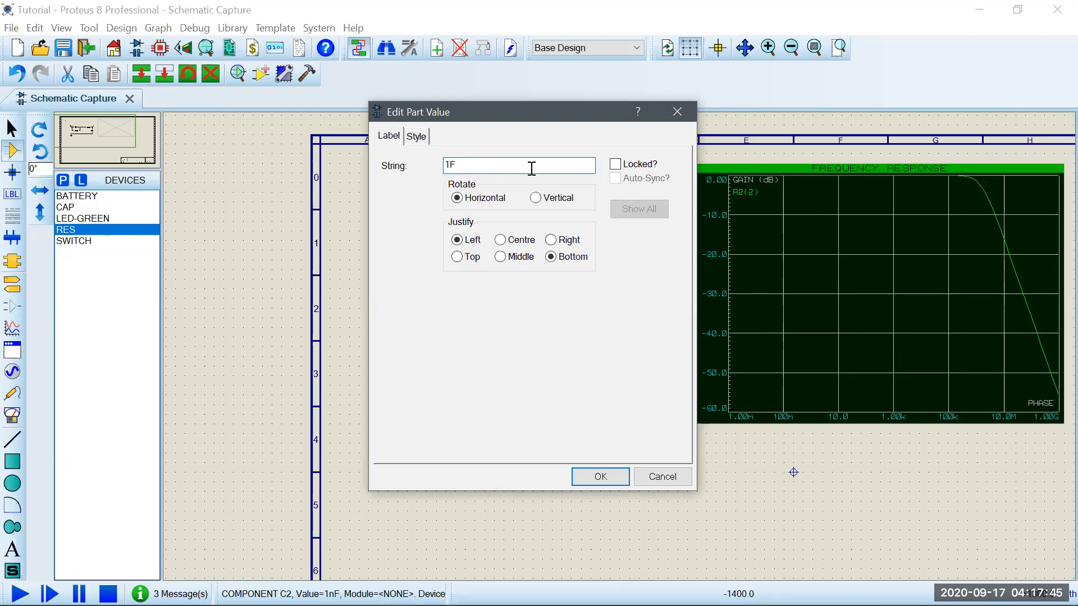
left_click(600, 475)
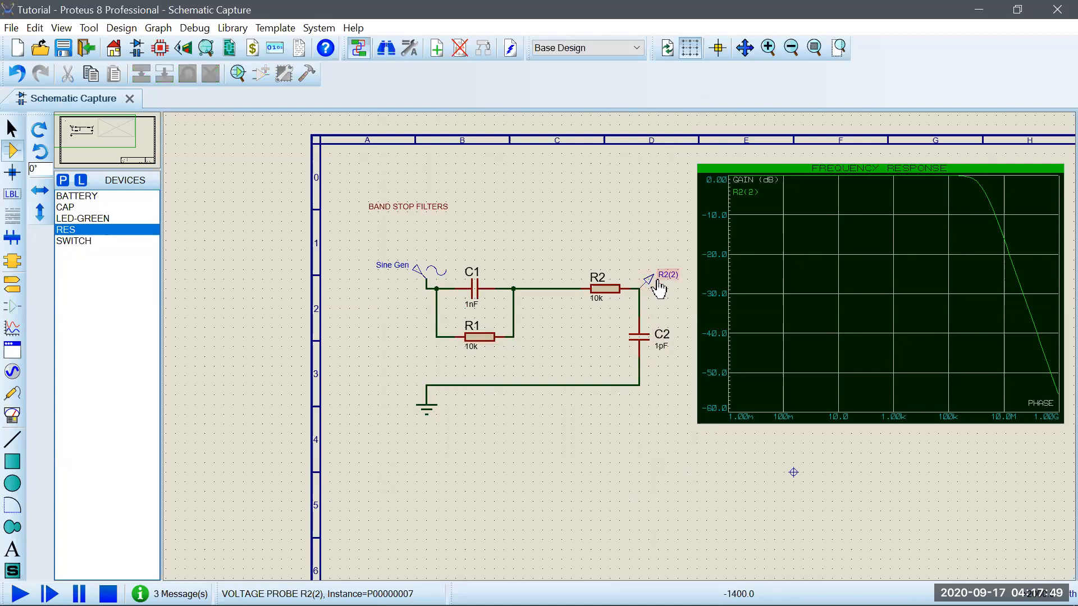
- Move the voltage probe from R2's output to the wire between C1 and R2, and rerun the graph simulation
left_click_drag(657, 288, 561, 286)
key("space")
key("space")
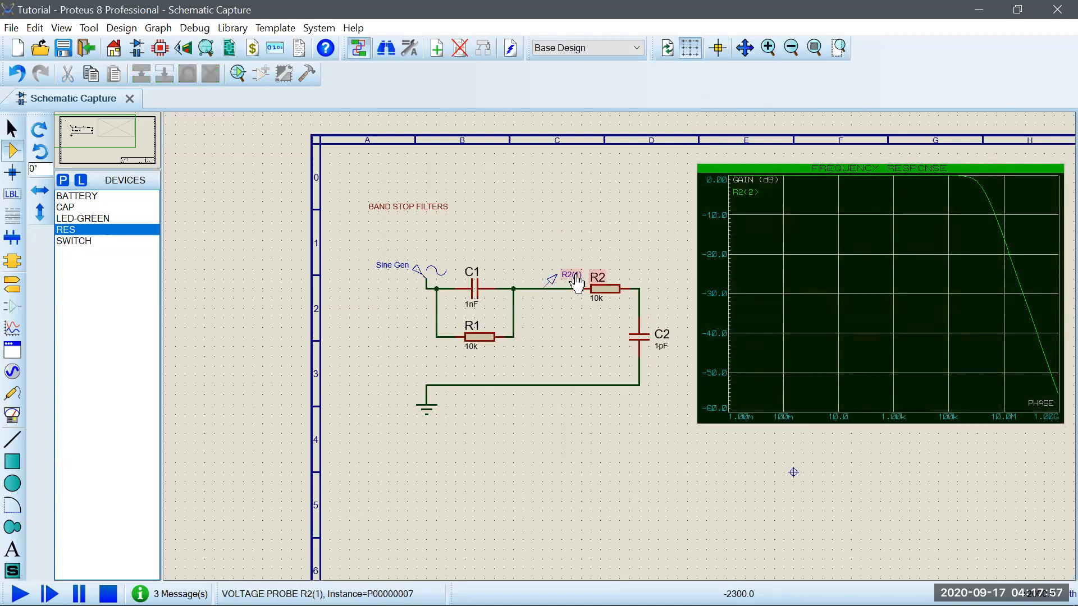
- Add the relocated probe R2(1) as a trace on the frequency response graph and remove the old R2(2) trace
mouse_move(579, 279)
left_mouse_down()
mouse_move(735, 225)
mouse_move(747, 193)
left_mouse_up()
double_click(740, 192)
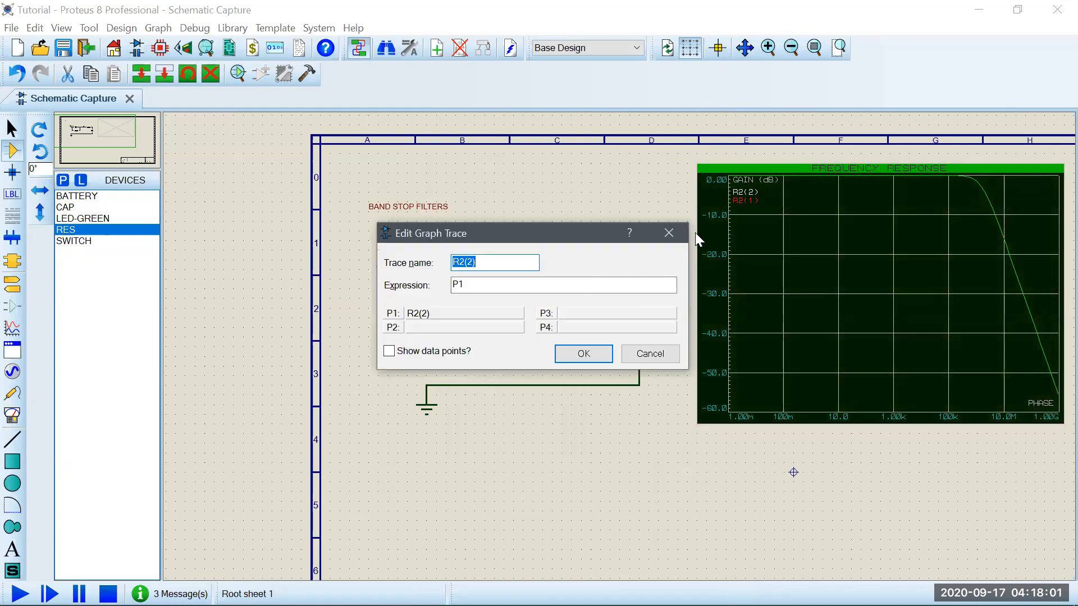
left_click(668, 233)
right_click(747, 199)
left_click(786, 231)
- Review the frequency response graph's settings and close them without making changes
double_click(738, 182)
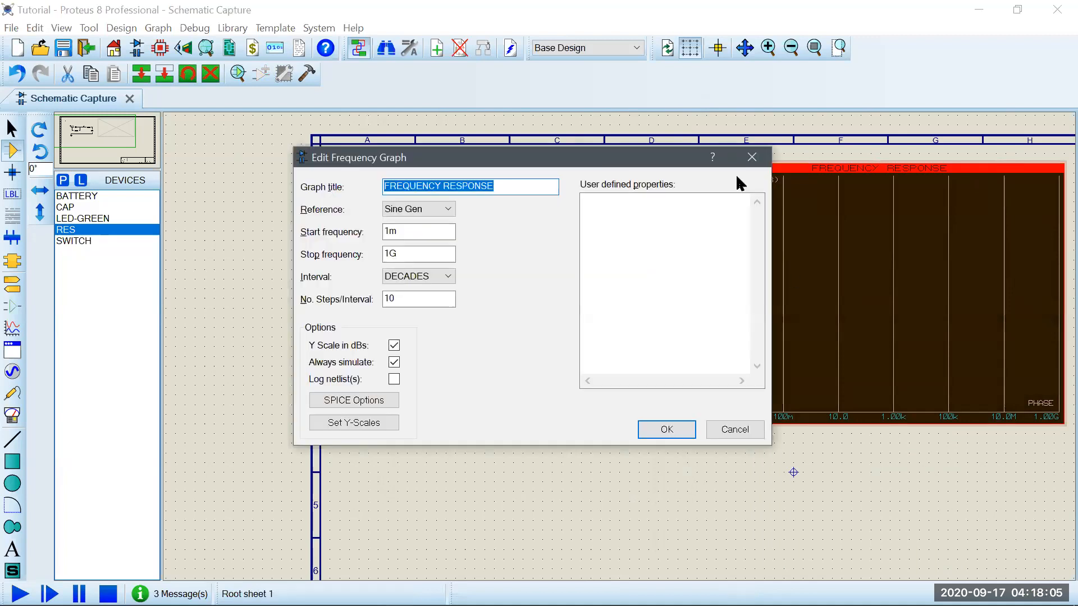
left_click(747, 157)
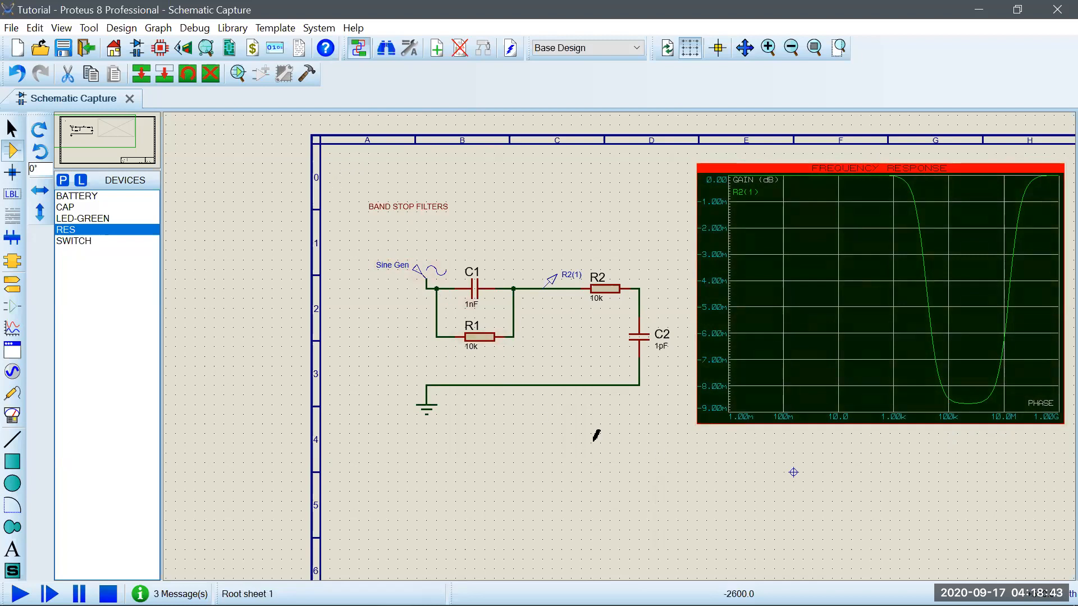
double_click(743, 180)
left_click(734, 160)
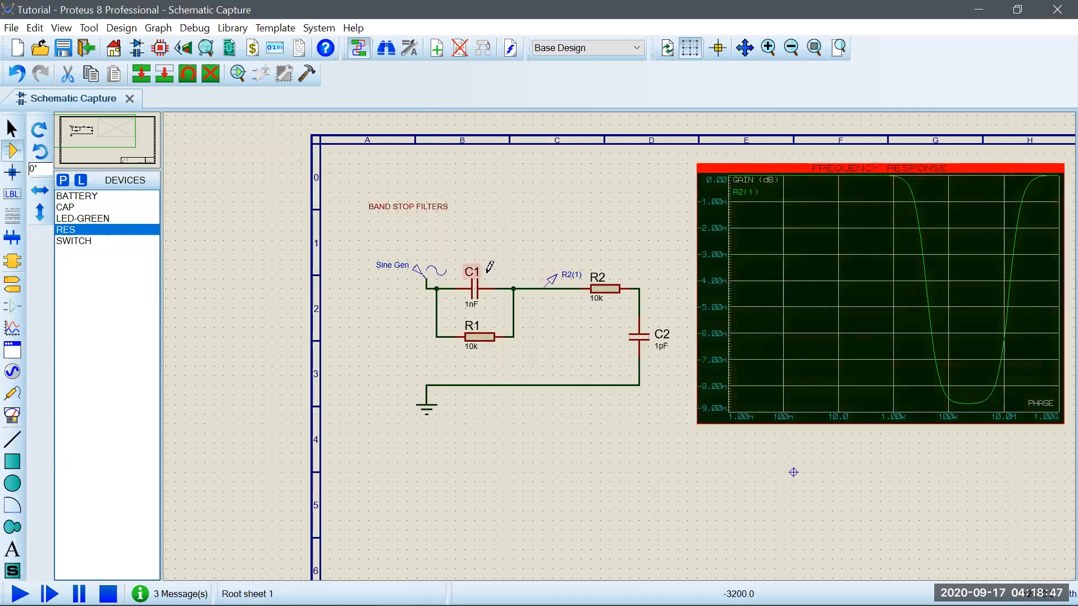